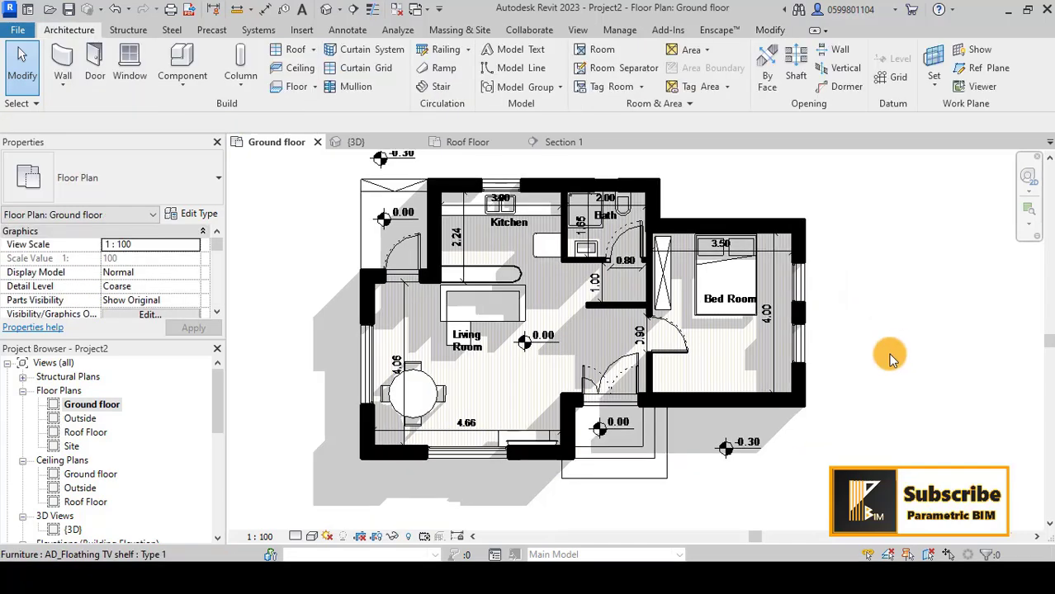
Open Section 1 from the Project Browser and set its detail level to Coarse.
{"action": "scroll", "coordinate": [103, 425], "scroll_direction": "down", "scroll_amount": 3}
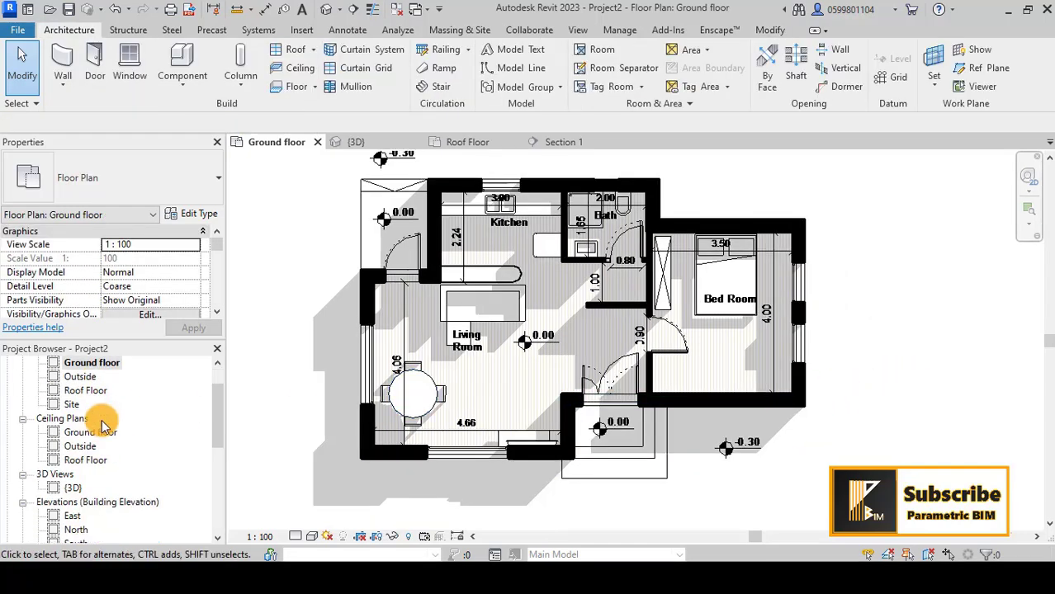
{"action": "scroll", "coordinate": [91, 462], "scroll_direction": "down", "scroll_amount": 1}
{"action": "double_click", "coordinate": [79, 502]}
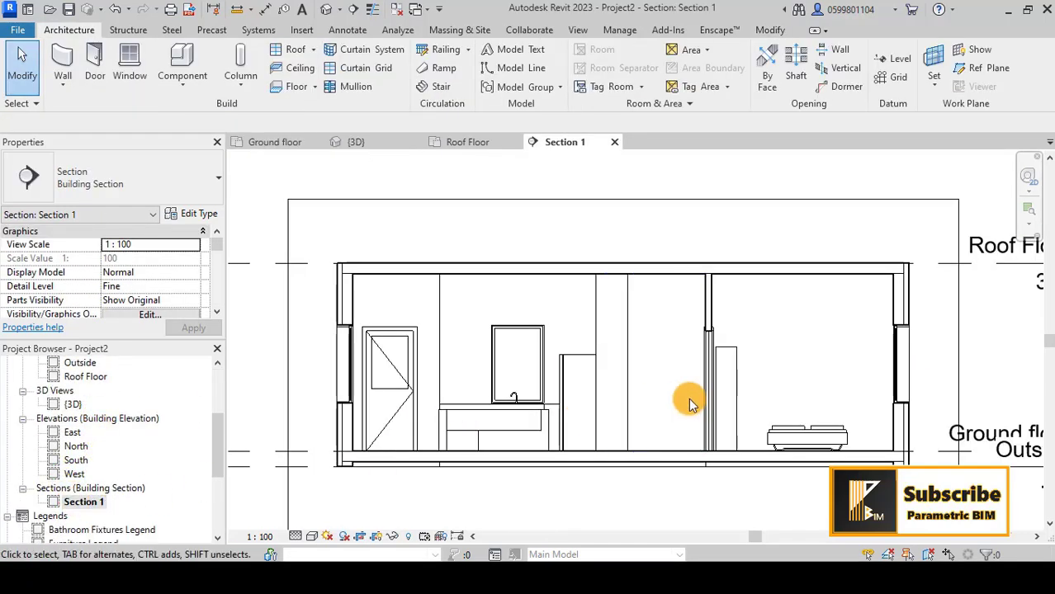
{"action": "left_click", "coordinate": [296, 537]}
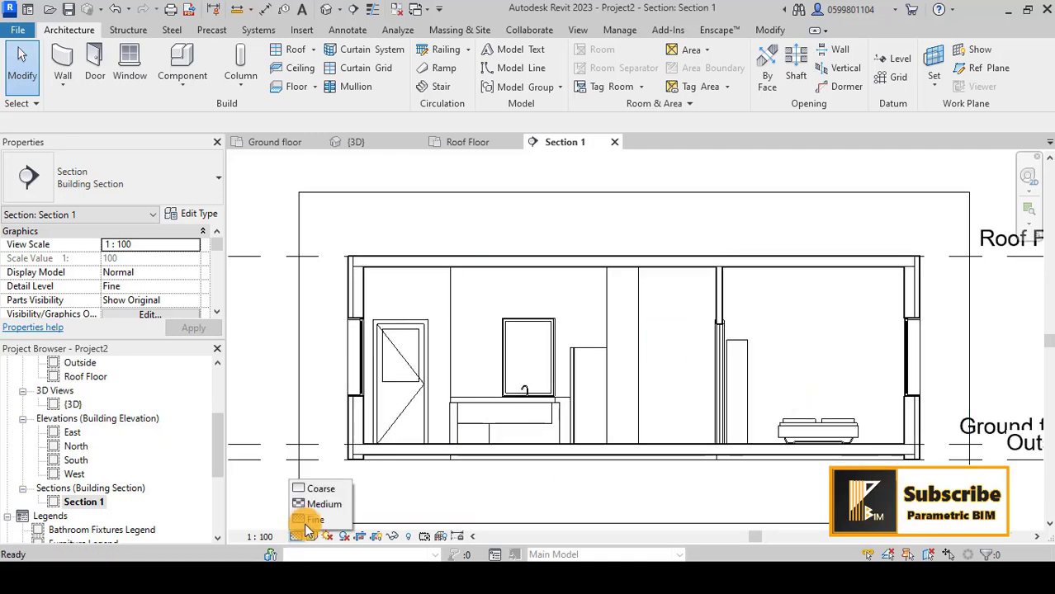
{"action": "left_click", "coordinate": [317, 489]}
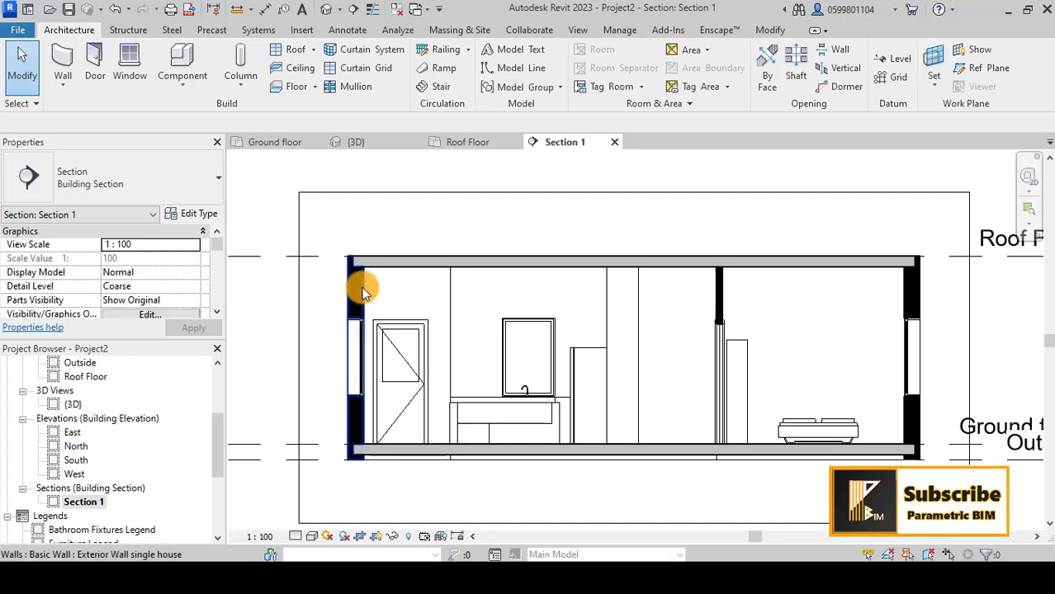
Set the roof slab's Interior Tile Floor type Coarse Scale Fill Color to Black.
{"action": "left_click", "coordinate": [776, 274]}
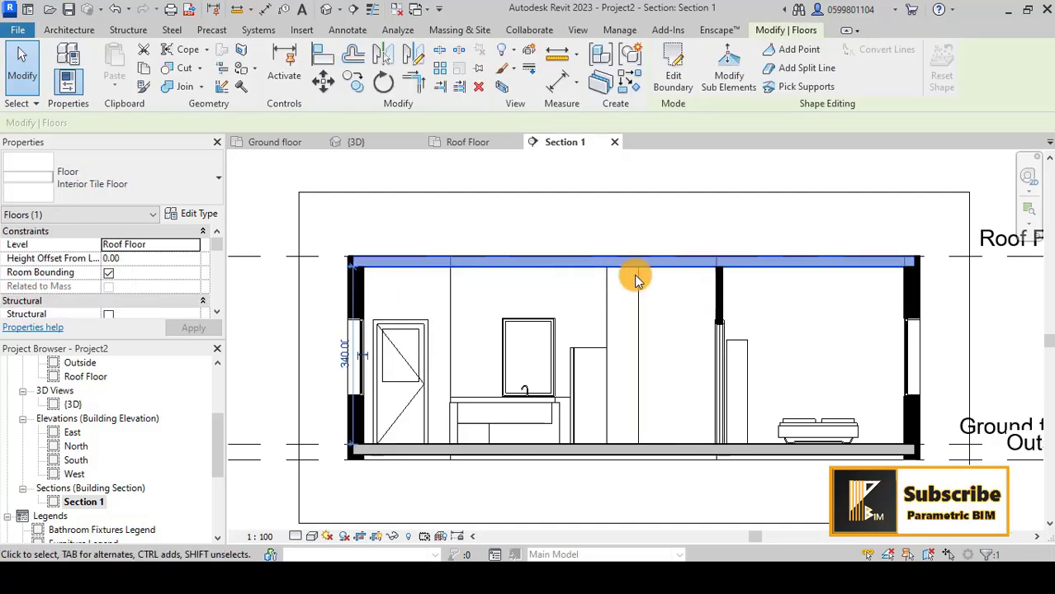
{"action": "left_click", "coordinate": [199, 213]}
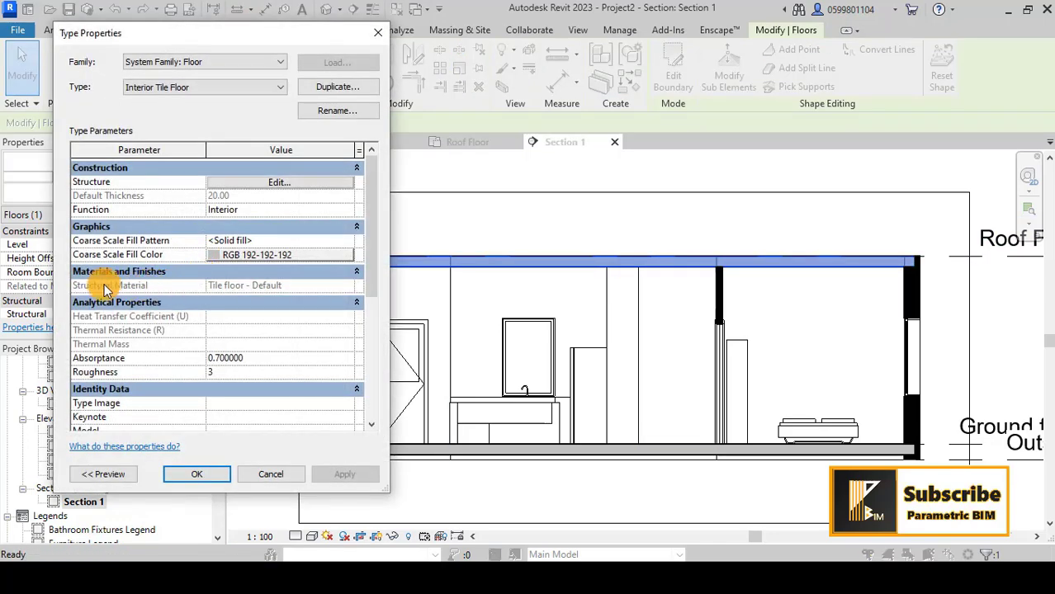
{"action": "left_click", "coordinate": [244, 254]}
{"action": "left_click", "coordinate": [64, 279]}
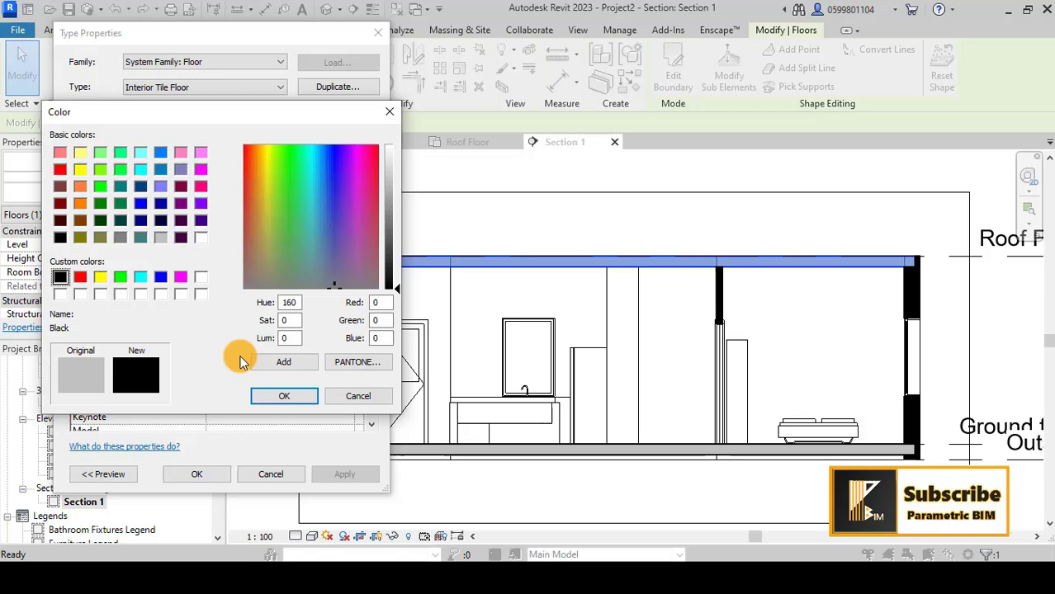
{"action": "left_click", "coordinate": [281, 395]}
{"action": "left_click", "coordinate": [330, 477]}
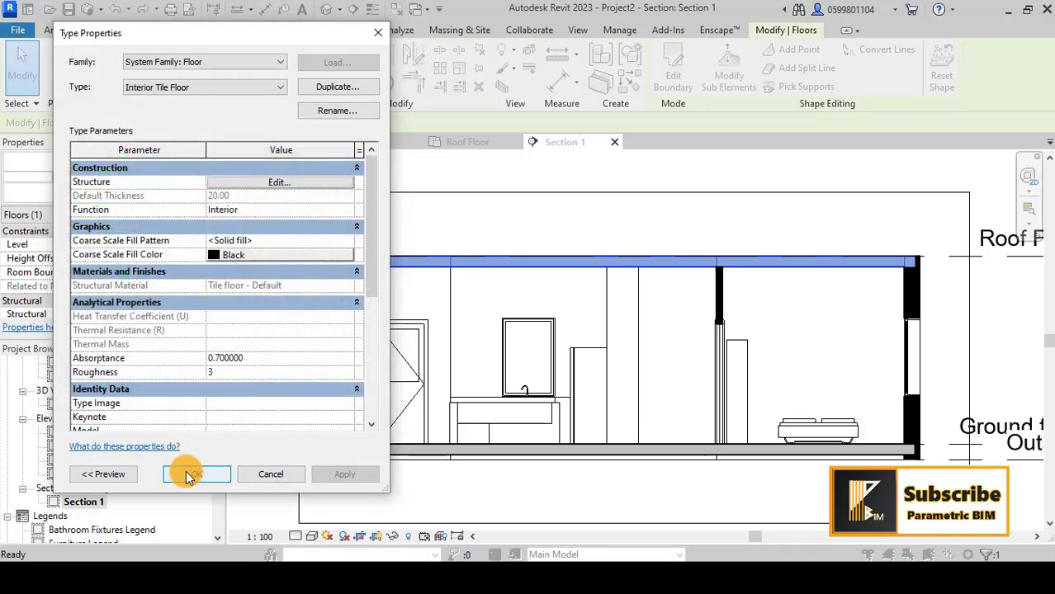
{"action": "left_click", "coordinate": [189, 476]}
{"action": "left_click", "coordinate": [784, 284]}
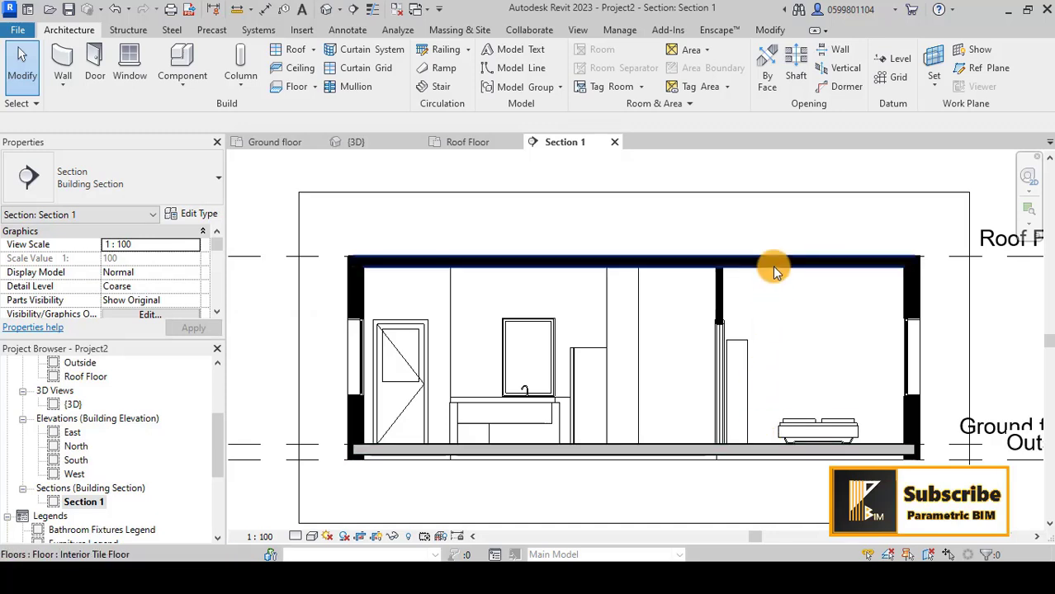
Set the Exterior Decking ground slab type's Coarse Scale Fill Color to Black.
{"action": "left_click", "coordinate": [760, 448]}
{"action": "left_click", "coordinate": [198, 214]}
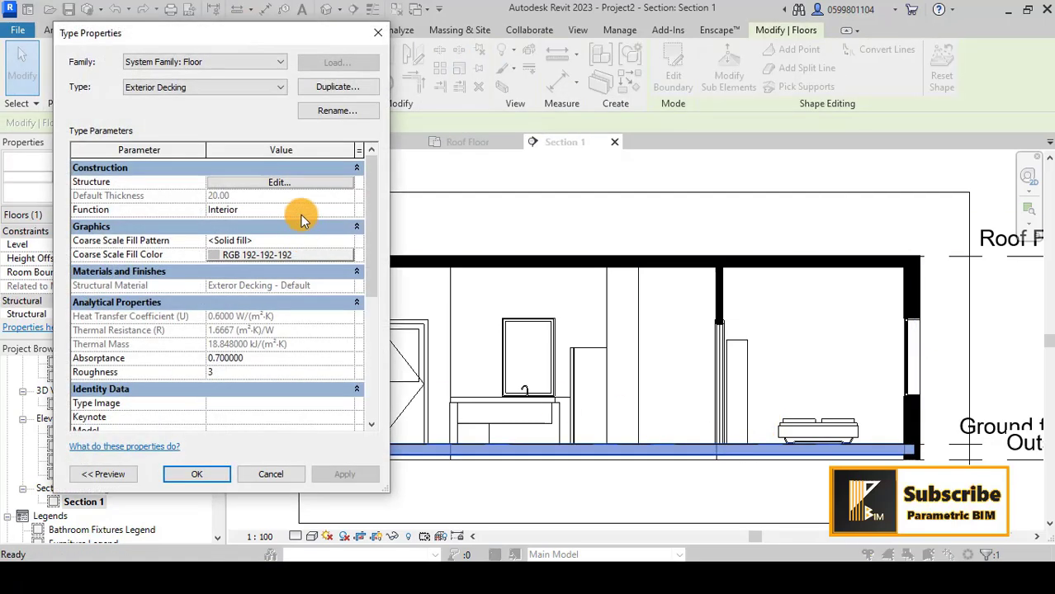
{"action": "left_click", "coordinate": [278, 254]}
{"action": "left_click", "coordinate": [59, 277]}
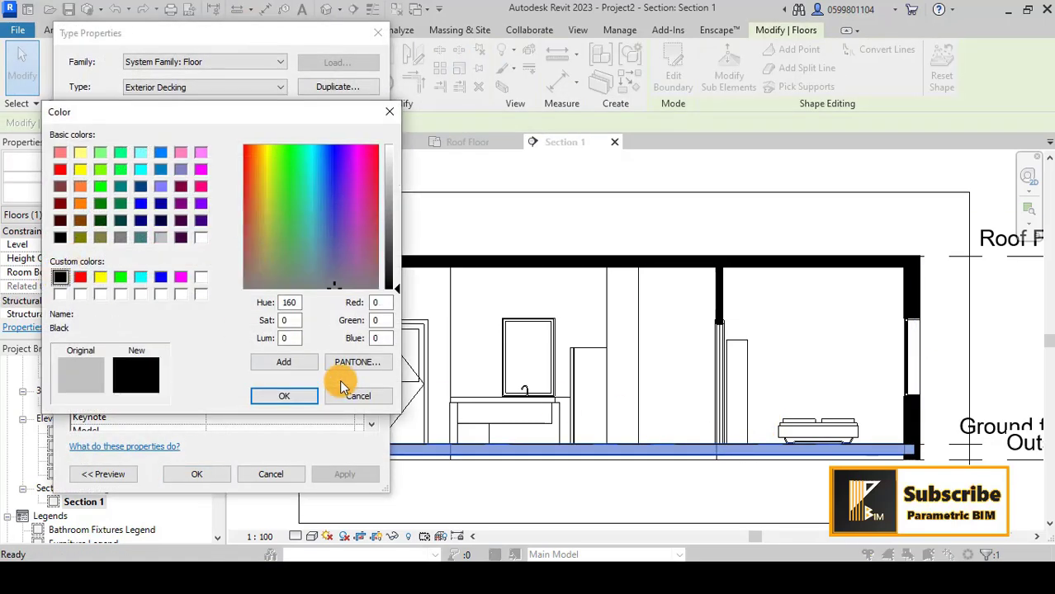
{"action": "left_click", "coordinate": [298, 395]}
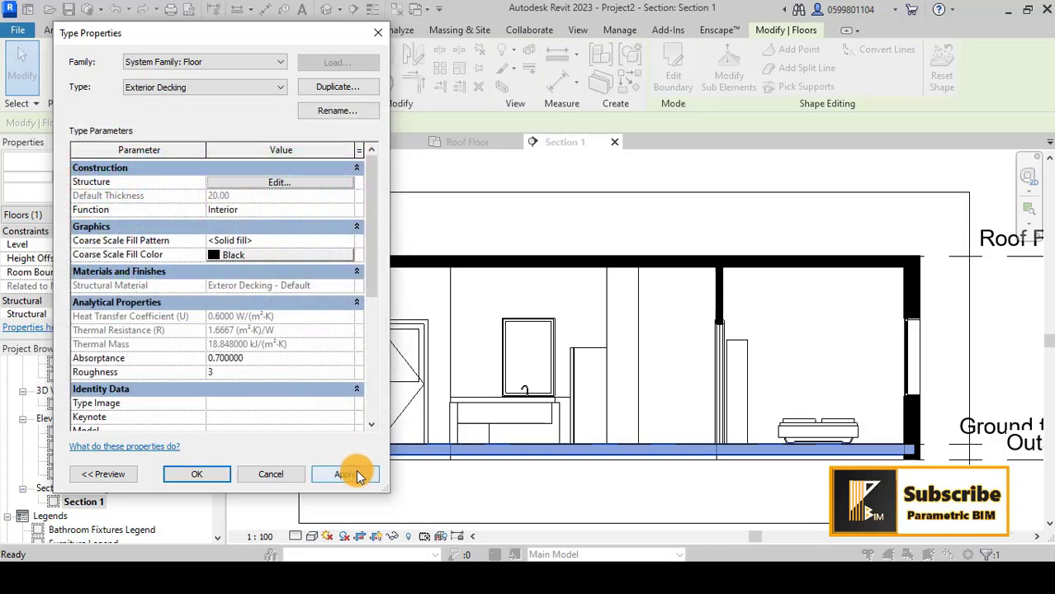
{"action": "left_click", "coordinate": [227, 477]}
{"action": "left_click", "coordinate": [734, 489]}
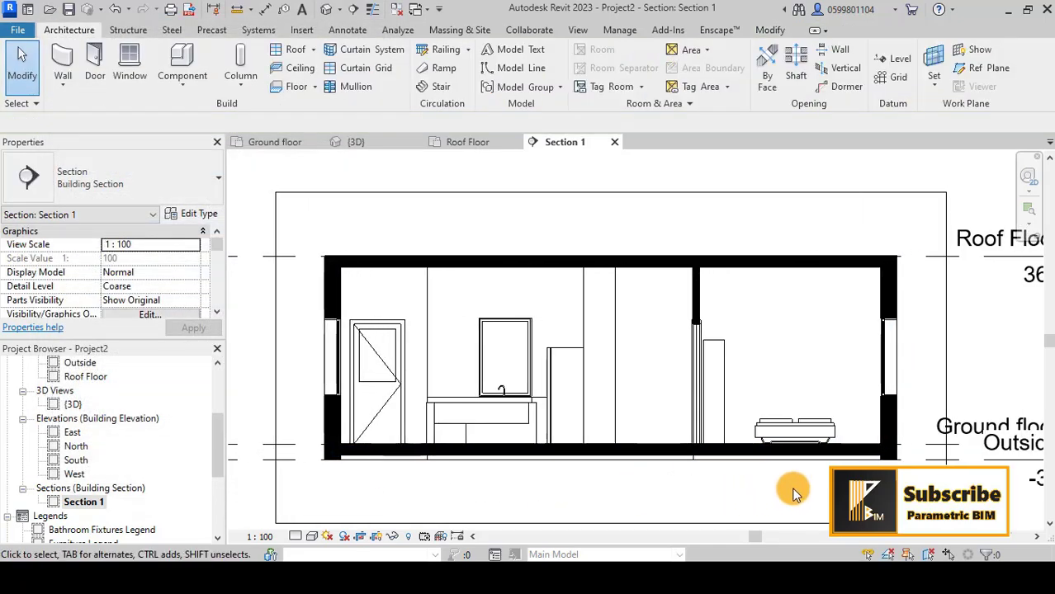
{"action": "scroll", "coordinate": [759, 489], "scroll_direction": "up", "scroll_amount": 2}
Switch Section 1 to Fine detail and inspect the roof and Exterior Decking slabs.
{"action": "left_click", "coordinate": [299, 536]}
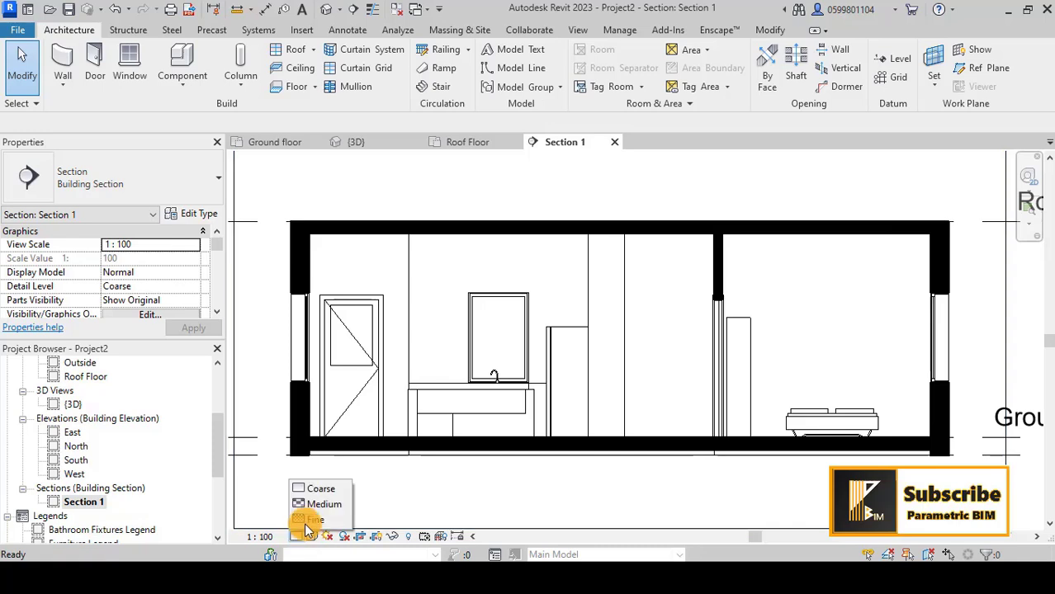
{"action": "left_click", "coordinate": [312, 520]}
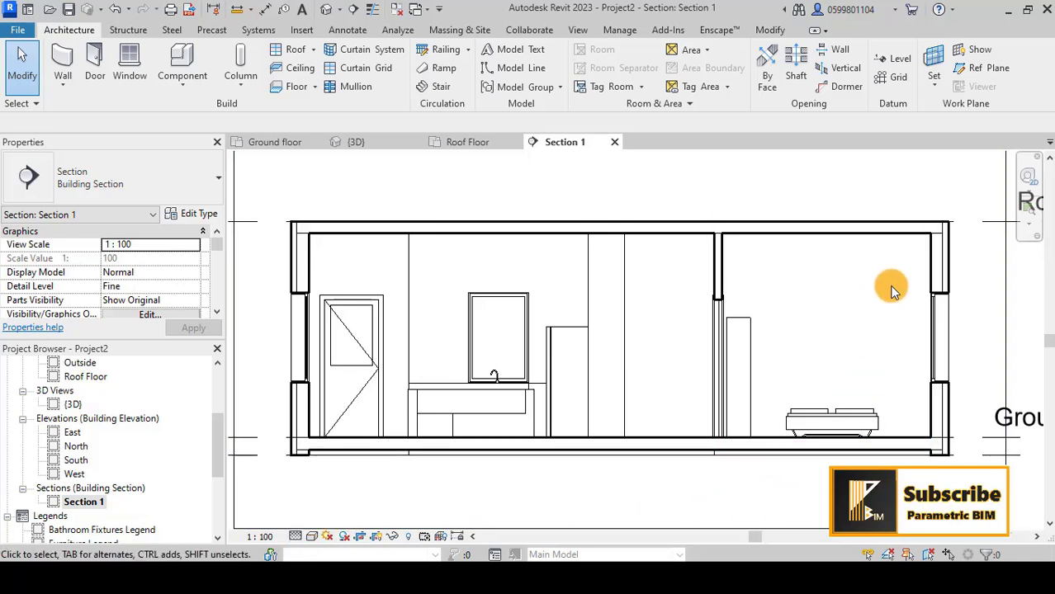
{"action": "left_click", "coordinate": [850, 235]}
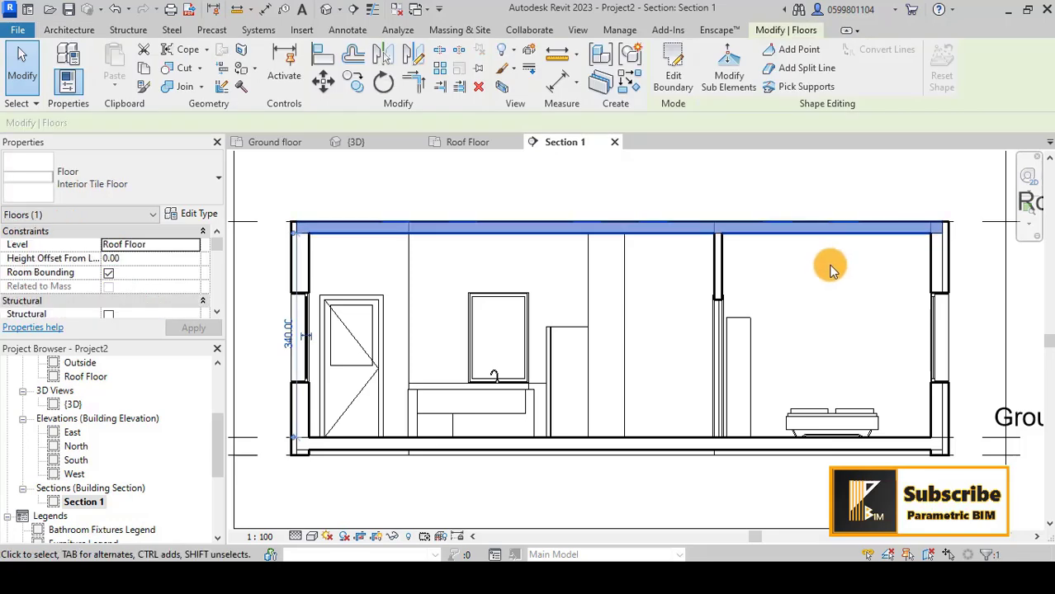
{"action": "key", "text": "Escape"}
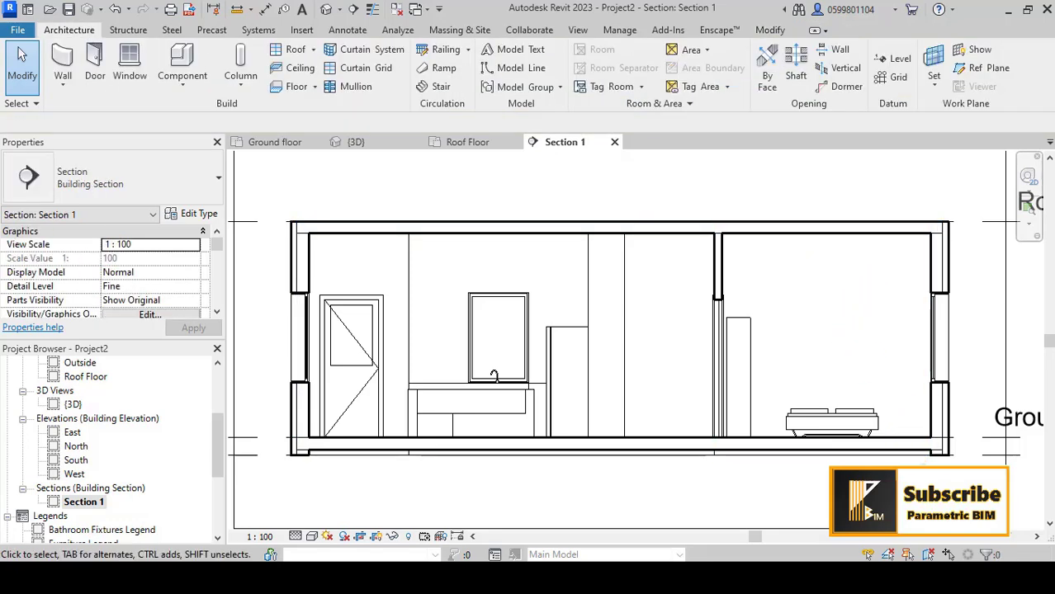
{"action": "scroll", "coordinate": [893, 417], "scroll_direction": "up", "scroll_amount": 3}
{"action": "left_click", "coordinate": [892, 417]}
{"action": "scroll", "coordinate": [892, 417], "scroll_direction": "down", "scroll_amount": 4}
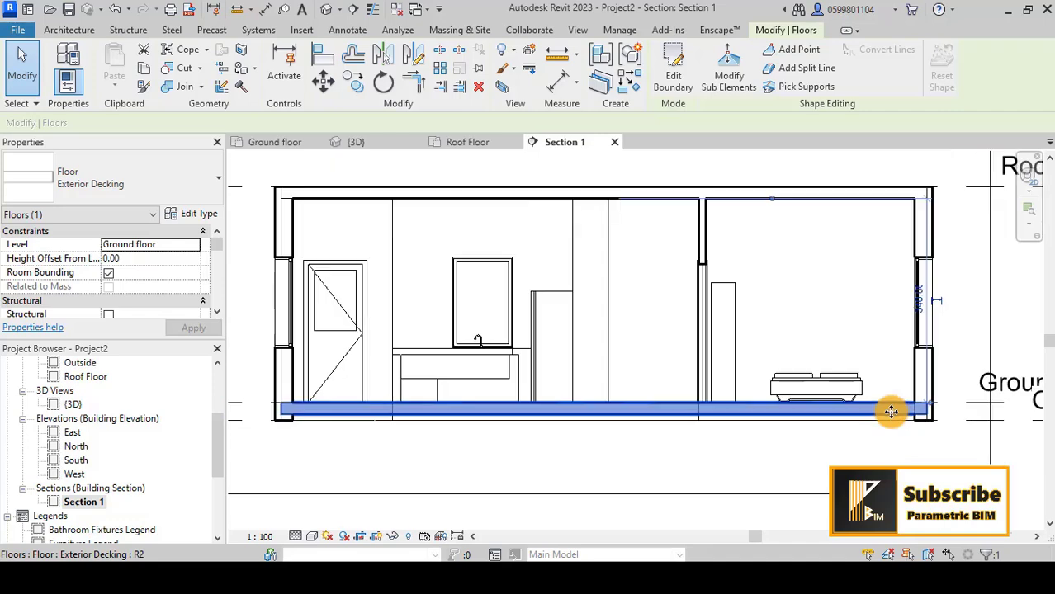
Choose Diagonal crosshatch 1.5mm as the Exterior Decking material's cut foreground pattern.
{"action": "left_click", "coordinate": [182, 216]}
{"action": "left_click", "coordinate": [256, 183]}
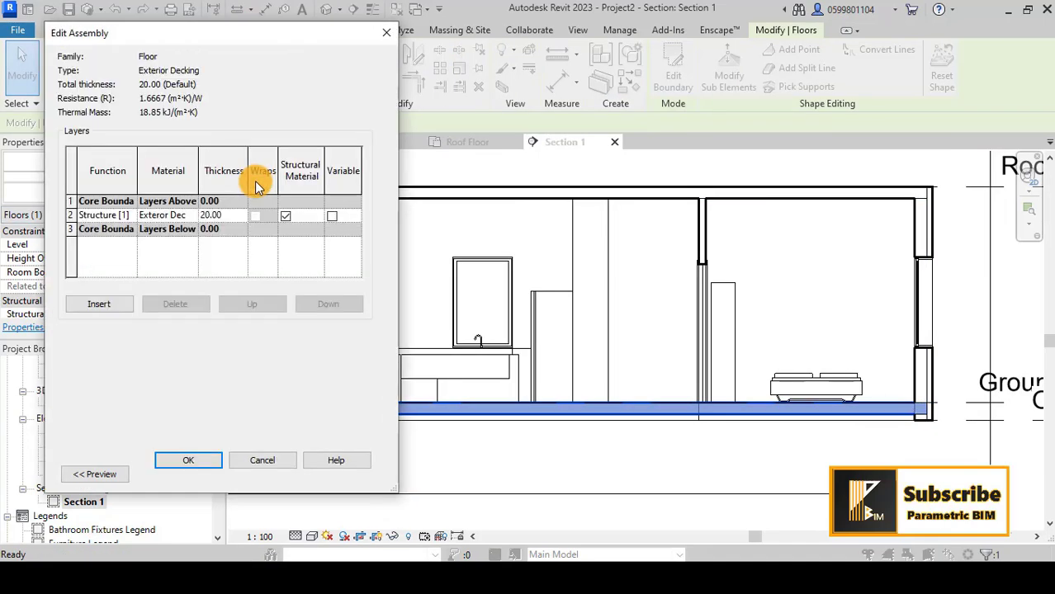
{"action": "left_click", "coordinate": [192, 216]}
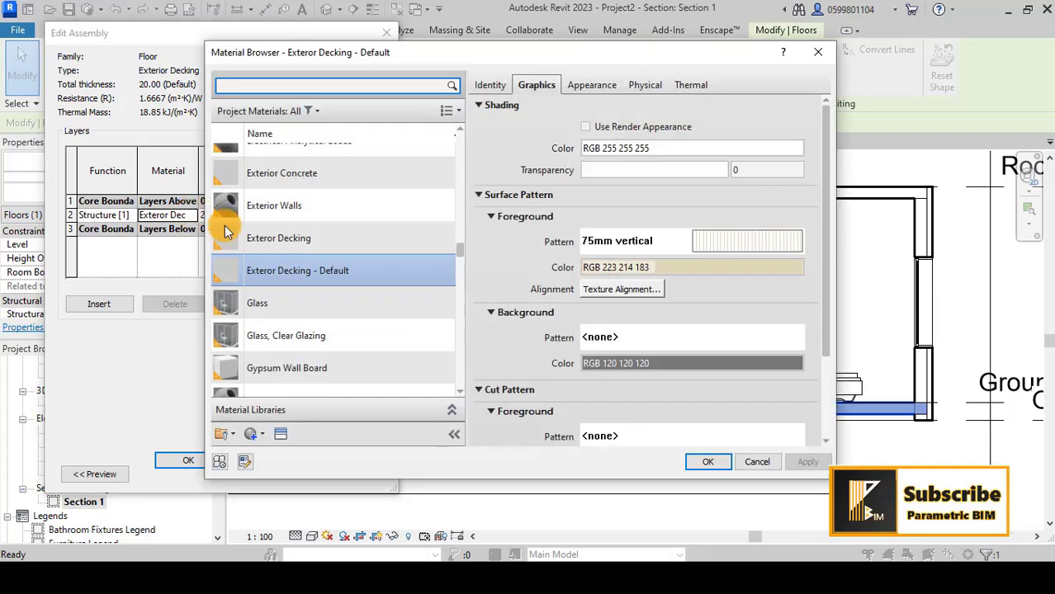
{"action": "scroll", "coordinate": [520, 322], "scroll_direction": "down", "scroll_amount": 3}
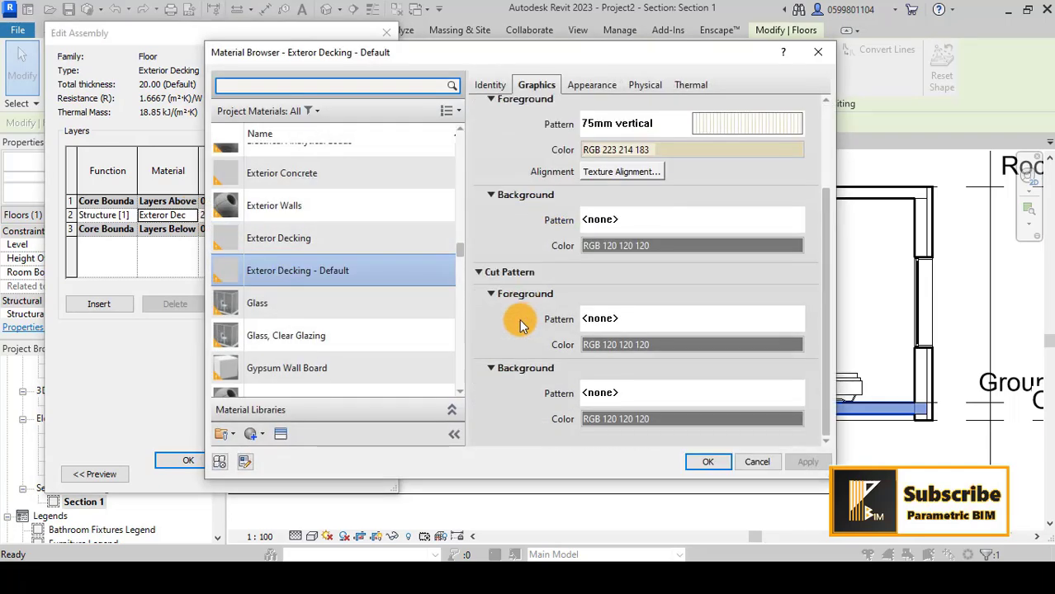
{"action": "left_click", "coordinate": [639, 322]}
{"action": "scroll", "coordinate": [638, 322], "scroll_direction": "down", "scroll_amount": 3}
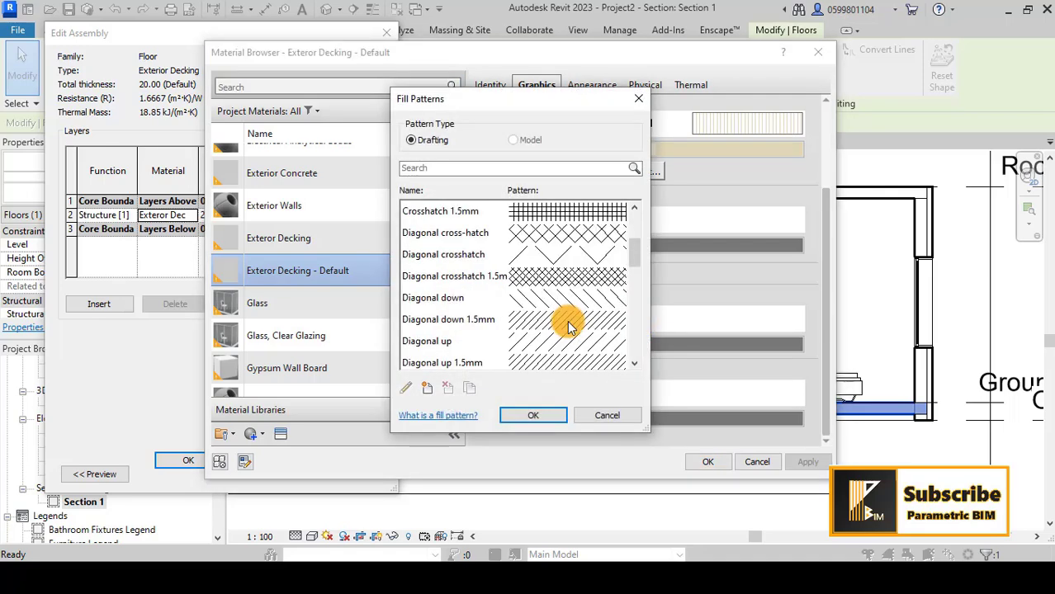
{"action": "left_click", "coordinate": [545, 279]}
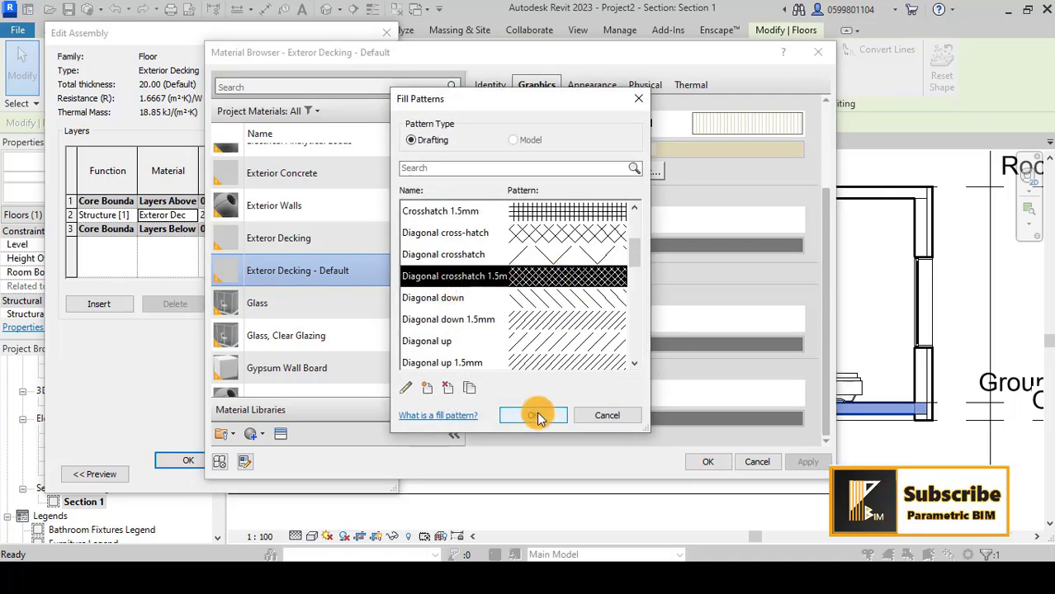
{"action": "left_click", "coordinate": [551, 342]}
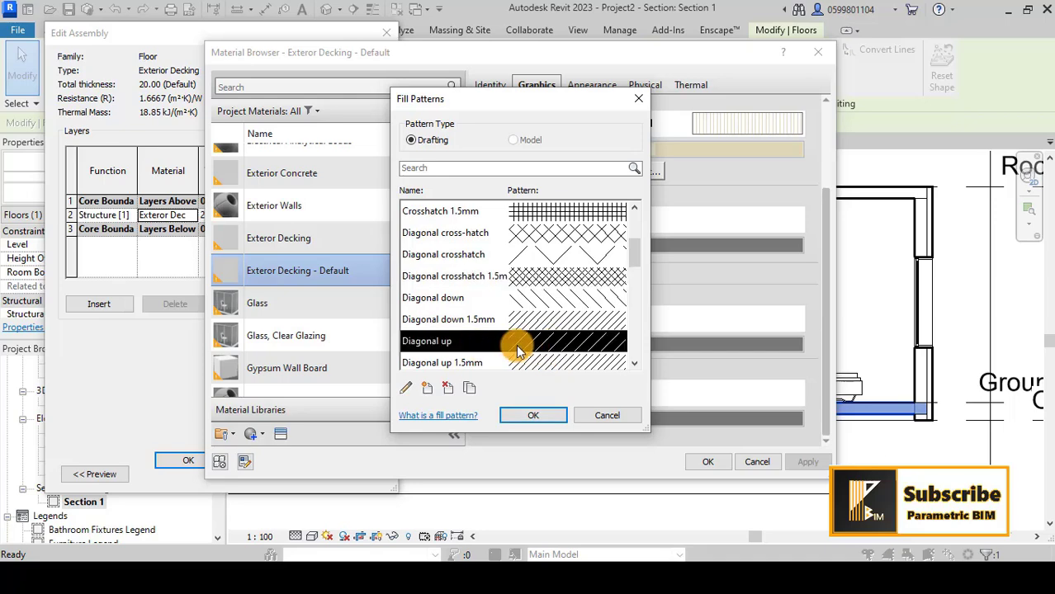
{"action": "left_click", "coordinate": [546, 276]}
Apply the crosshatch pattern through all dialogs and select the roof floor slab.
{"action": "left_click", "coordinate": [530, 416]}
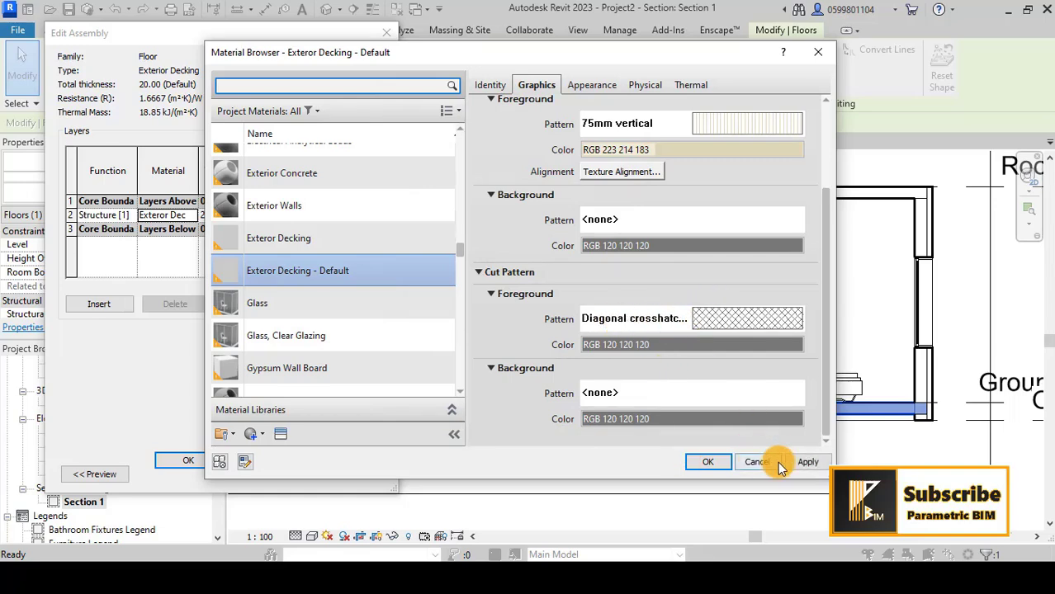
{"action": "left_click", "coordinate": [699, 464]}
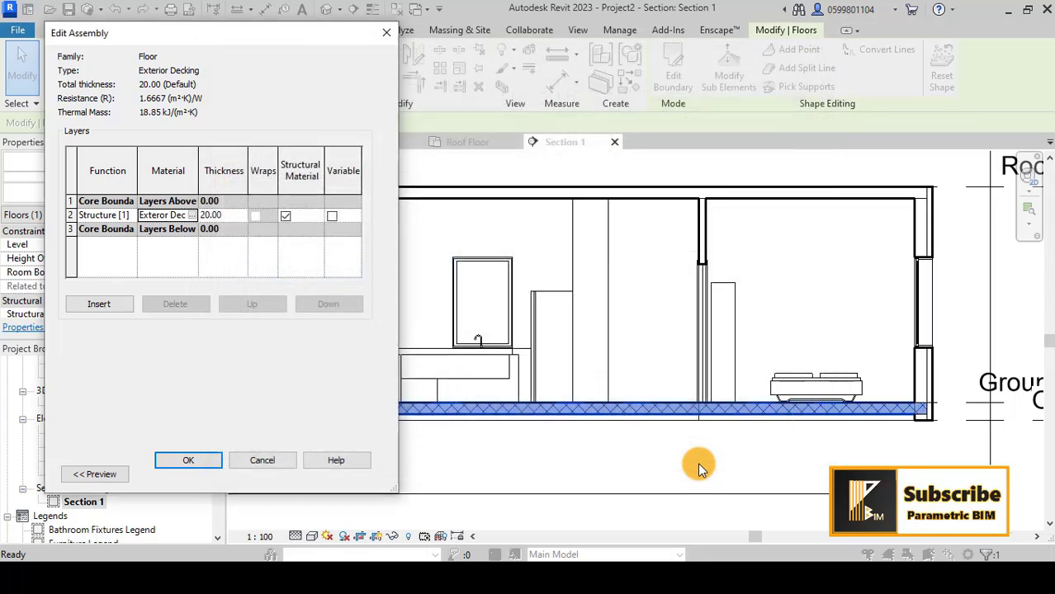
{"action": "left_click", "coordinate": [212, 460]}
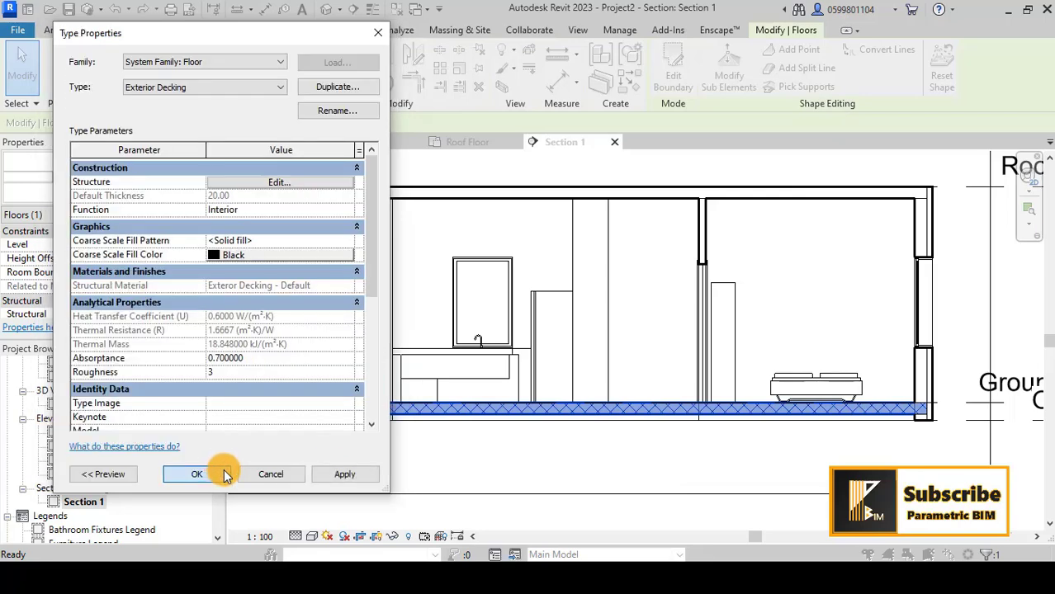
{"action": "left_click", "coordinate": [213, 470]}
{"action": "key", "text": "Escape"}
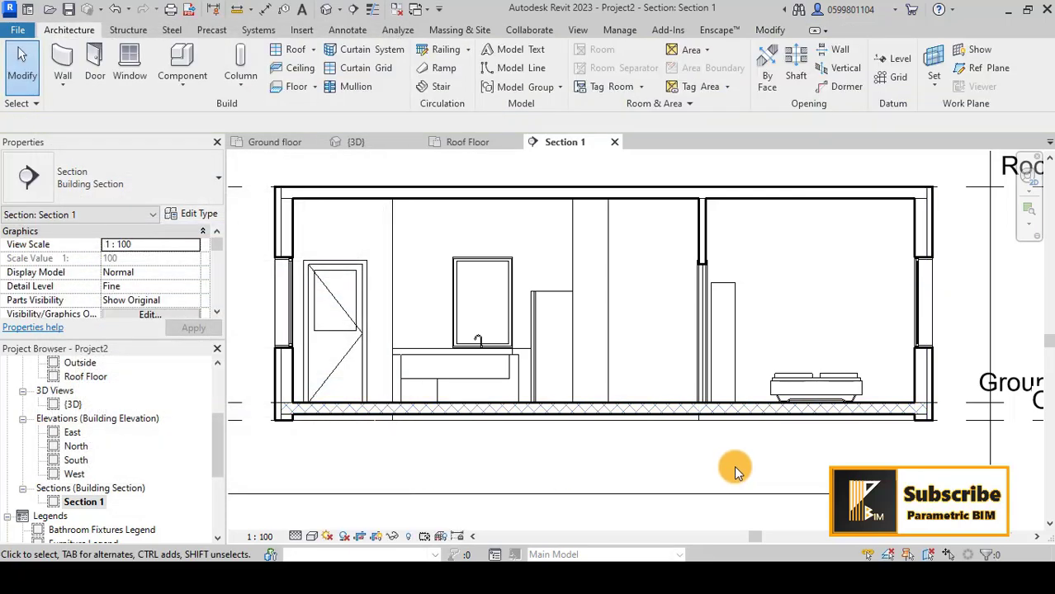
{"action": "left_click", "coordinate": [673, 196]}
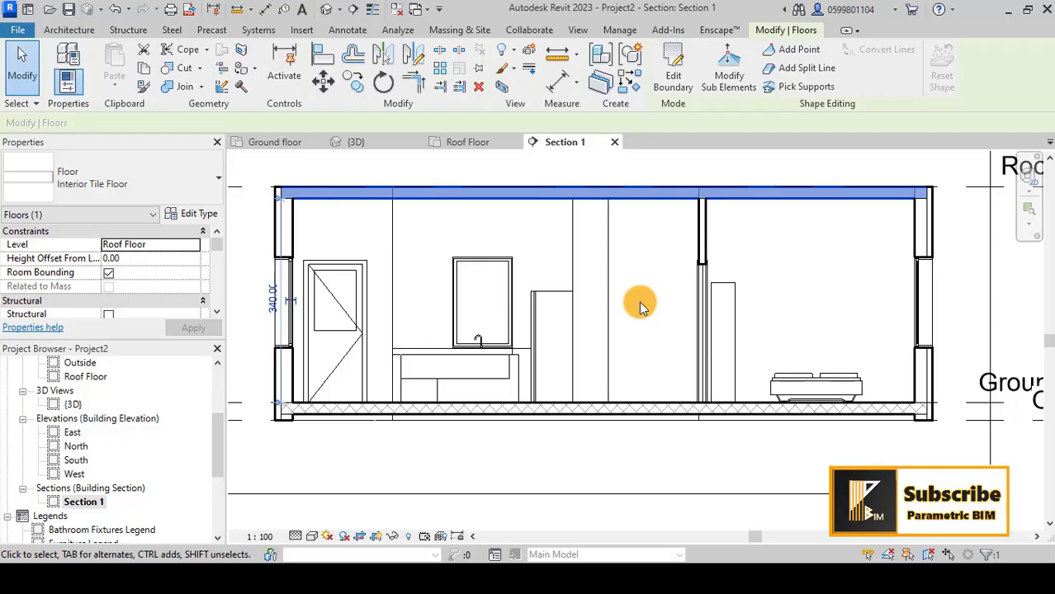
Give the roof slab's Tile floor - Default material a Diagonal crosshatch 1.5mm cut pattern.
{"action": "left_click", "coordinate": [189, 215]}
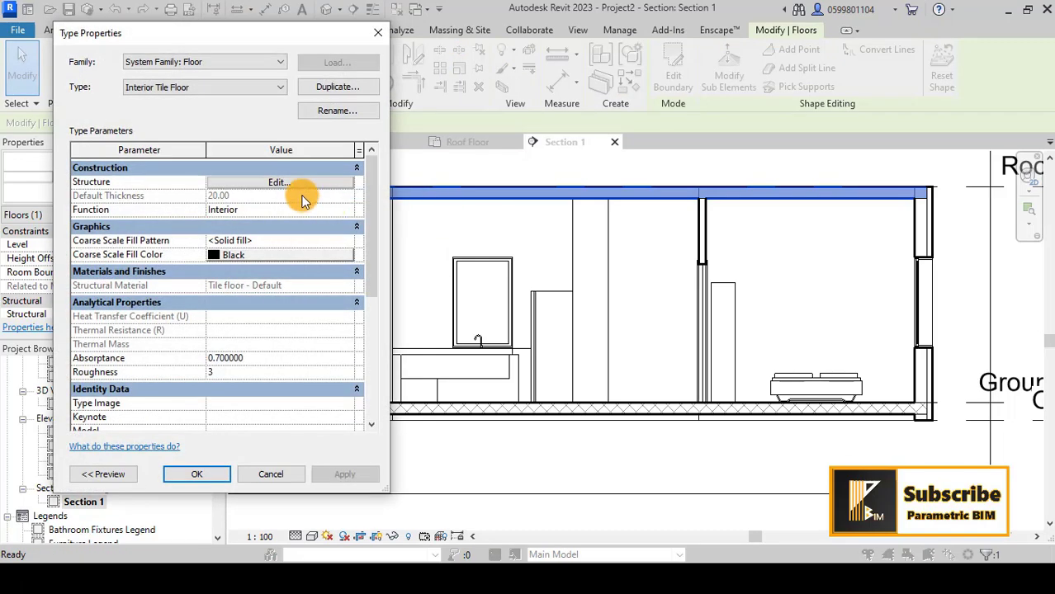
{"action": "left_click", "coordinate": [295, 183]}
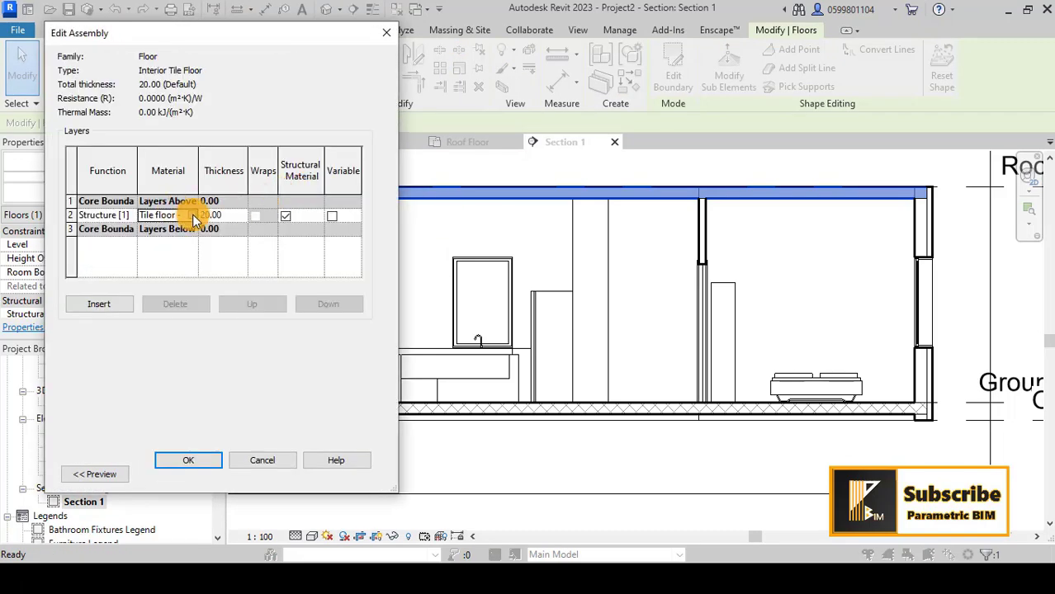
{"action": "left_click", "coordinate": [192, 216]}
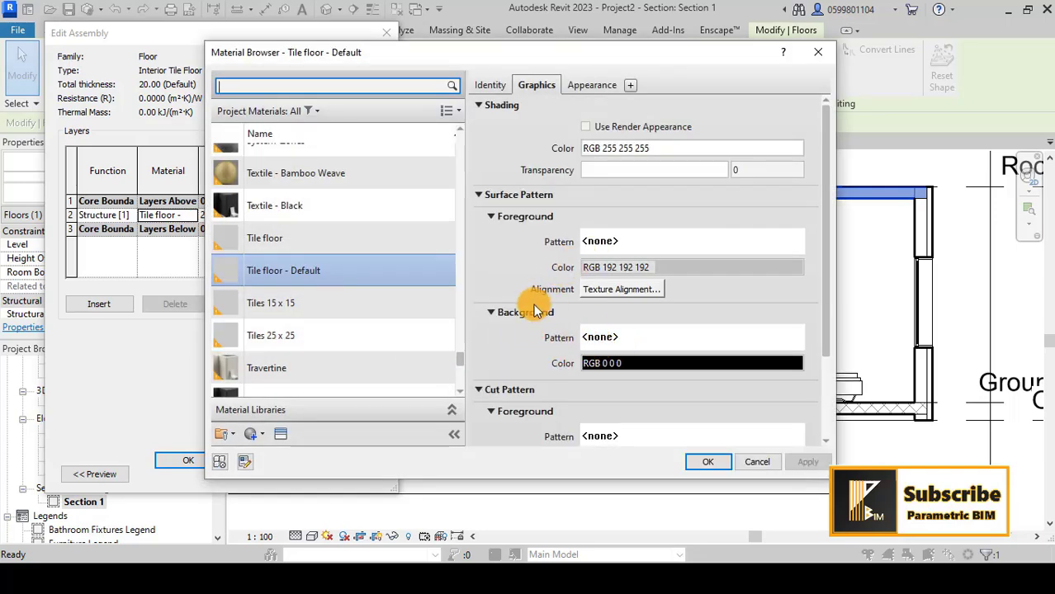
{"action": "scroll", "coordinate": [511, 335], "scroll_direction": "down", "scroll_amount": 3}
{"action": "left_click", "coordinate": [622, 349]}
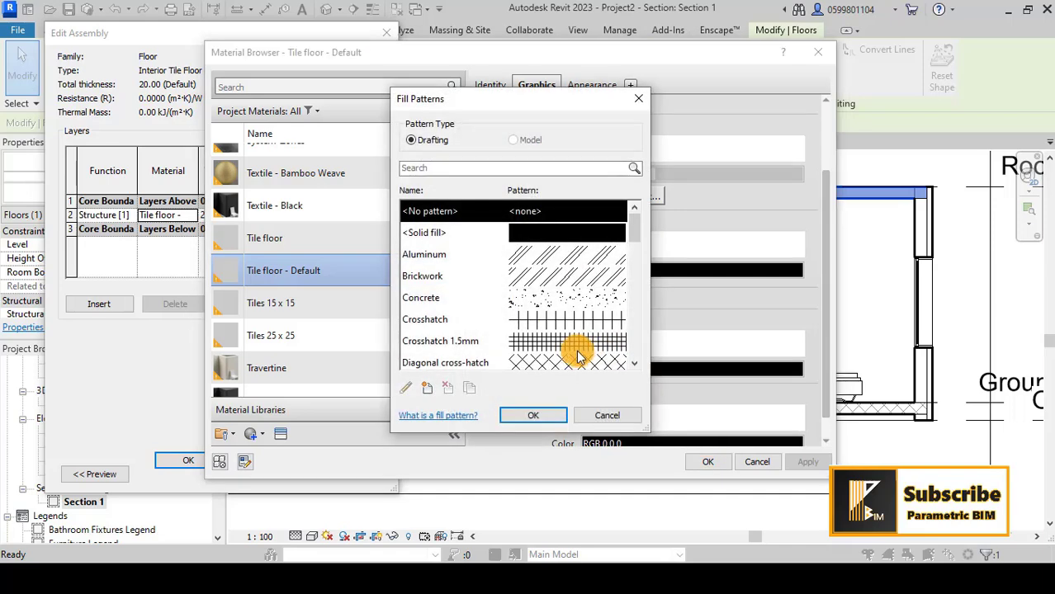
{"action": "scroll", "coordinate": [551, 351], "scroll_direction": "down", "scroll_amount": 1}
{"action": "left_click", "coordinate": [479, 299]}
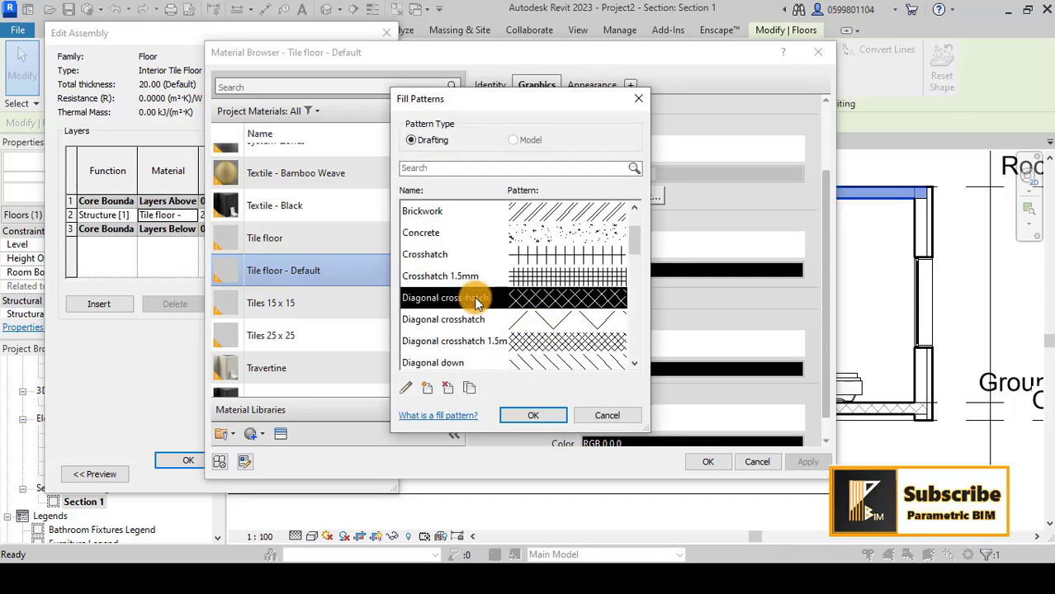
{"action": "left_click", "coordinate": [533, 415]}
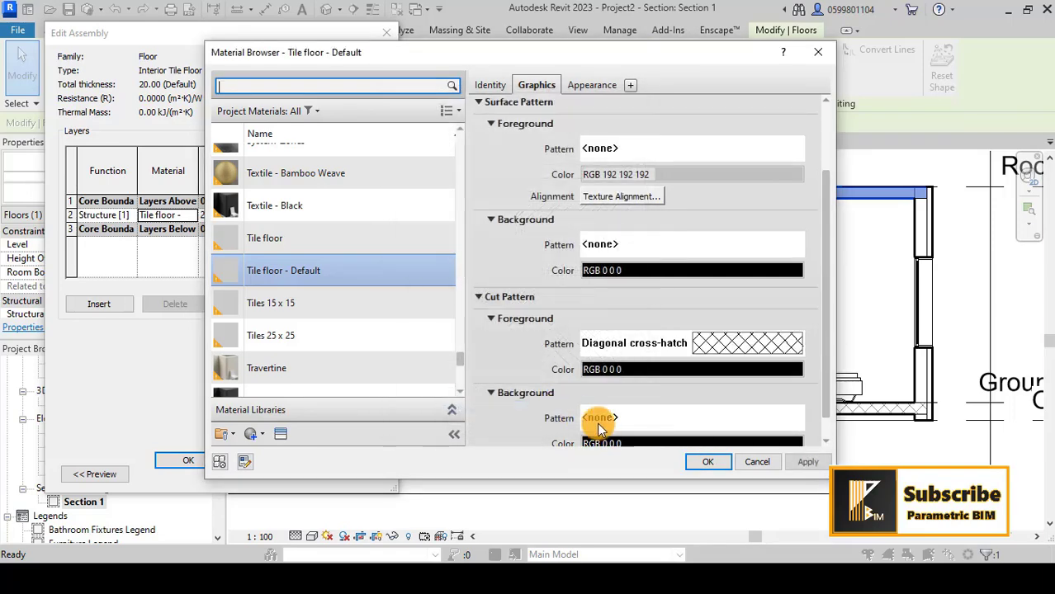
{"action": "left_click", "coordinate": [718, 462]}
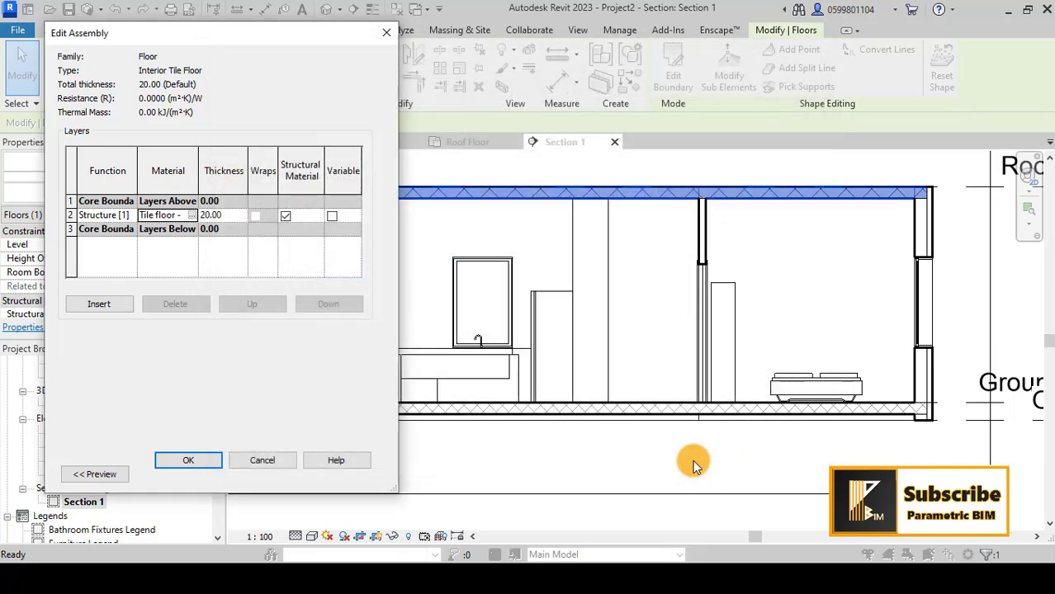
{"action": "left_click", "coordinate": [217, 460]}
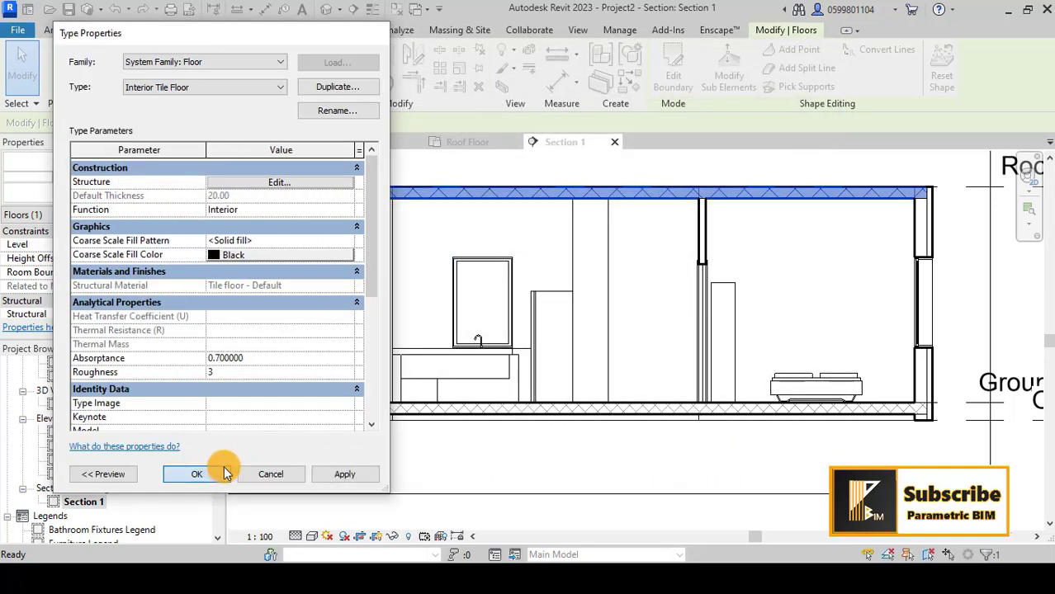
{"action": "left_click", "coordinate": [197, 474]}
{"action": "left_click", "coordinate": [848, 286]}
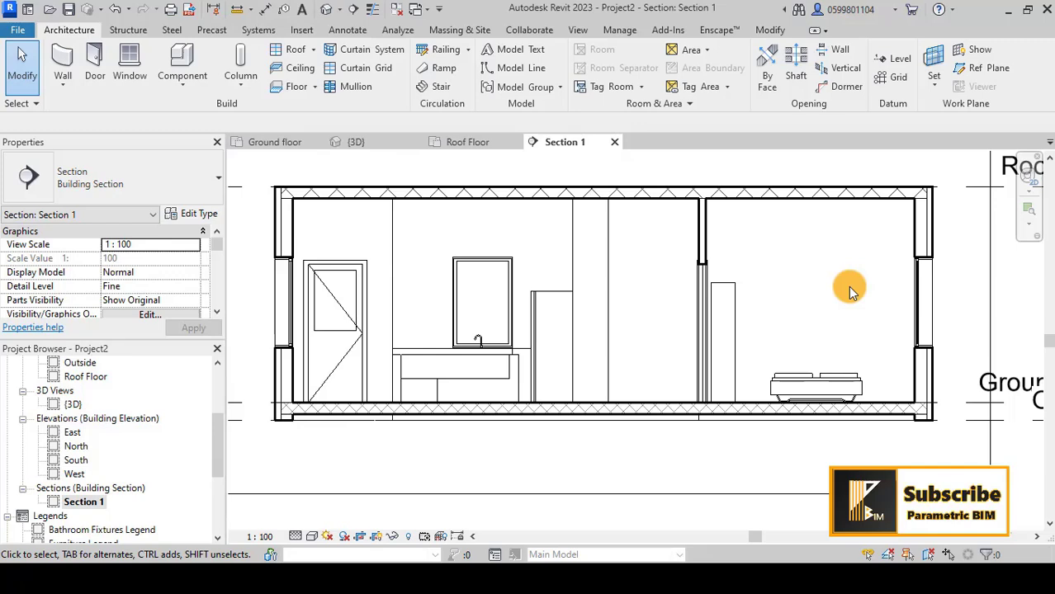
Give the upper floor's structure material the same Diagonal crosshatch 1.5mm cut pattern.
{"action": "left_click", "coordinate": [541, 198]}
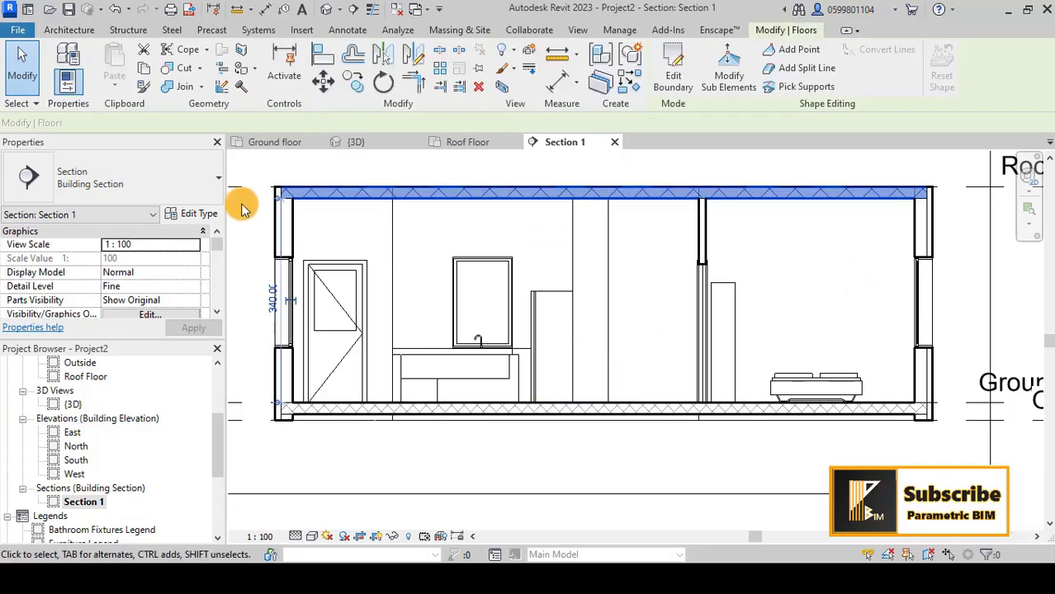
{"action": "left_click", "coordinate": [202, 214]}
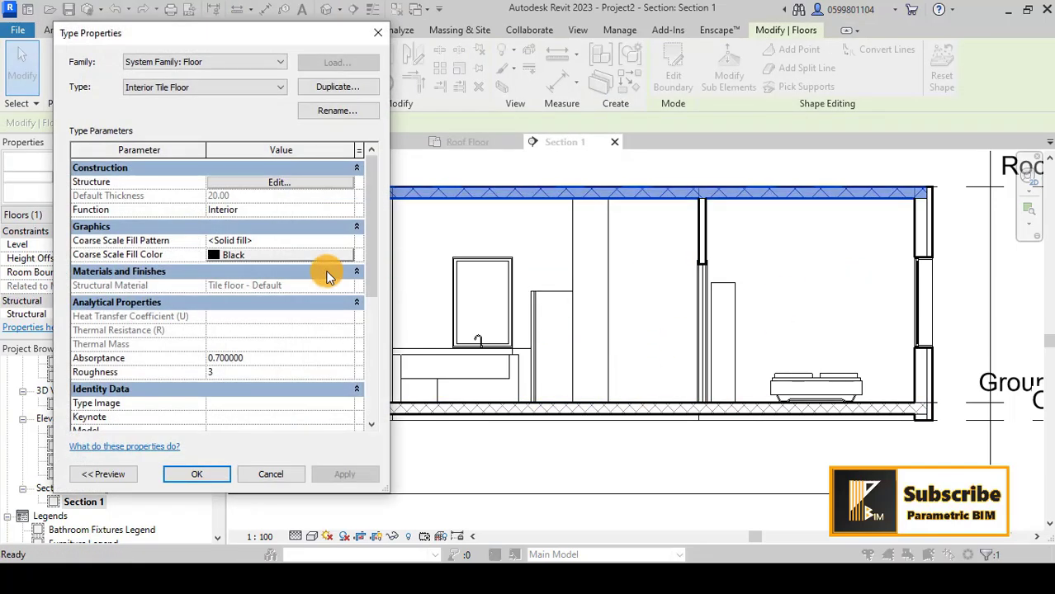
{"action": "left_click", "coordinate": [249, 182]}
{"action": "left_click", "coordinate": [191, 216]}
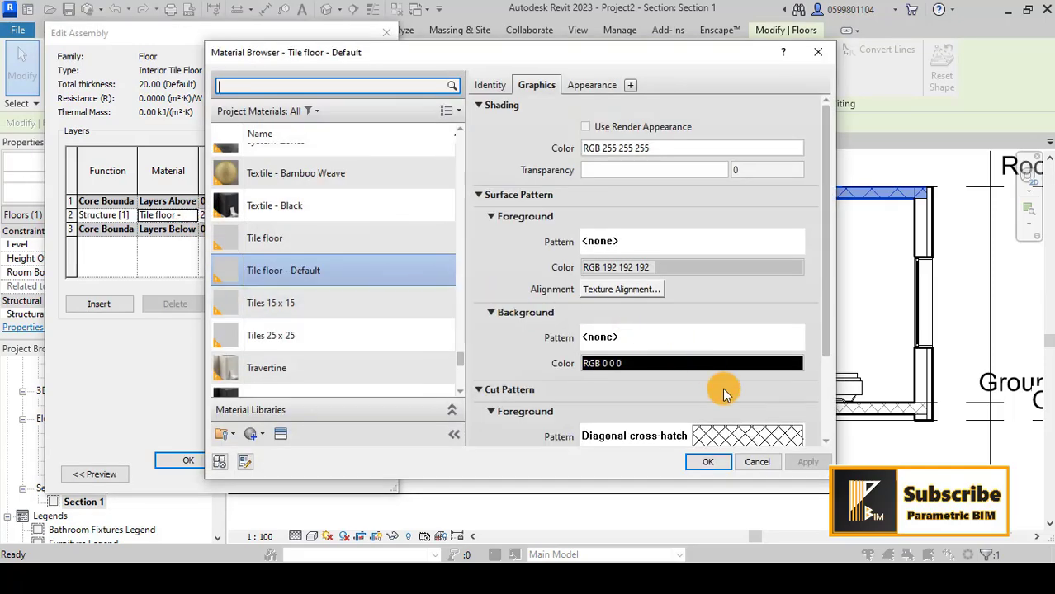
{"action": "scroll", "coordinate": [723, 388], "scroll_direction": "down", "scroll_amount": 1}
{"action": "left_click", "coordinate": [722, 387]}
{"action": "scroll", "coordinate": [516, 321], "scroll_direction": "down", "scroll_amount": 3}
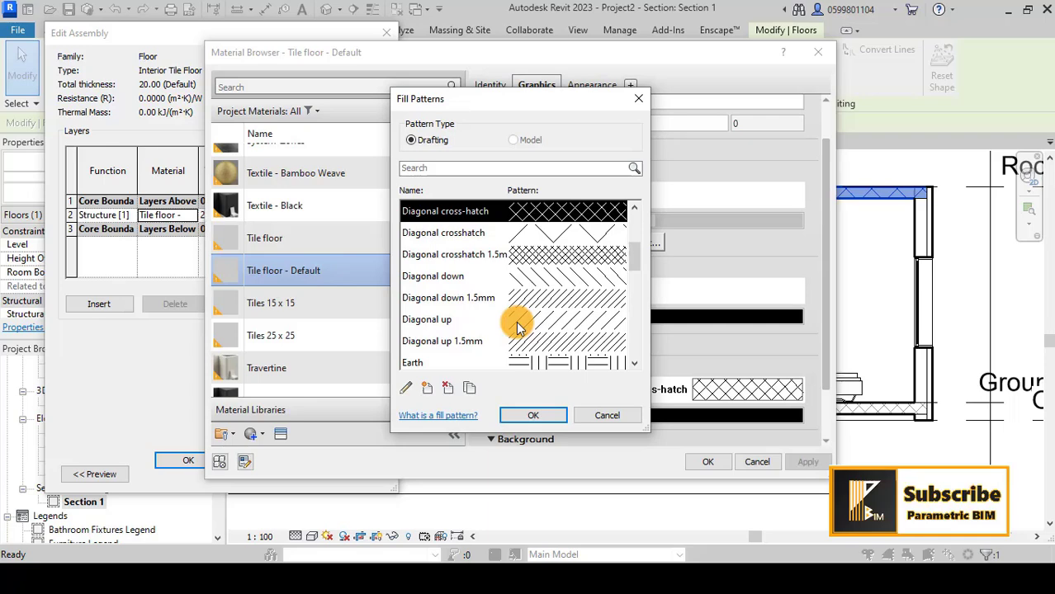
{"action": "left_click", "coordinate": [528, 254]}
{"action": "left_click", "coordinate": [532, 415]}
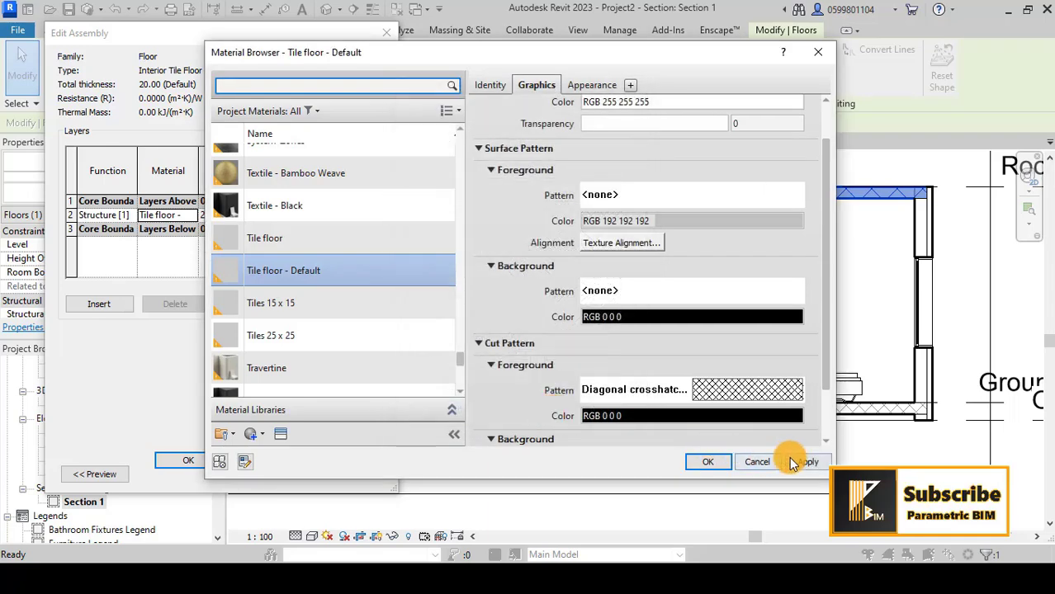
{"action": "left_click", "coordinate": [710, 462]}
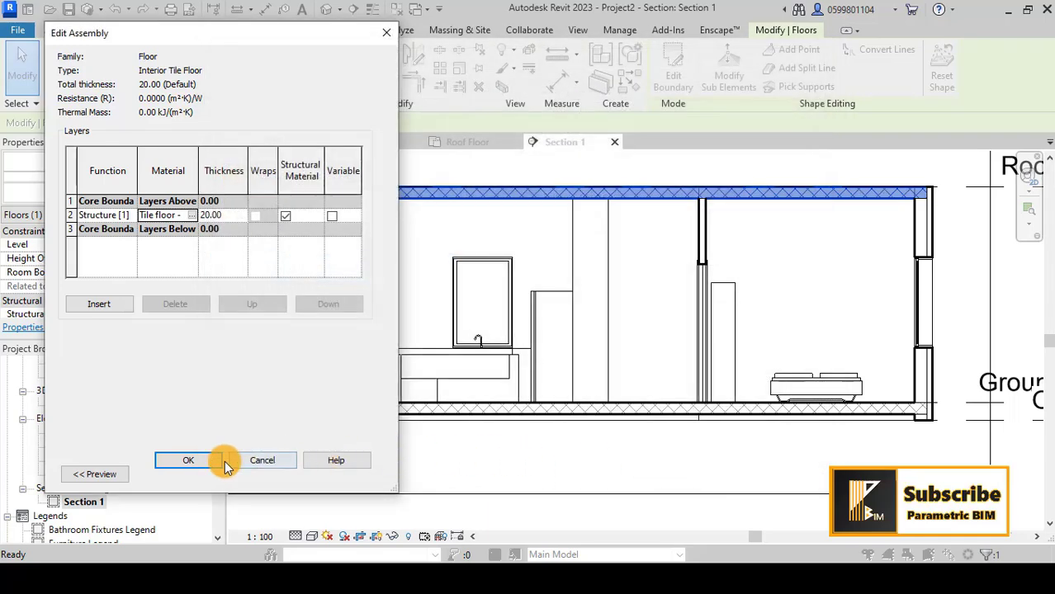
{"action": "left_click", "coordinate": [219, 461]}
{"action": "left_click", "coordinate": [215, 470]}
{"action": "left_click", "coordinate": [573, 461]}
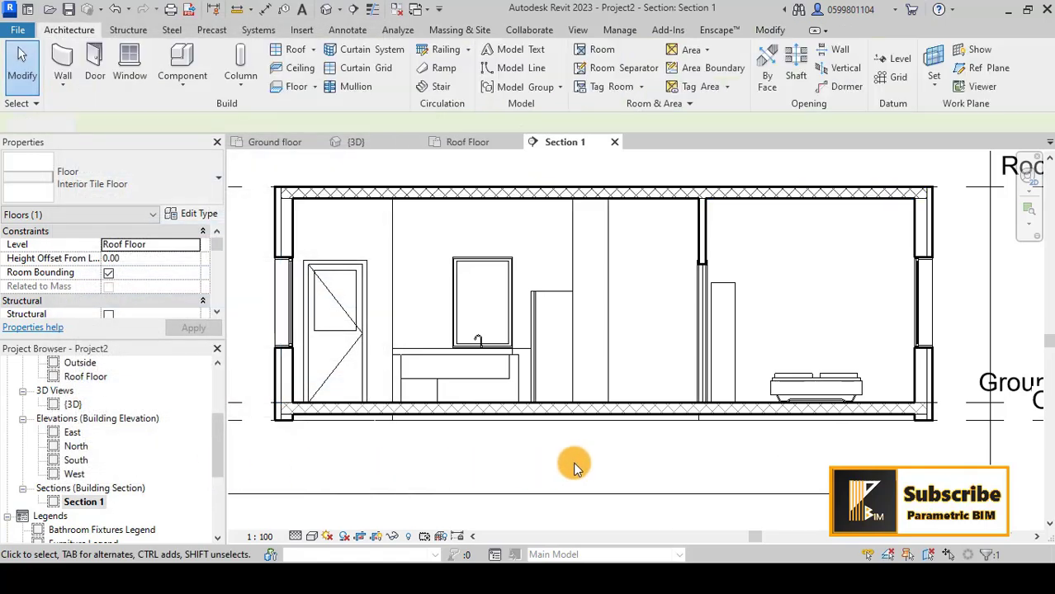
Pick Travertine from the material library for the right exterior wall's finish layer.
{"action": "left_click", "coordinate": [932, 225]}
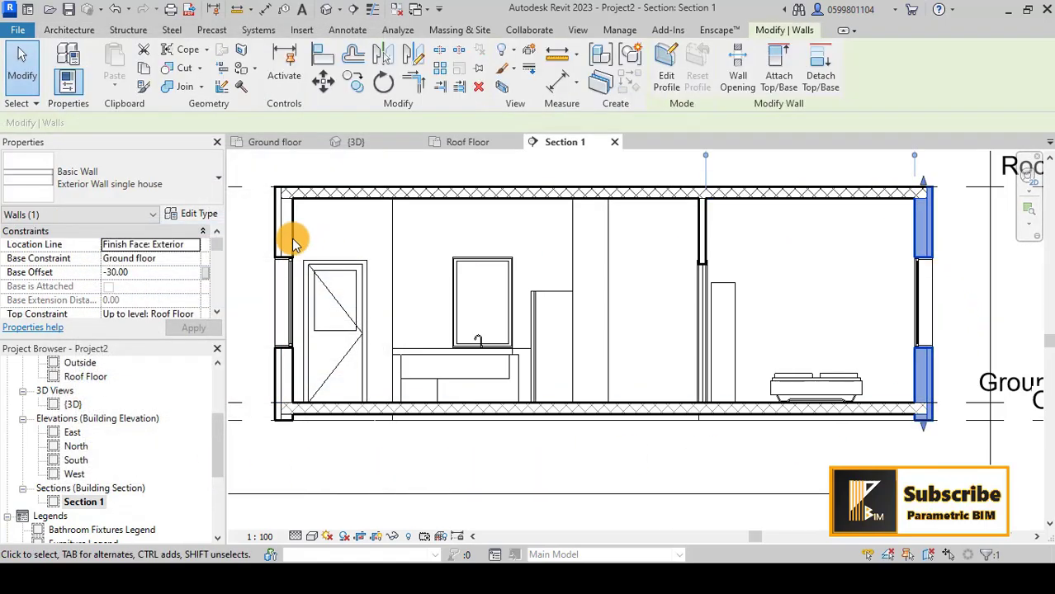
{"action": "left_click", "coordinate": [195, 214]}
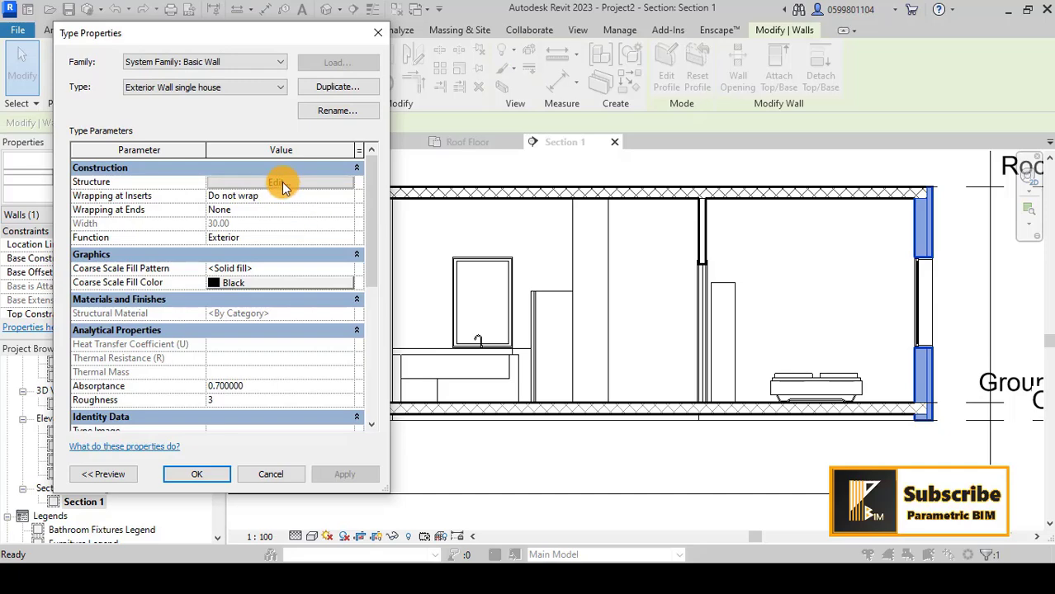
{"action": "left_click", "coordinate": [281, 181]}
{"action": "left_click", "coordinate": [190, 203]}
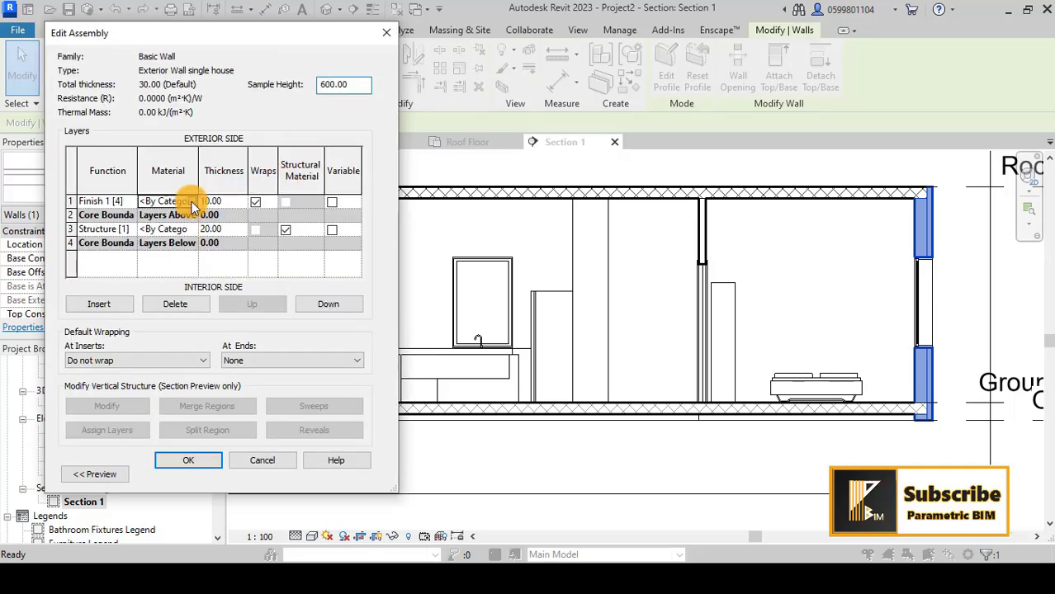
{"action": "left_click", "coordinate": [191, 202]}
{"action": "left_click", "coordinate": [691, 435]}
{"action": "left_click", "coordinate": [637, 94]}
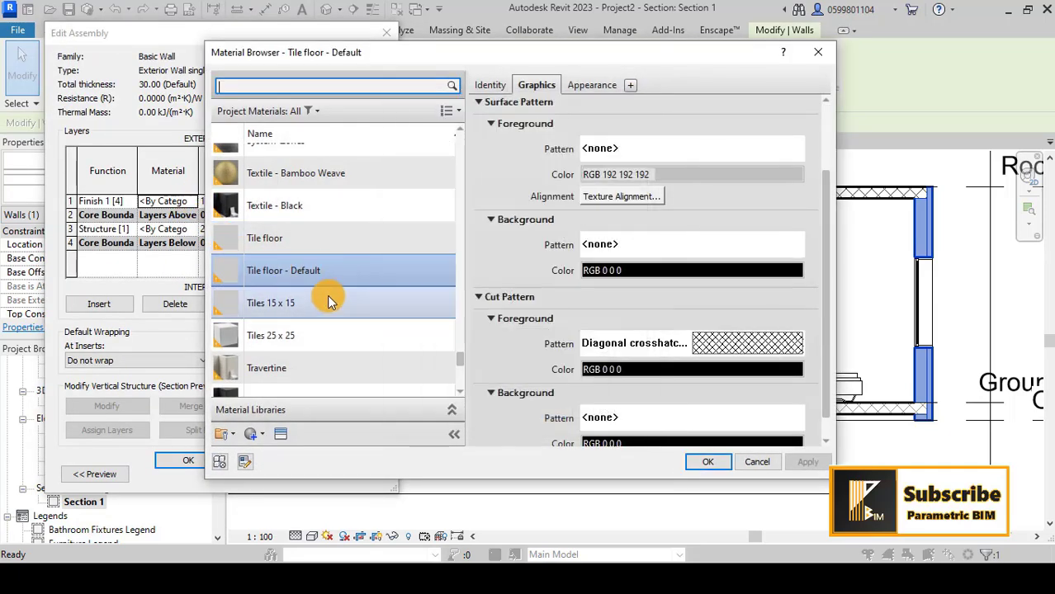
{"action": "scroll", "coordinate": [312, 323], "scroll_direction": "down", "scroll_amount": 3}
{"action": "scroll", "coordinate": [313, 323], "scroll_direction": "up", "scroll_amount": 6}
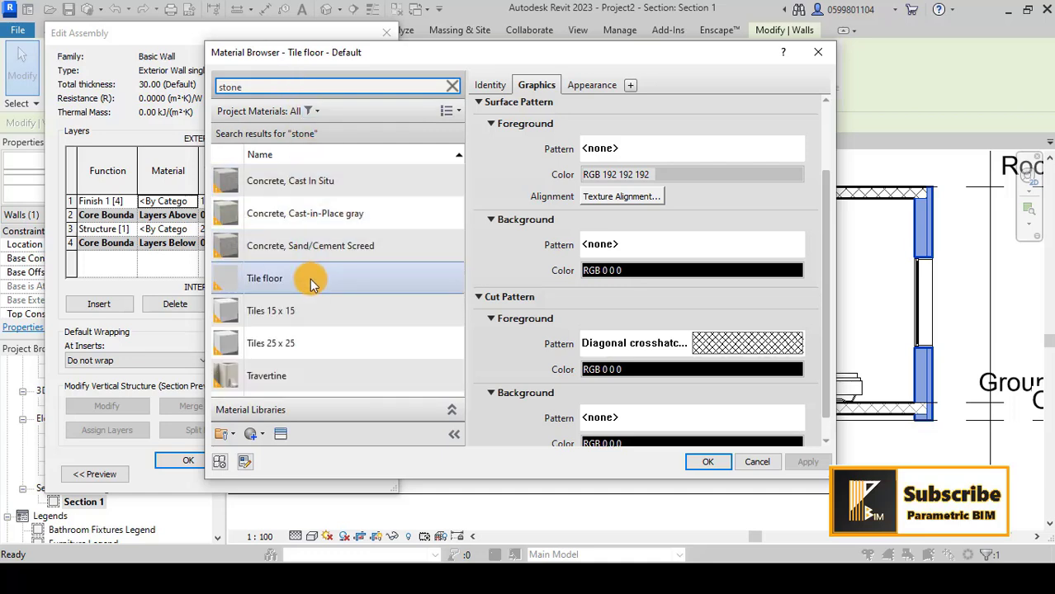
{"action": "left_click", "coordinate": [304, 378]}
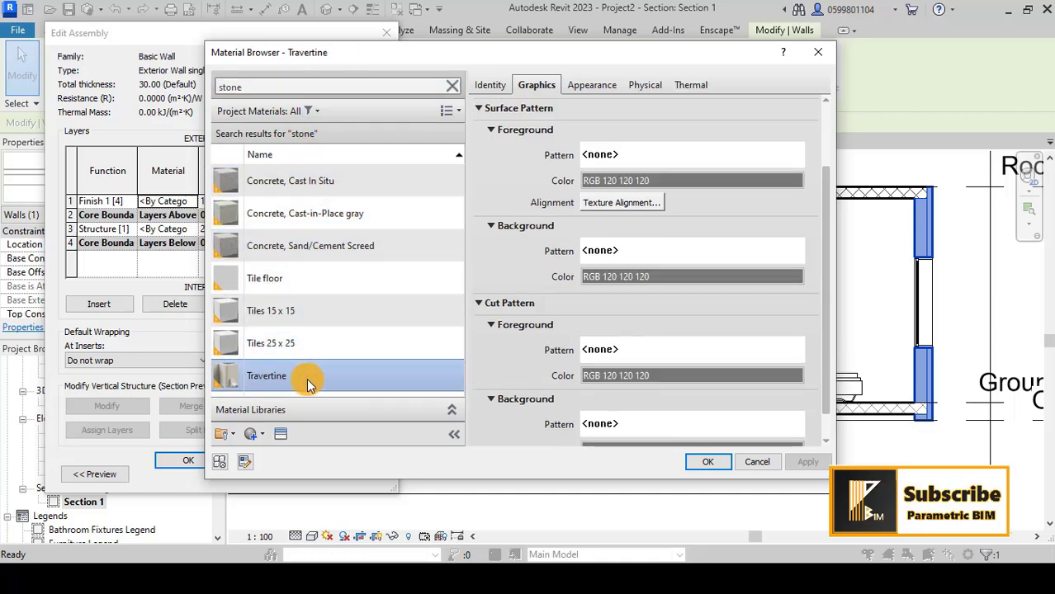
Set Travertine's cut pattern to Diagonal down and assign it to the finish layer.
{"action": "scroll", "coordinate": [512, 347], "scroll_direction": "down", "scroll_amount": 1}
{"action": "left_click", "coordinate": [605, 319]}
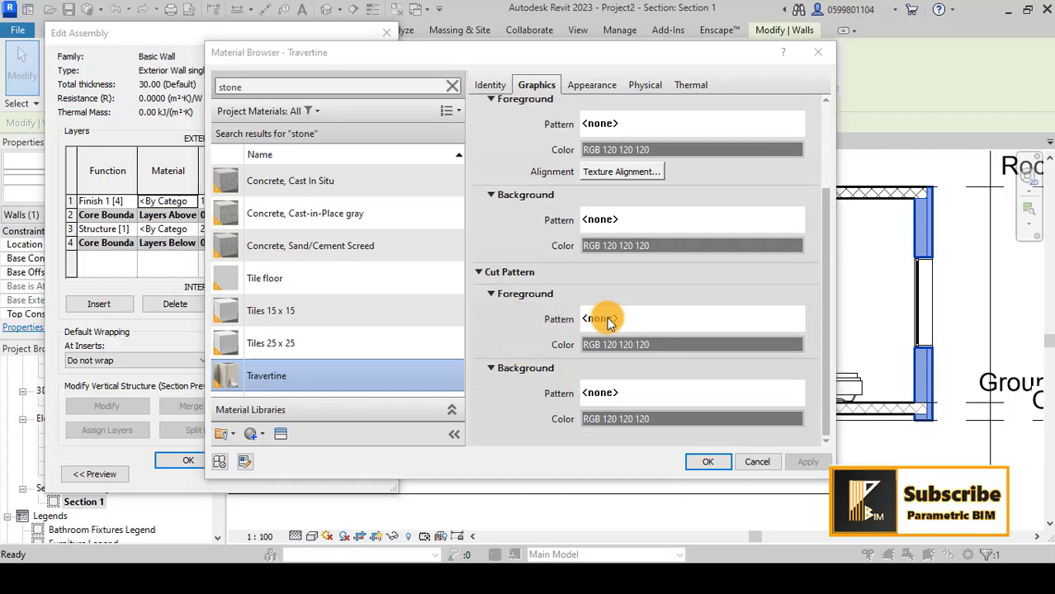
{"action": "scroll", "coordinate": [548, 322], "scroll_direction": "down", "scroll_amount": 2}
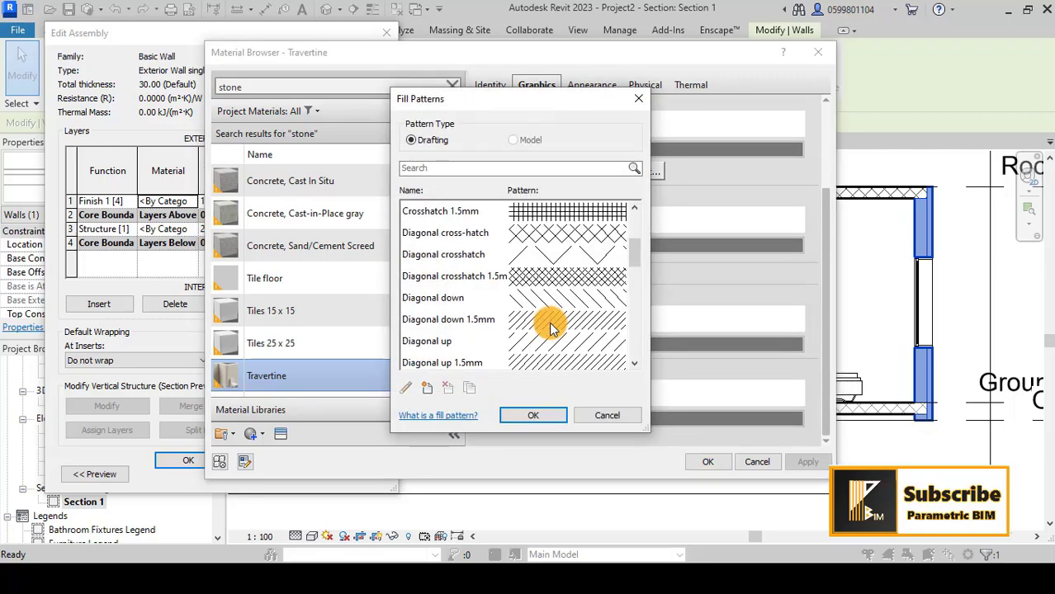
{"action": "scroll", "coordinate": [542, 338], "scroll_direction": "down", "scroll_amount": 1}
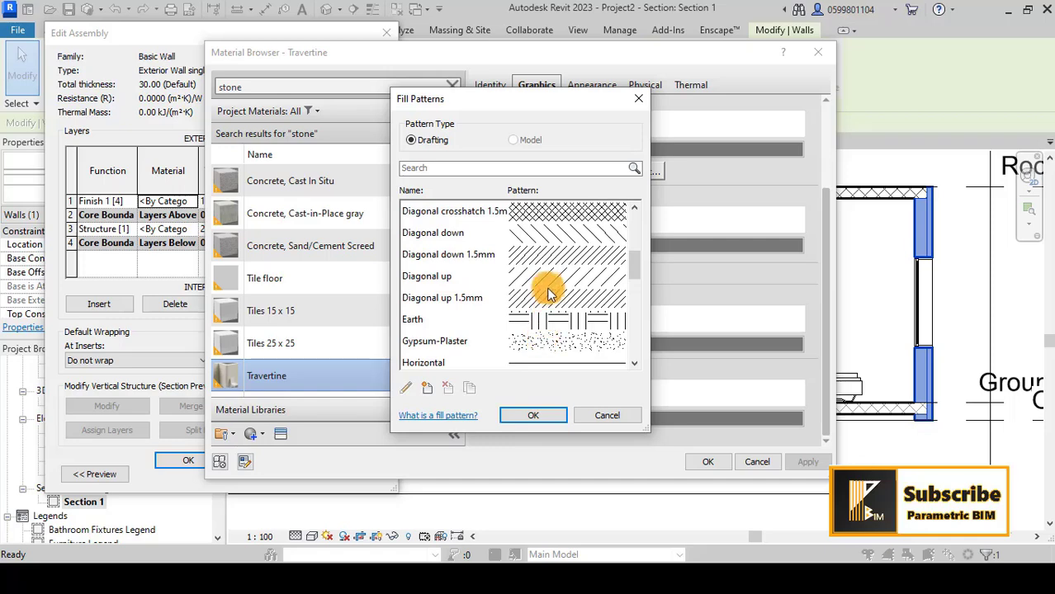
{"action": "left_click", "coordinate": [548, 234]}
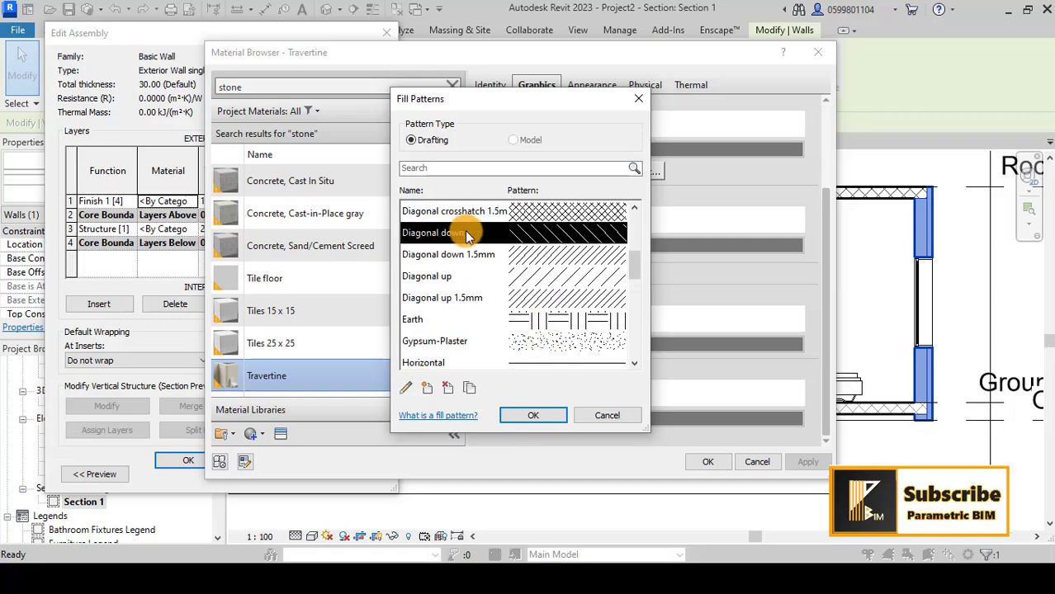
{"action": "left_click", "coordinate": [537, 415]}
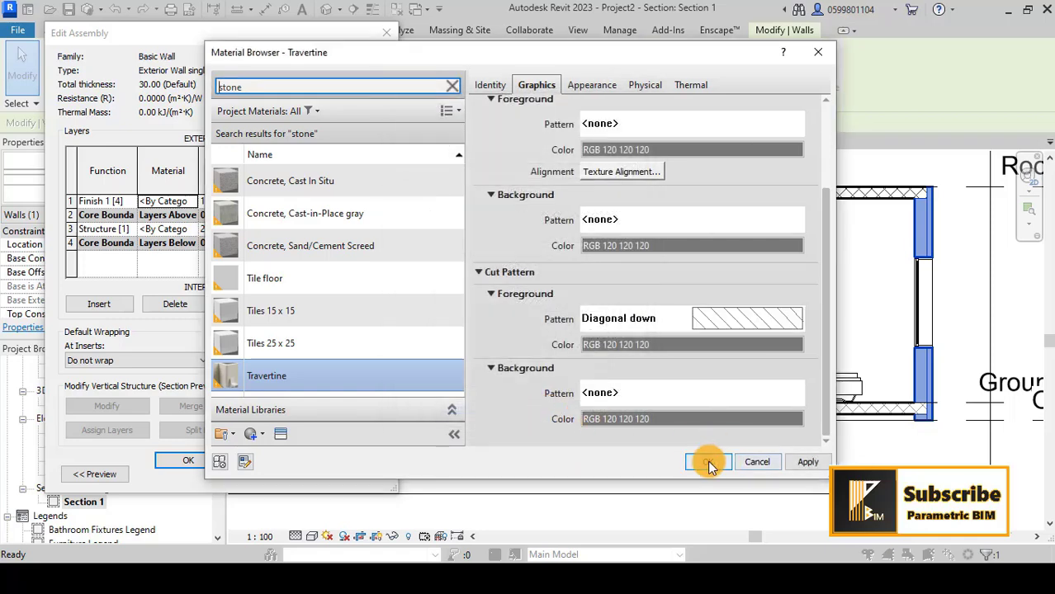
{"action": "left_click", "coordinate": [705, 461]}
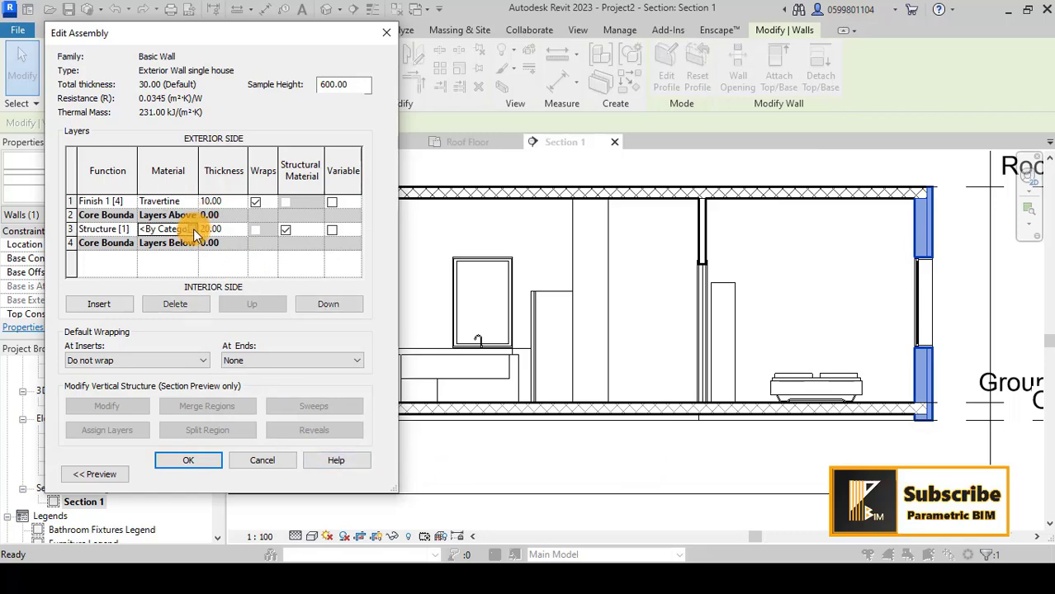
Search for and choose Exterior Concrete as the wall's structure layer material.
{"action": "left_click", "coordinate": [196, 231]}
{"action": "left_click", "coordinate": [196, 231]}
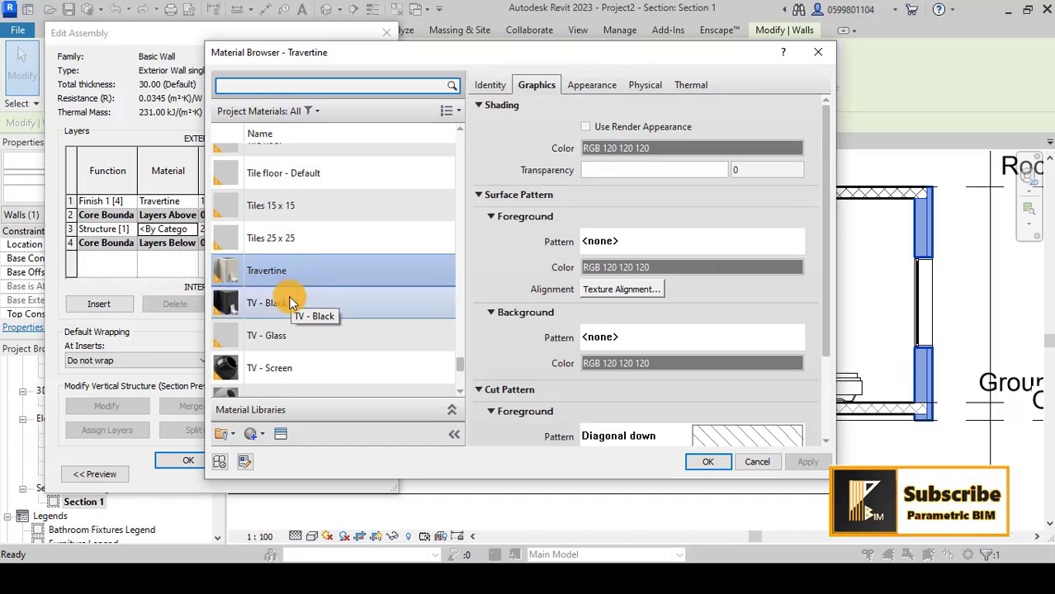
{"action": "scroll", "coordinate": [283, 304], "scroll_direction": "up", "scroll_amount": 1}
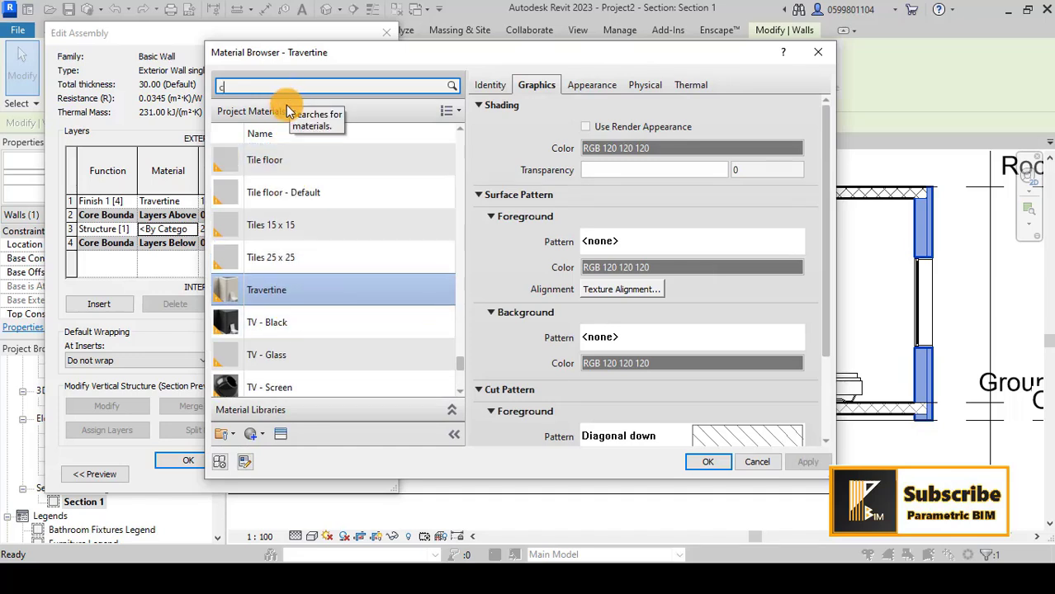
{"action": "type", "text": "on"}
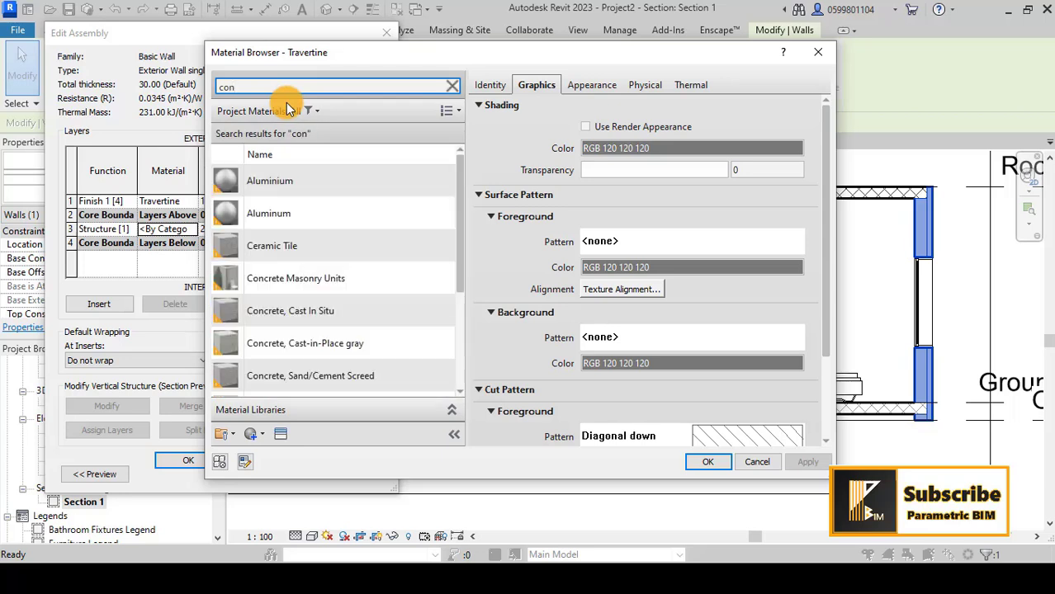
{"action": "type", "text": "cre"}
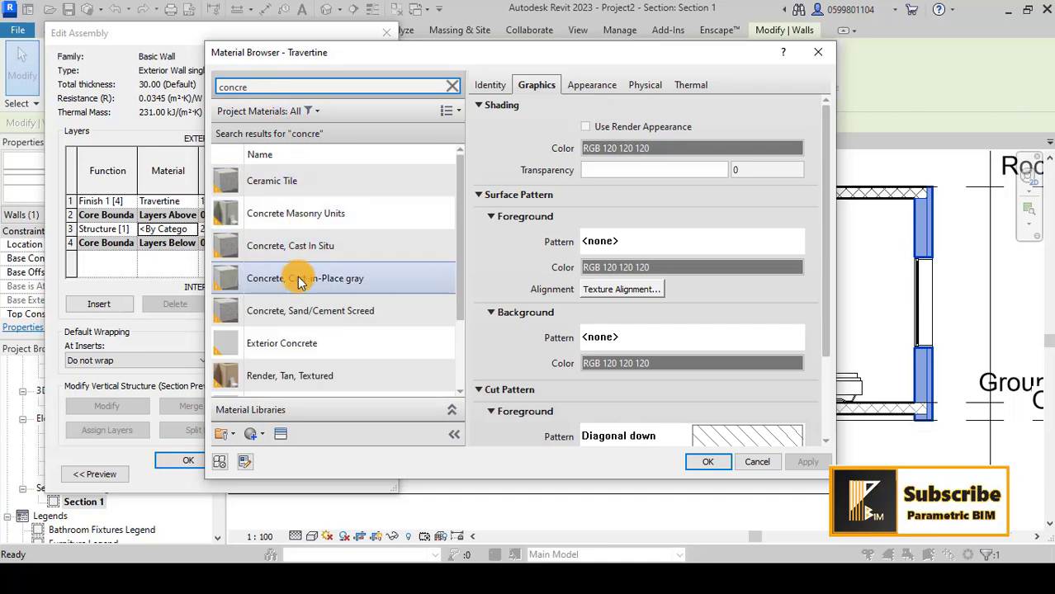
{"action": "scroll", "coordinate": [297, 280], "scroll_direction": "down", "scroll_amount": 1}
{"action": "scroll", "coordinate": [300, 283], "scroll_direction": "up", "scroll_amount": 1}
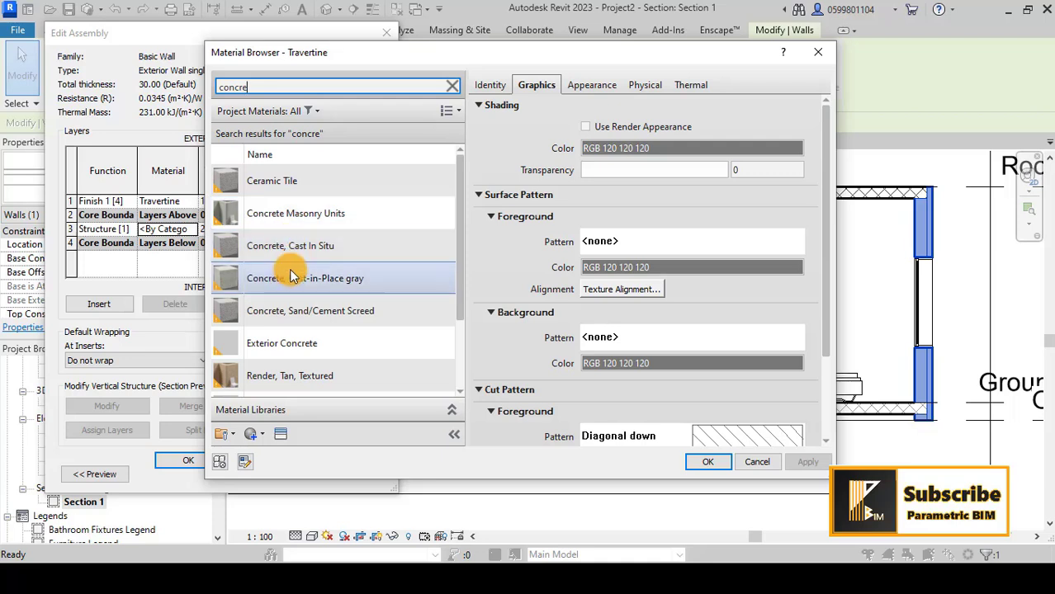
{"action": "left_click", "coordinate": [299, 343]}
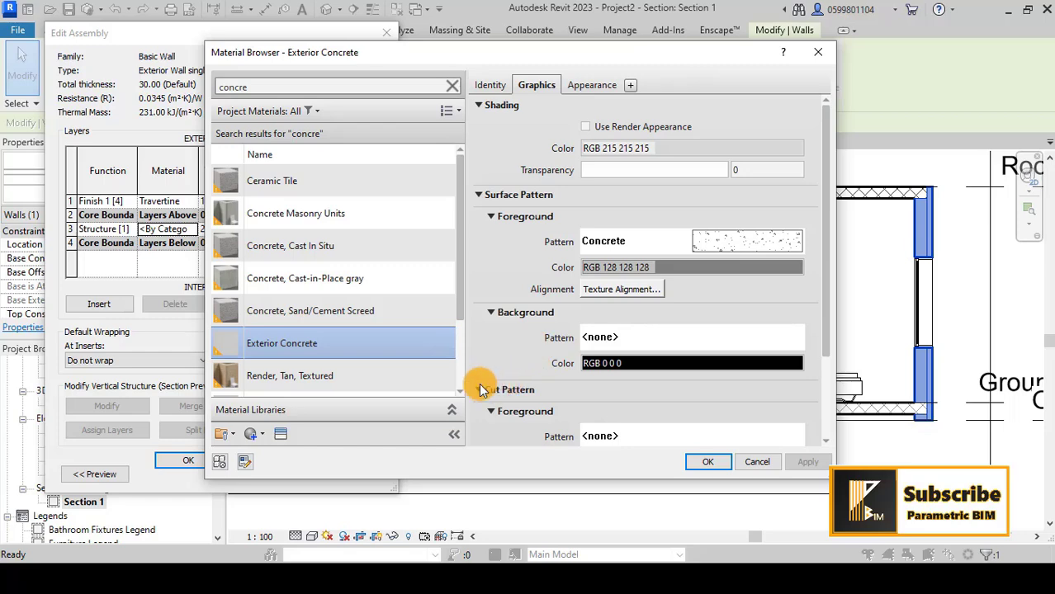
Set Exterior Concrete's cut foreground pattern to Concrete and apply all wall dialogs.
{"action": "scroll", "coordinate": [479, 383], "scroll_direction": "down", "scroll_amount": 3}
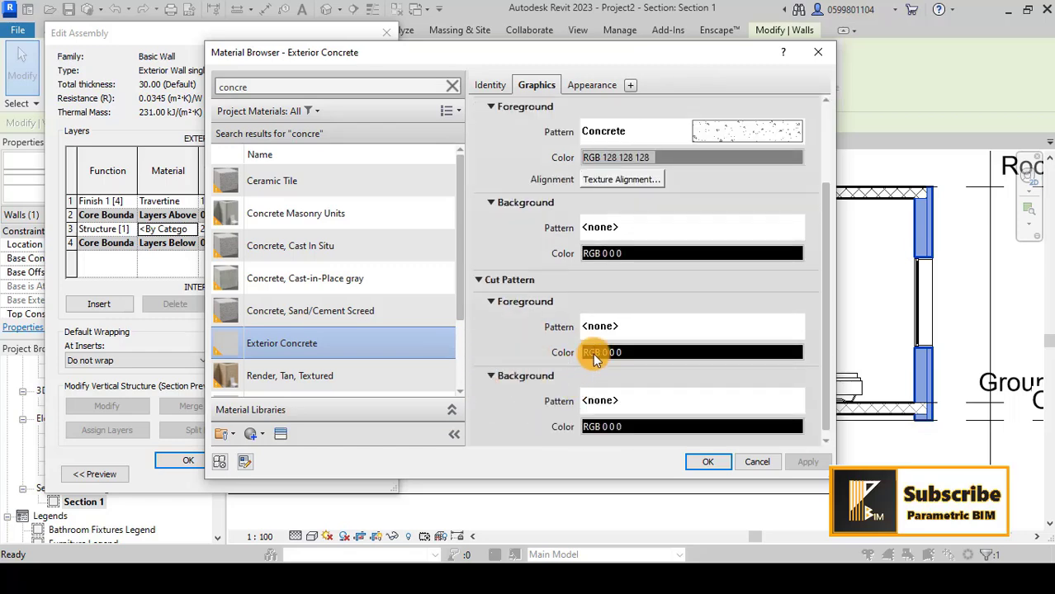
{"action": "left_click", "coordinate": [630, 328]}
{"action": "left_click", "coordinate": [549, 301]}
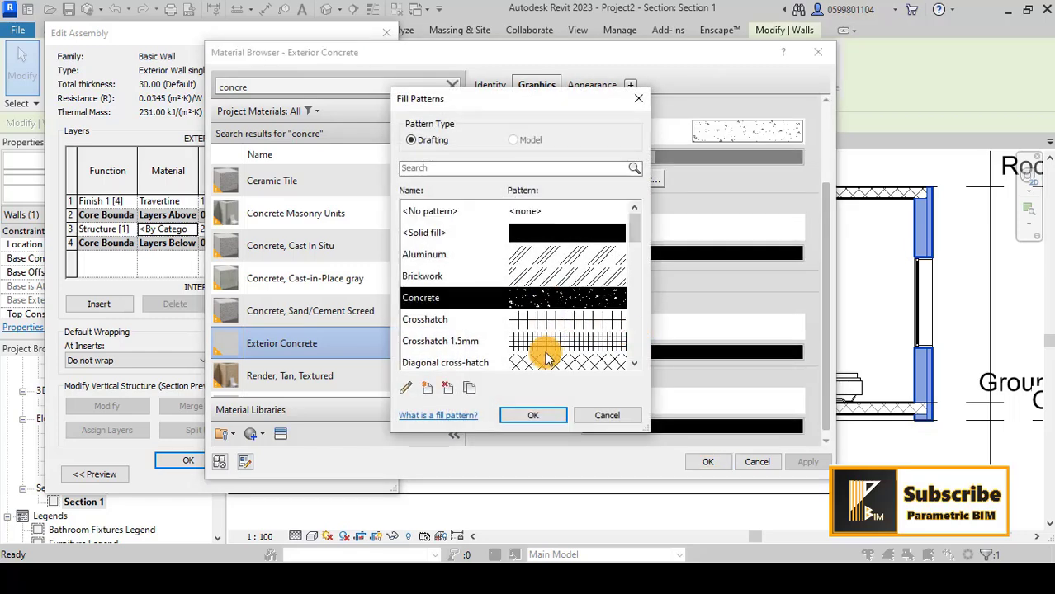
{"action": "left_click", "coordinate": [539, 412]}
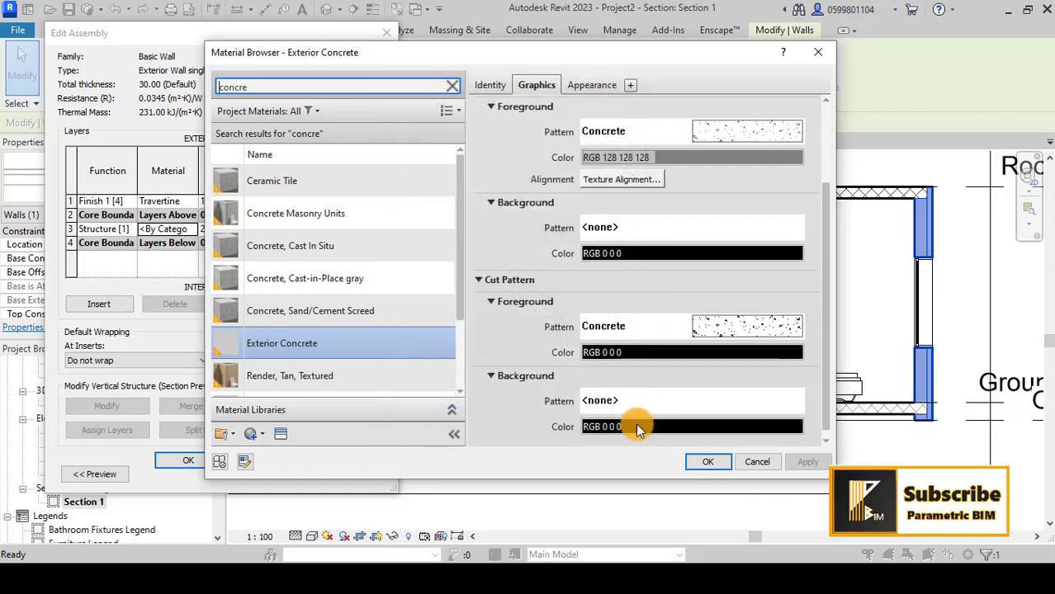
{"action": "left_click", "coordinate": [708, 462]}
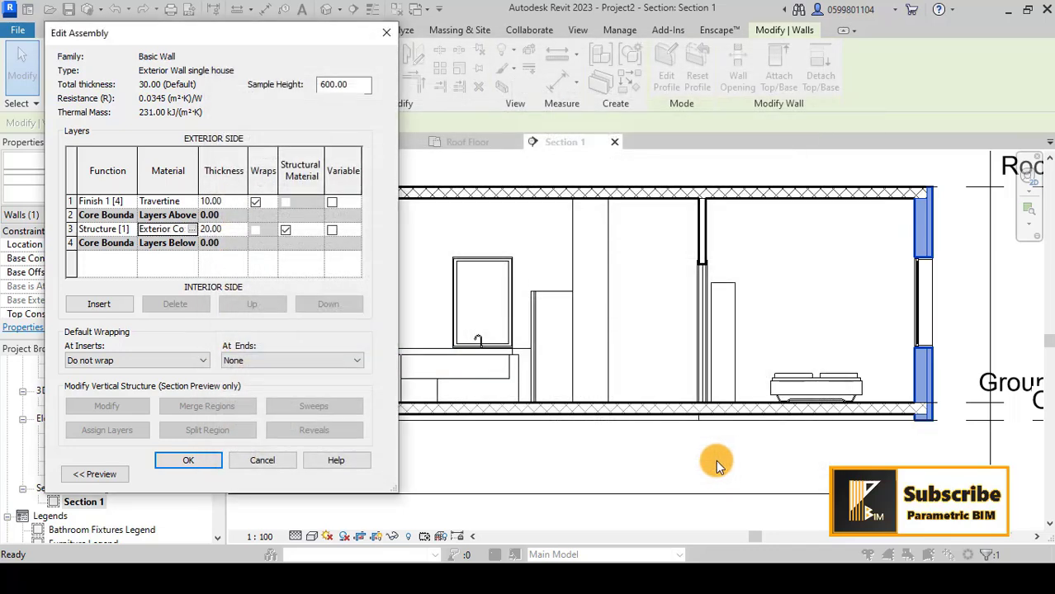
{"action": "left_click", "coordinate": [187, 462]}
{"action": "left_click", "coordinate": [196, 471]}
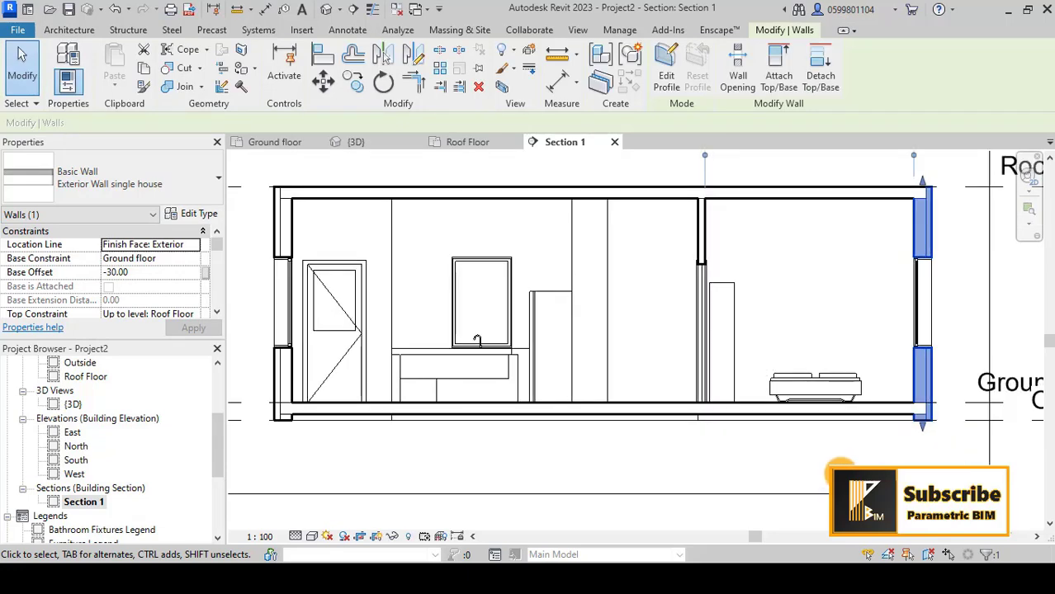
Reselect the right exterior wall and open its Exterior Concrete material settings.
{"action": "left_click", "coordinate": [870, 330]}
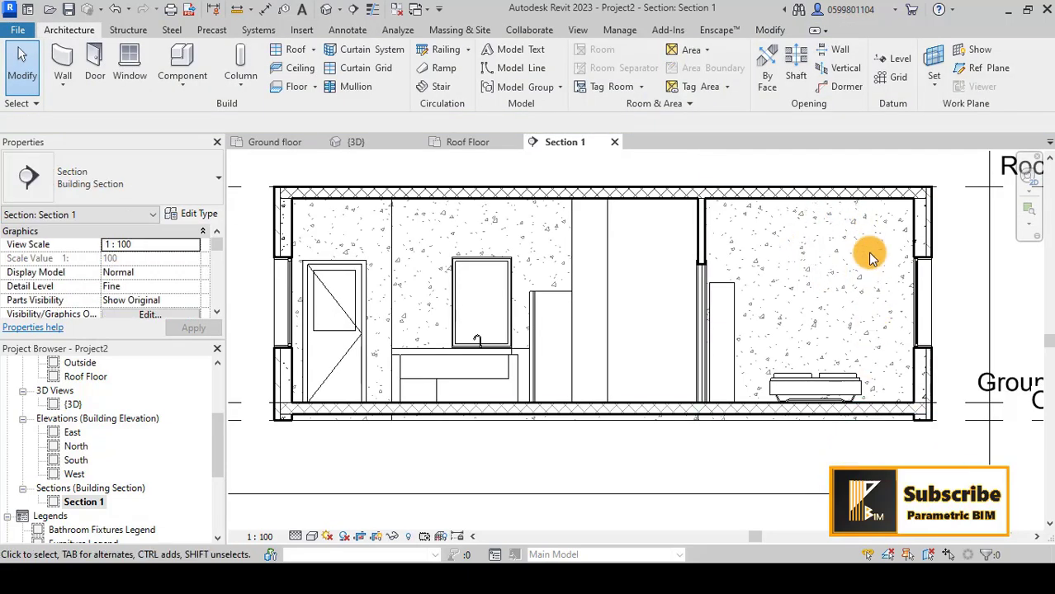
{"action": "left_click", "coordinate": [921, 234]}
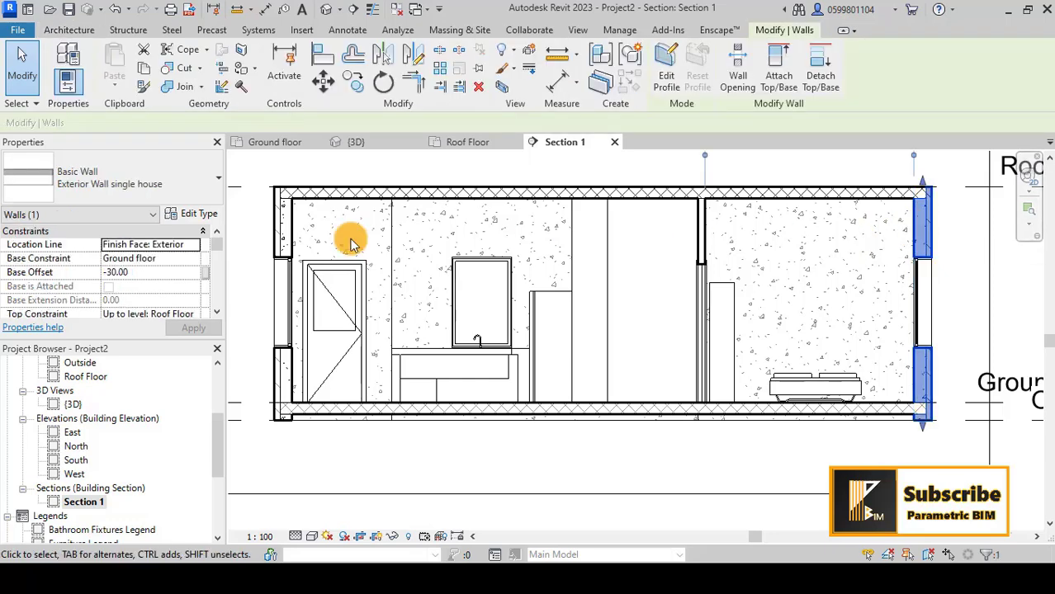
{"action": "left_click", "coordinate": [200, 214]}
{"action": "left_click", "coordinate": [266, 180]}
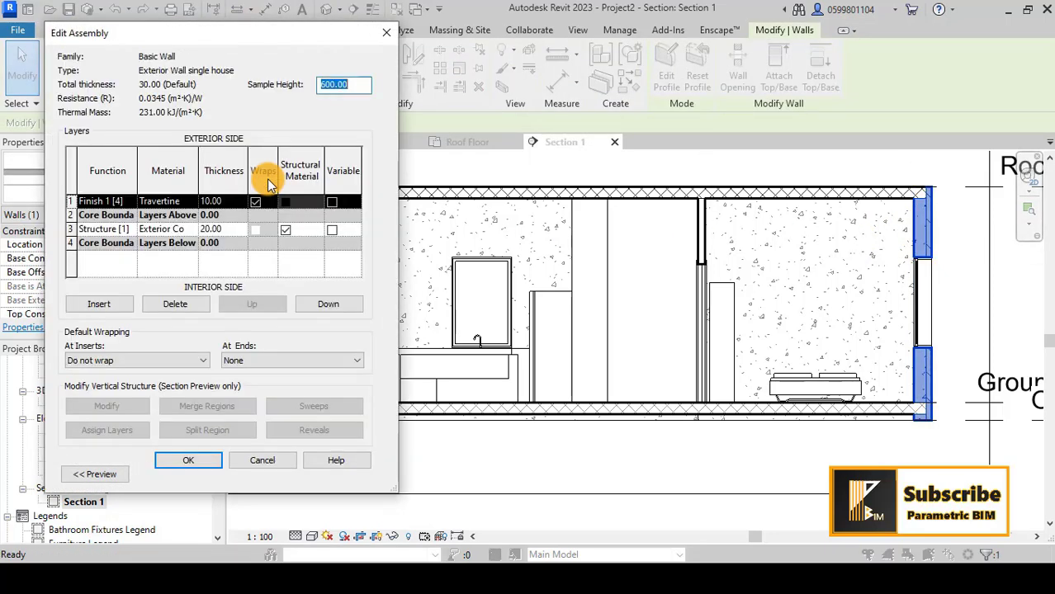
{"action": "left_click", "coordinate": [195, 231]}
{"action": "left_click", "coordinate": [196, 231]}
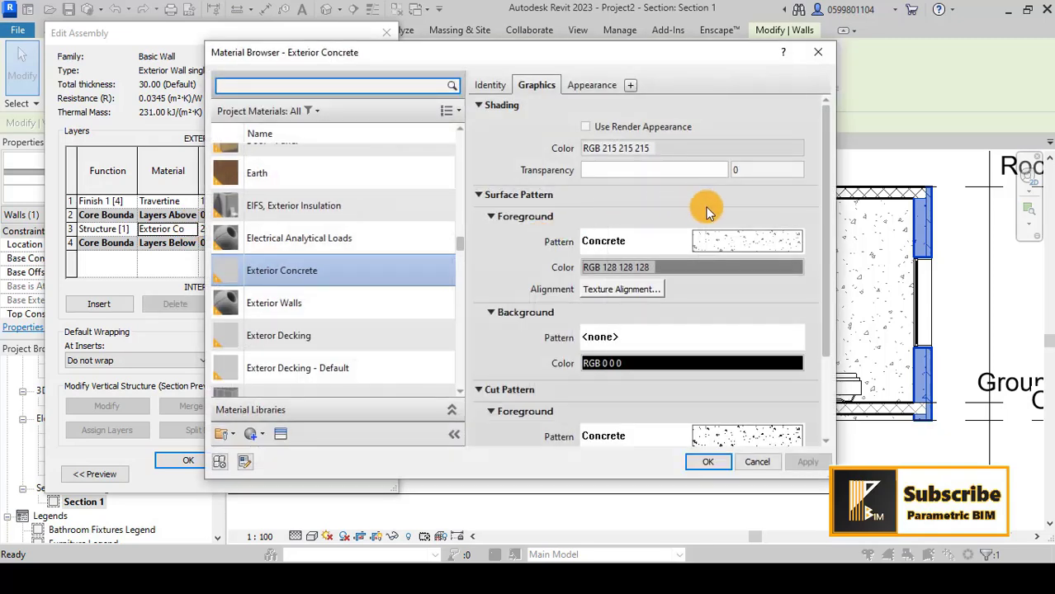
Set the surface foreground pattern to <No pattern> and apply all dialogs.
{"action": "left_click", "coordinate": [725, 236]}
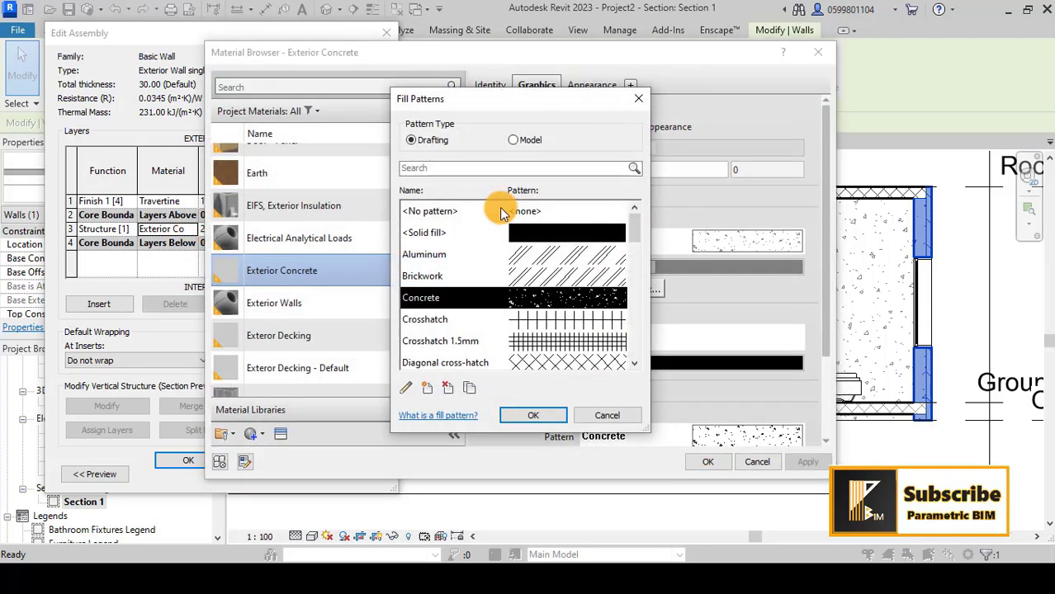
{"action": "left_click", "coordinate": [501, 211]}
{"action": "left_click", "coordinate": [548, 417]}
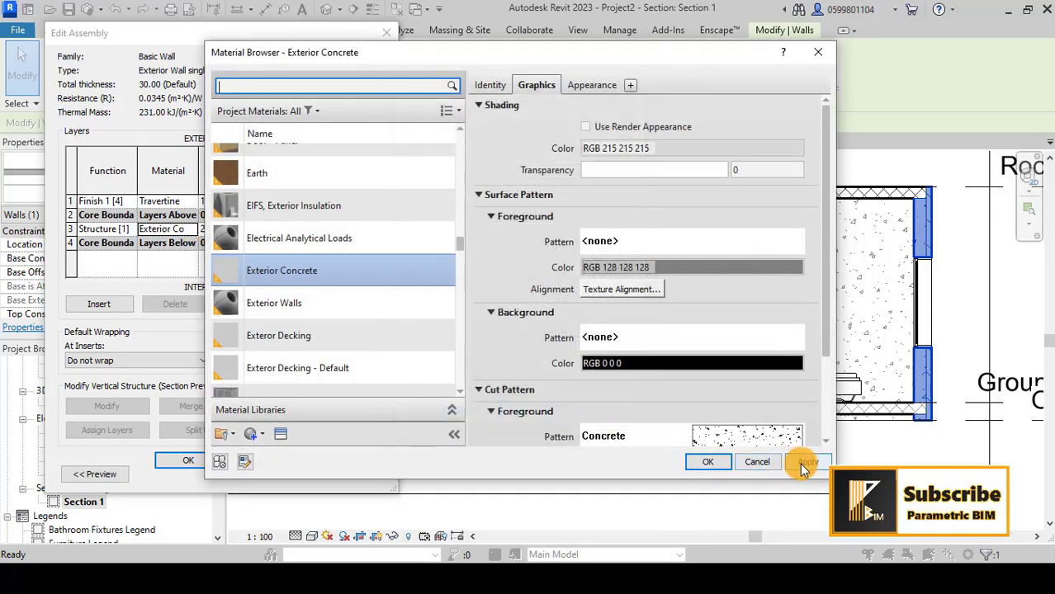
{"action": "left_click", "coordinate": [722, 461]}
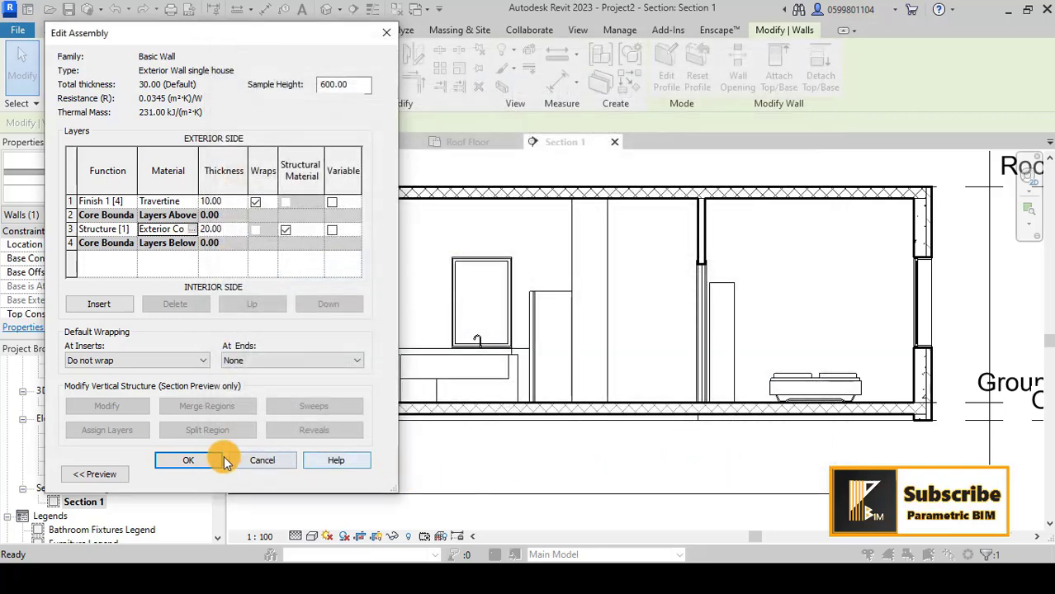
{"action": "left_click", "coordinate": [186, 458]}
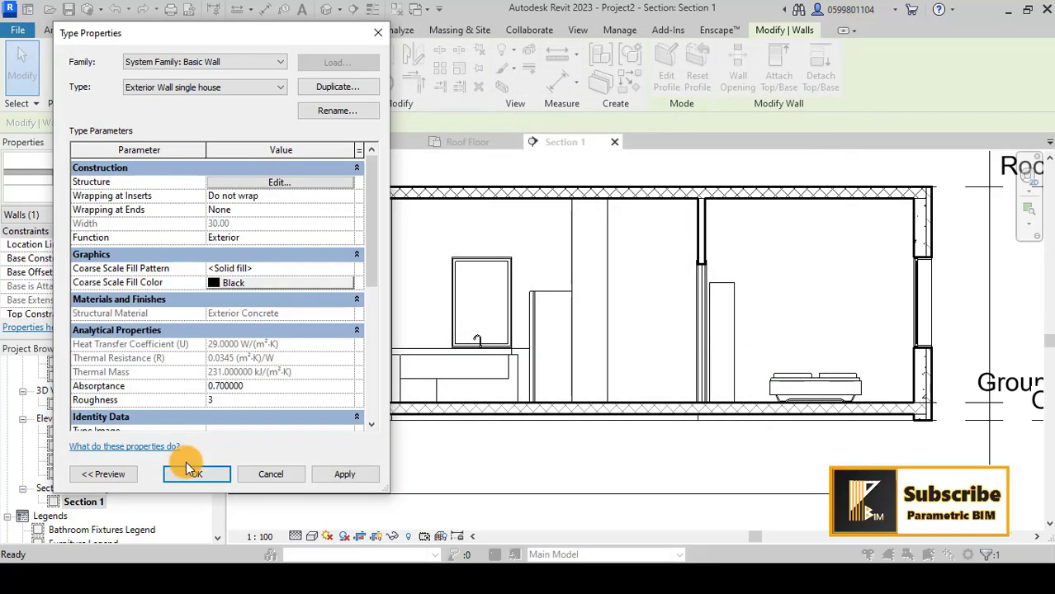
{"action": "left_click", "coordinate": [211, 468]}
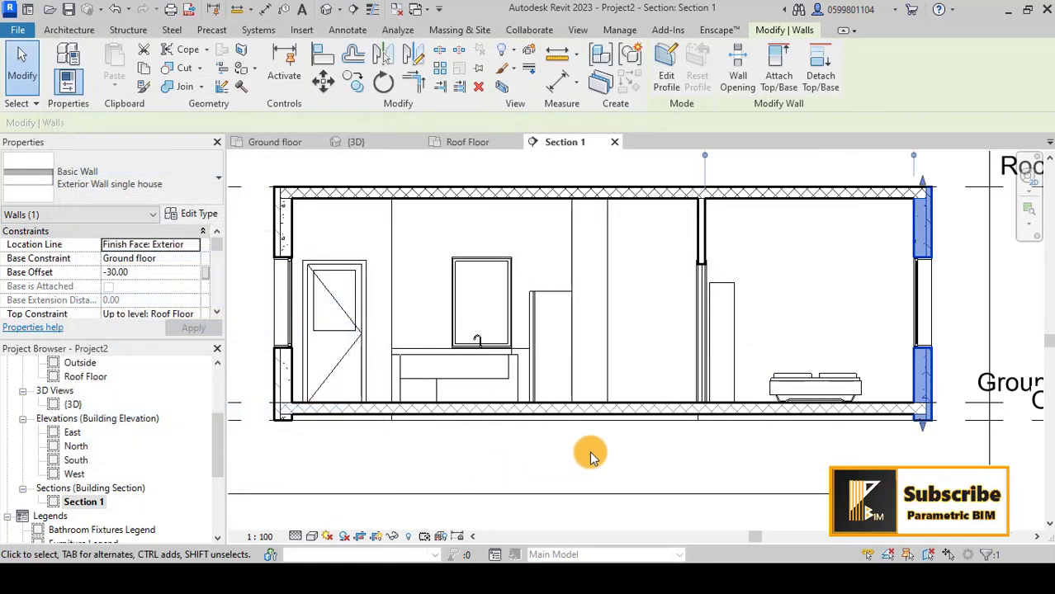
{"action": "left_click", "coordinate": [824, 319]}
{"action": "scroll", "coordinate": [979, 401], "scroll_direction": "up", "scroll_amount": 3}
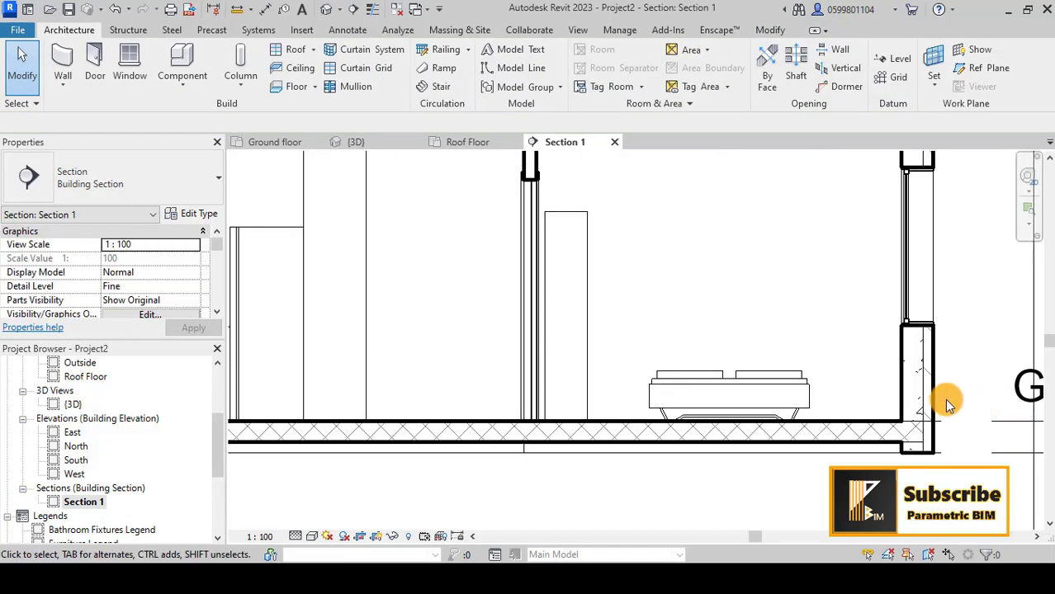
Select the roof parapet wall and open its Exterior Concrete material settings.
{"action": "middle_click_drag", "start_coordinate": [941, 383], "coordinate": [864, 420]}
{"action": "middle_click_drag", "start_coordinate": [881, 281], "coordinate": [876, 301]}
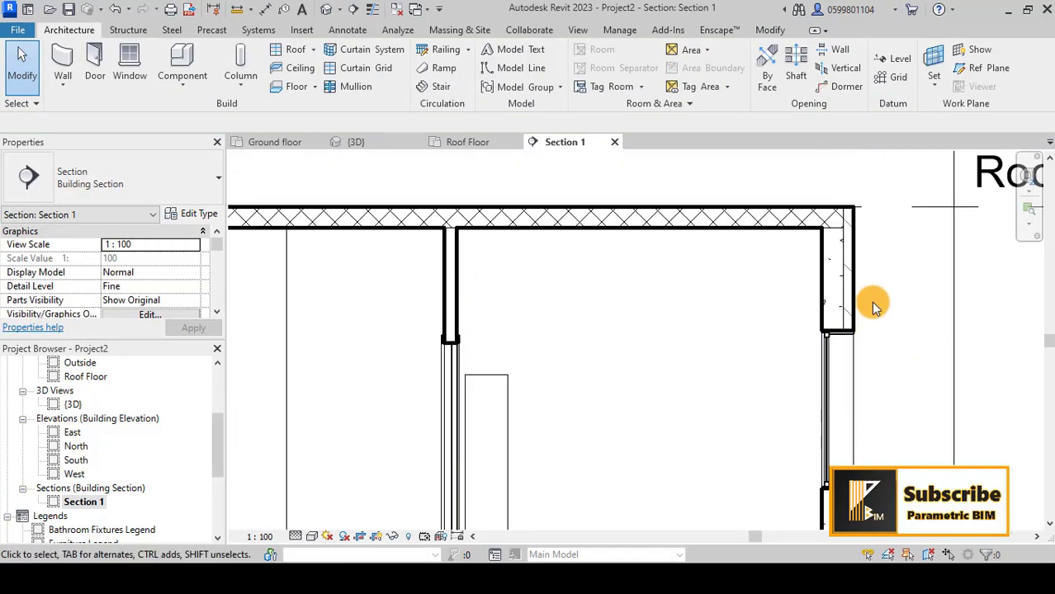
{"action": "scroll", "coordinate": [853, 265], "scroll_direction": "up", "scroll_amount": 1}
{"action": "left_click", "coordinate": [836, 277]}
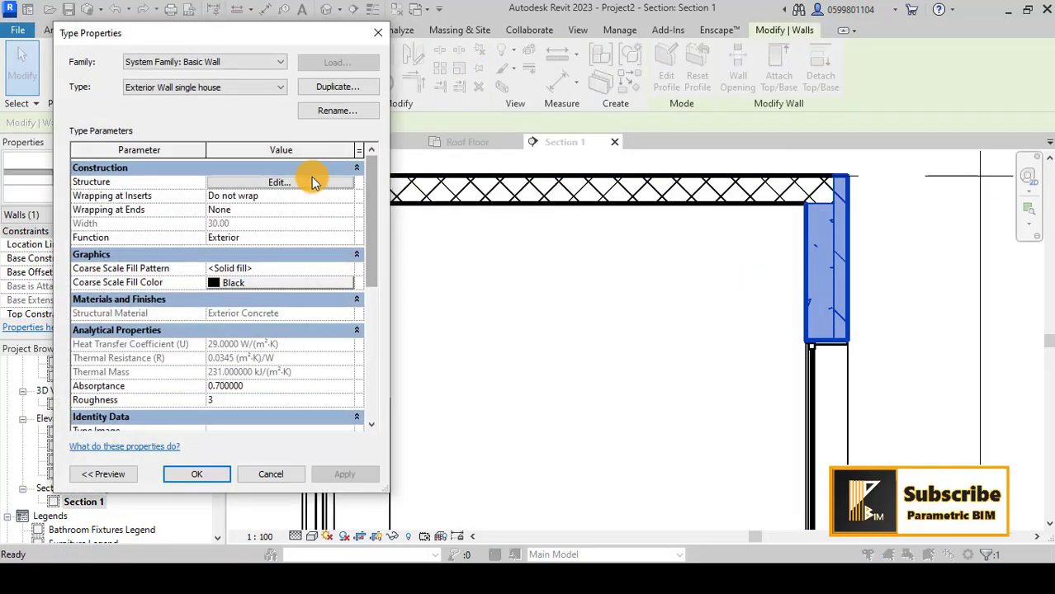
{"action": "left_click", "coordinate": [308, 178]}
{"action": "left_click", "coordinate": [183, 229]}
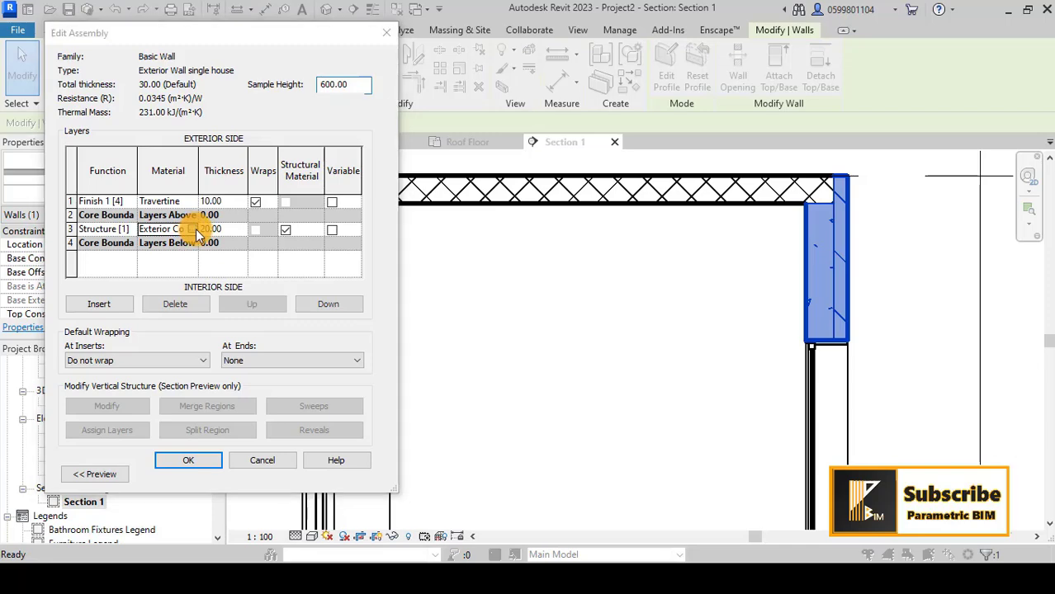
{"action": "left_click", "coordinate": [194, 231]}
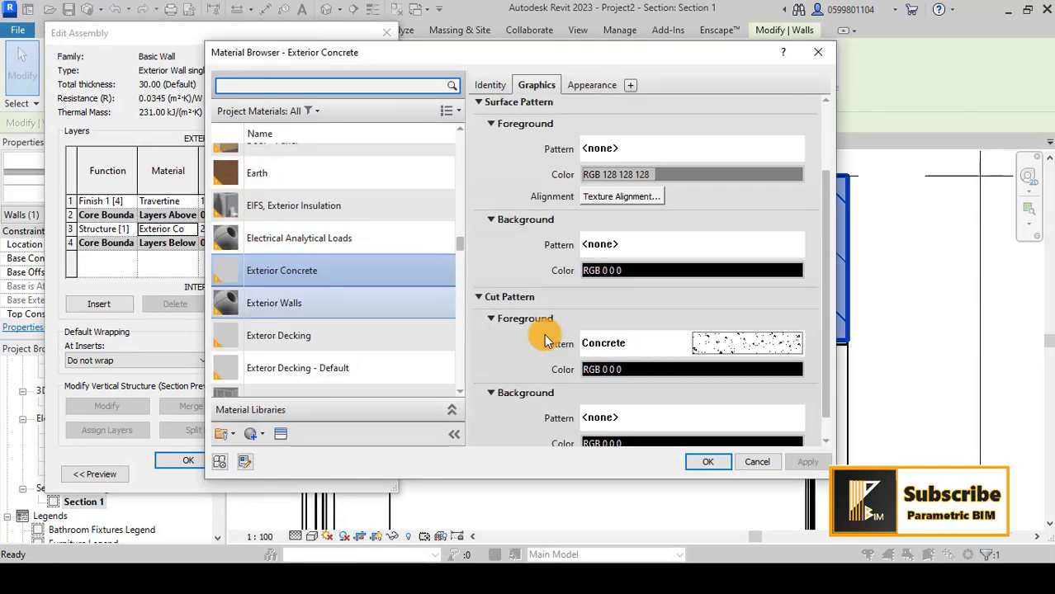
Change the Concrete fill pattern's import scale to 0.3 and confirm all dialogs.
{"action": "left_click", "coordinate": [734, 343]}
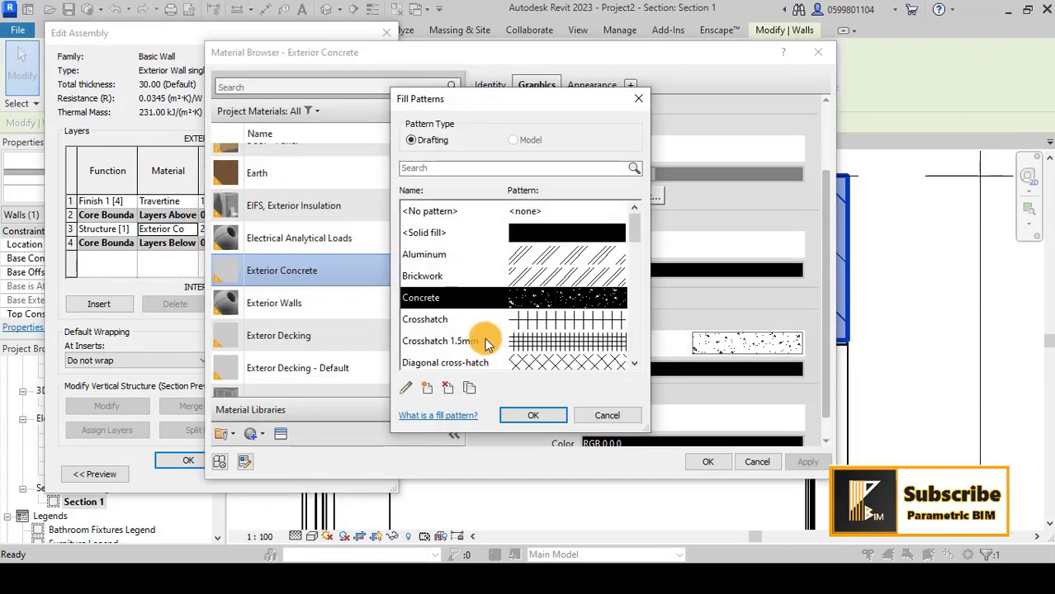
{"action": "left_click", "coordinate": [405, 385]}
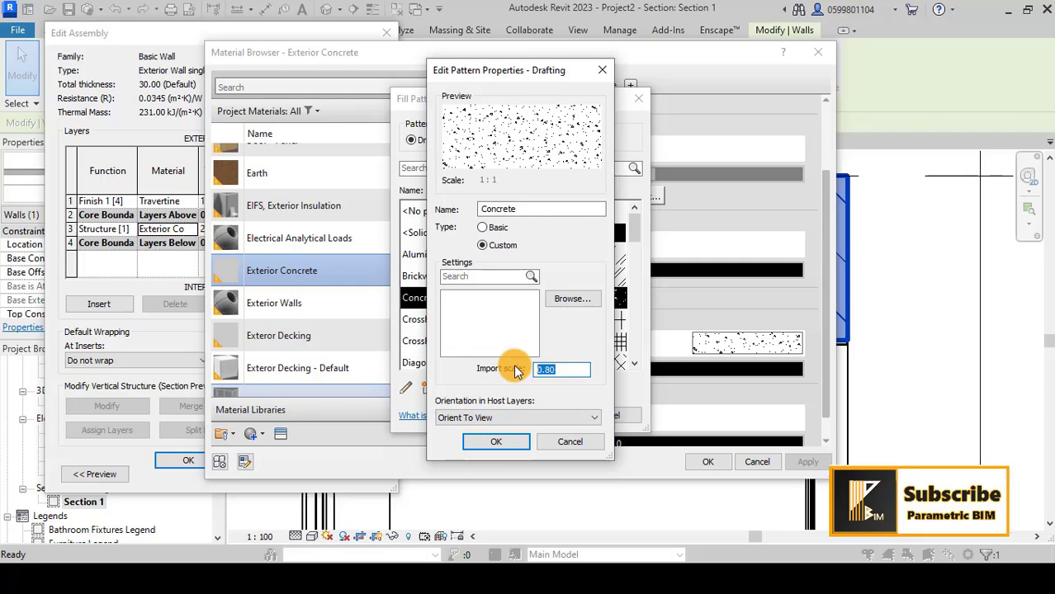
{"action": "type", "text": "0.3"}
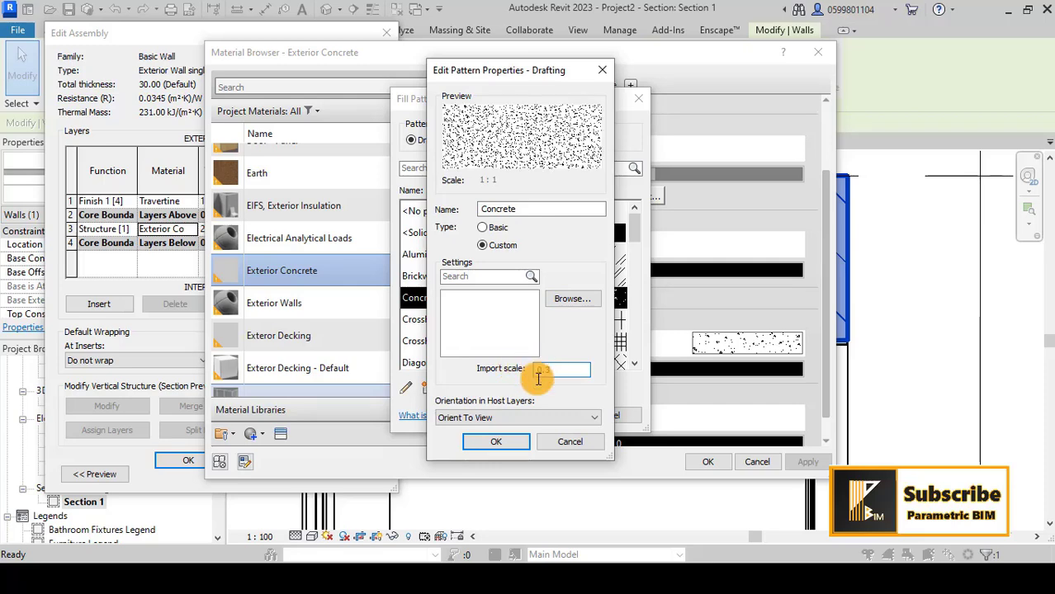
{"action": "left_click", "coordinate": [496, 442]}
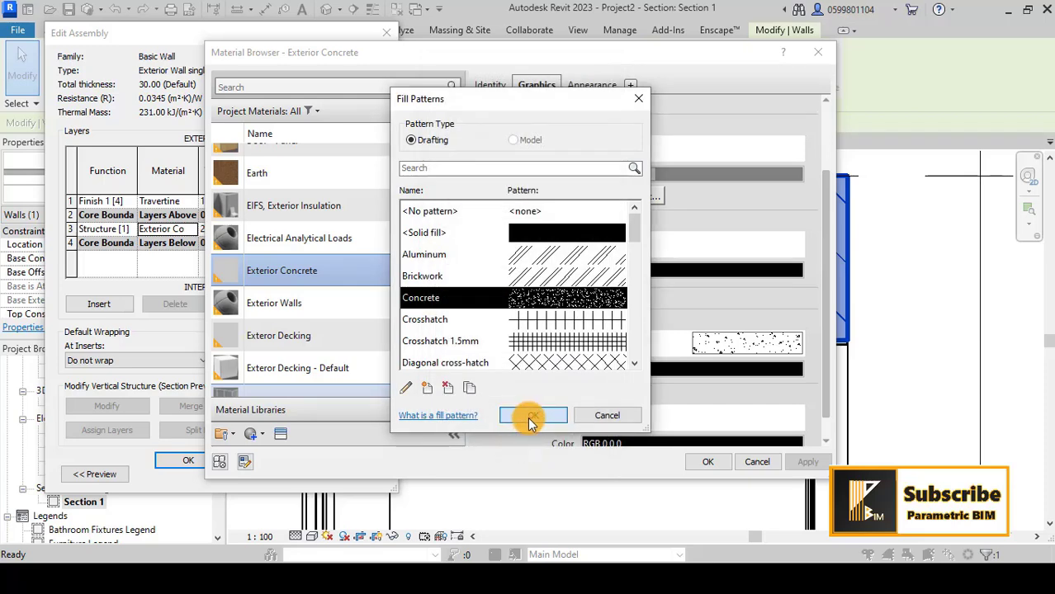
{"action": "left_click", "coordinate": [529, 415]}
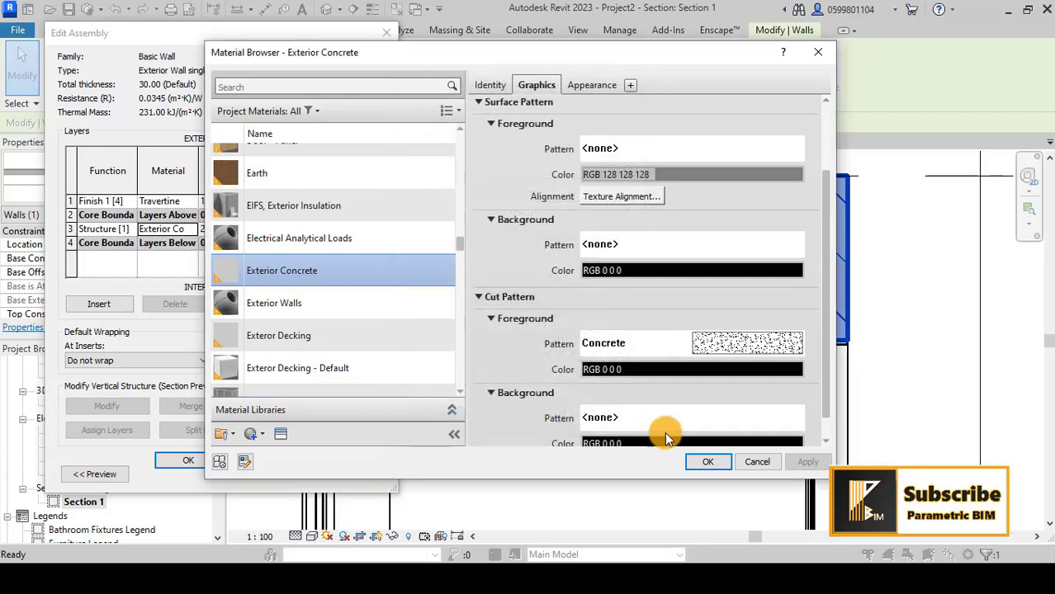
{"action": "left_click", "coordinate": [705, 461]}
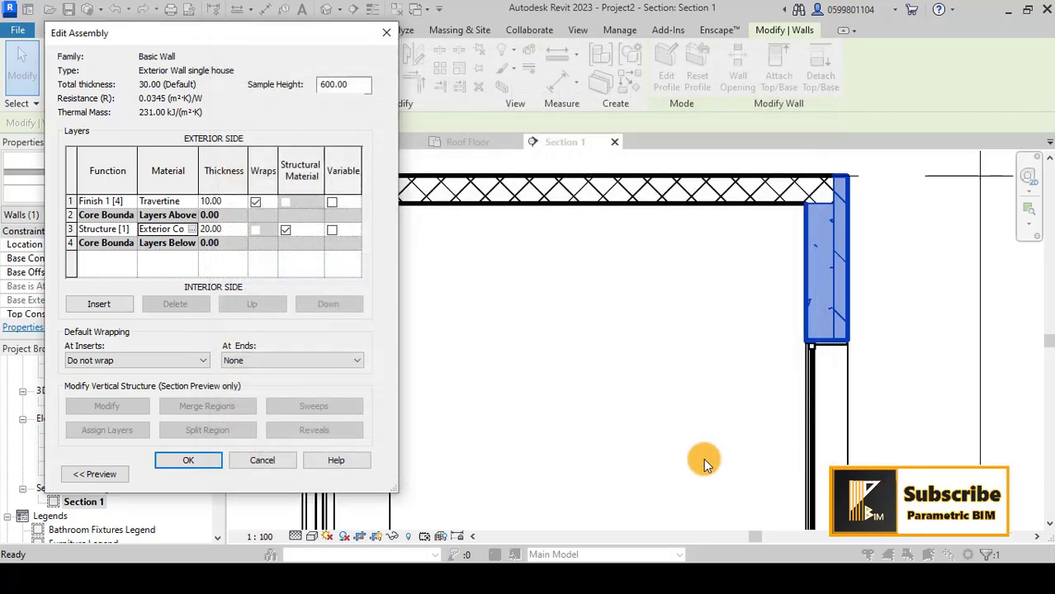
{"action": "left_click", "coordinate": [206, 463]}
{"action": "left_click", "coordinate": [202, 473]}
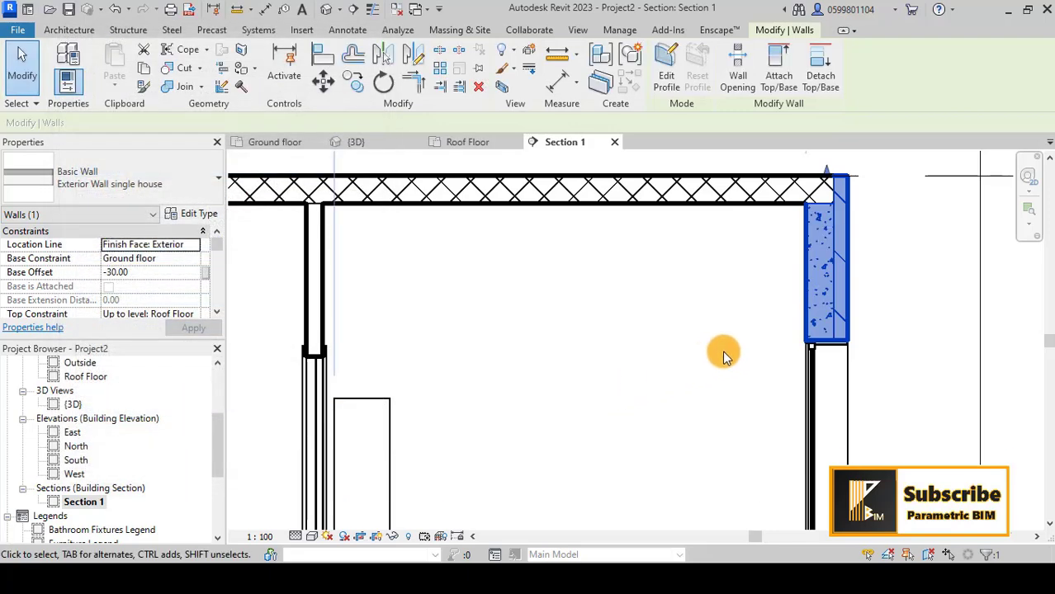
Frame the whole of Section 1, including the floor levels and the left wall with its door.
{"action": "scroll", "coordinate": [724, 355], "scroll_direction": "down", "scroll_amount": 3}
{"action": "left_click", "coordinate": [840, 354]}
{"action": "middle_click_drag", "start_coordinate": [841, 353], "coordinate": [863, 290]}
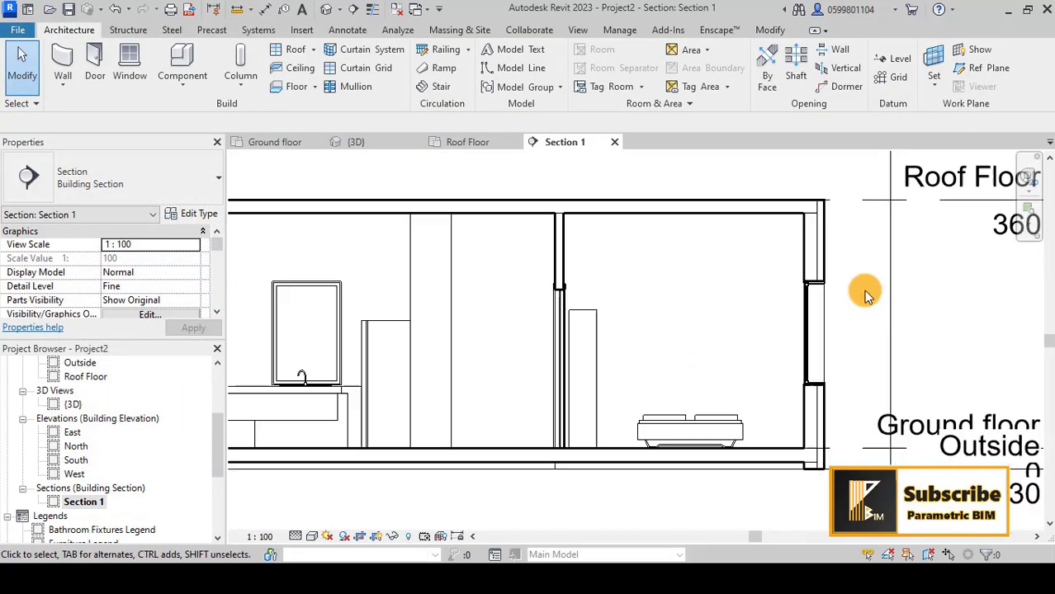
{"action": "scroll", "coordinate": [812, 330], "scroll_direction": "down", "scroll_amount": 3}
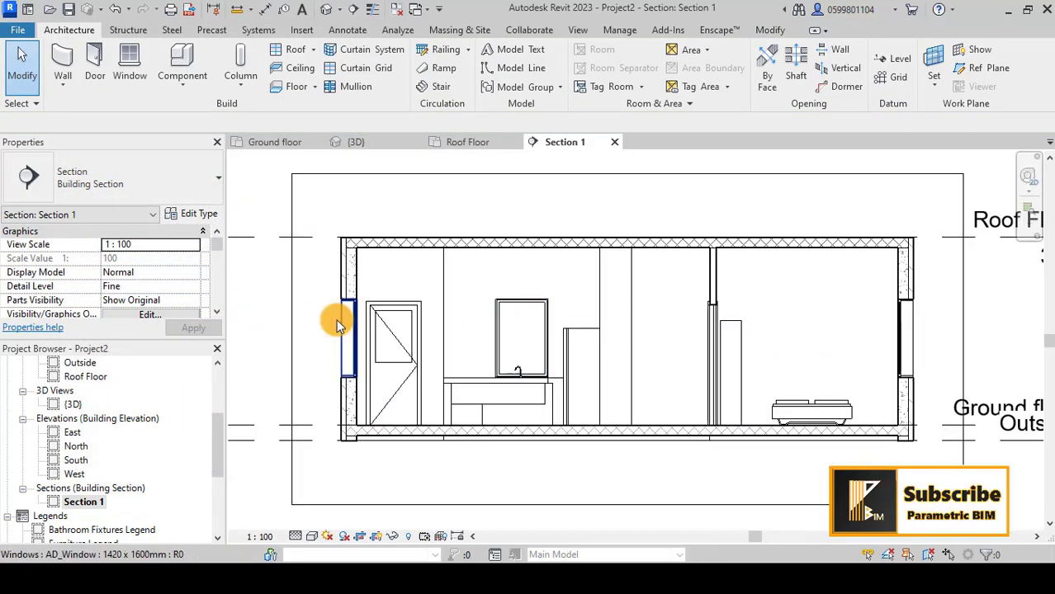
{"action": "scroll", "coordinate": [336, 323], "scroll_direction": "up", "scroll_amount": 3}
{"action": "middle_click_drag", "start_coordinate": [369, 245], "coordinate": [415, 290]}
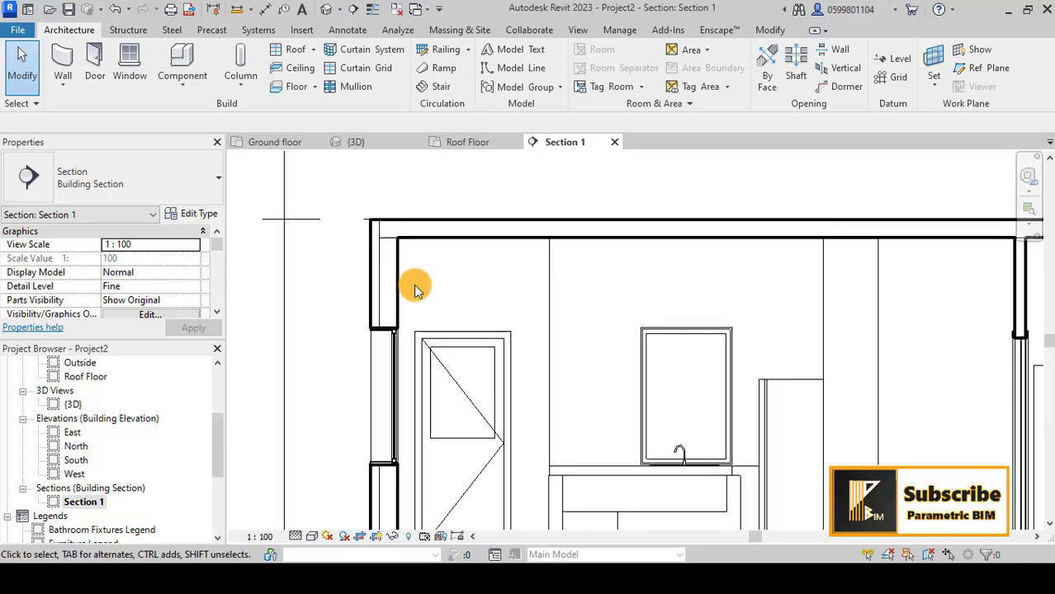
{"action": "scroll", "coordinate": [423, 285], "scroll_direction": "down", "scroll_amount": 2}
{"action": "scroll", "coordinate": [423, 285], "scroll_direction": "down", "scroll_amount": 2}
{"action": "middle_click_drag", "start_coordinate": [737, 309], "coordinate": [607, 337]}
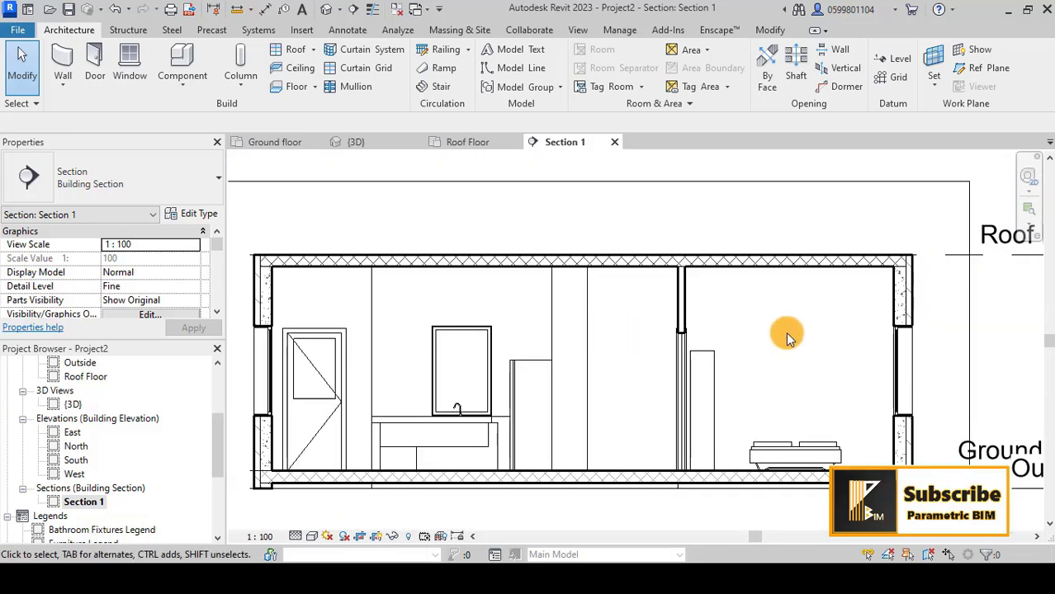
Select the exterior wall at the roof edge in Section 1.
{"action": "left_click", "coordinate": [912, 289]}
{"action": "scroll", "coordinate": [908, 253], "scroll_direction": "up", "scroll_amount": 3}
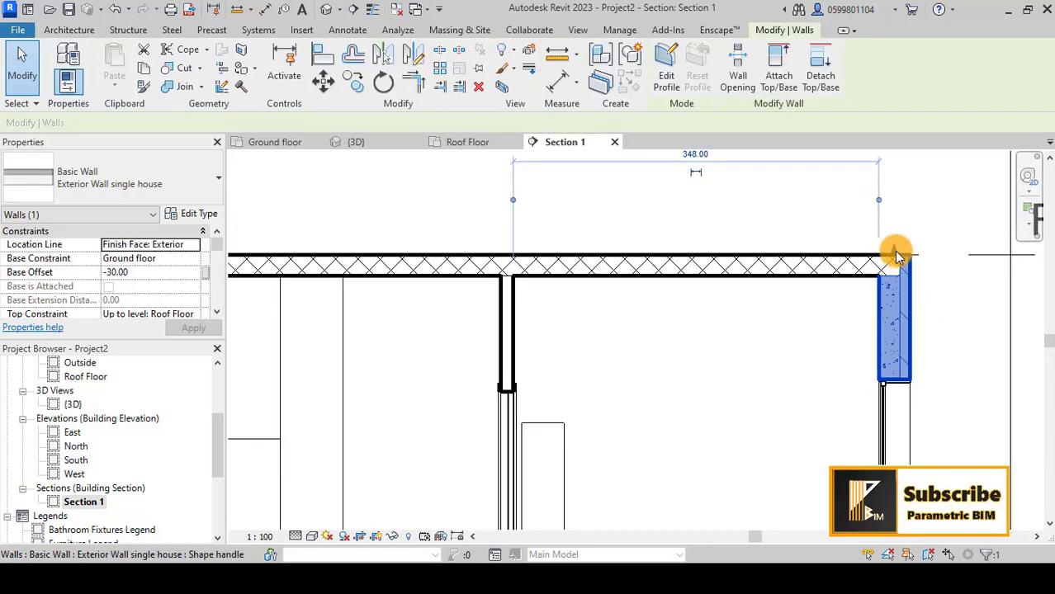
{"action": "middle_click_drag", "start_coordinate": [900, 183], "coordinate": [890, 229]}
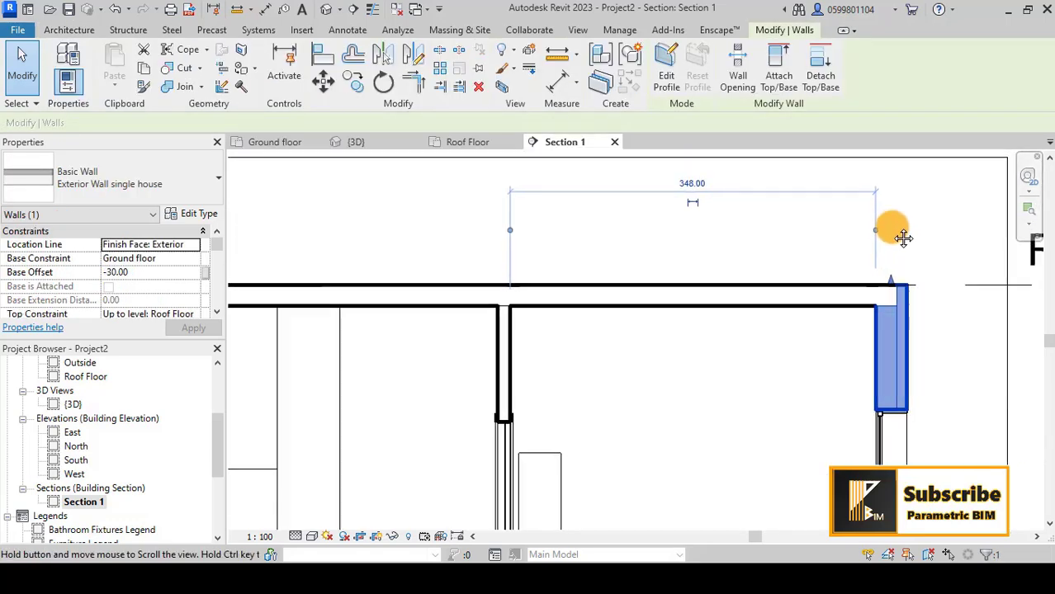
{"action": "key", "text": "Escape"}
{"action": "scroll", "coordinate": [866, 314], "scroll_direction": "down", "scroll_amount": 2}
{"action": "left_click", "coordinate": [854, 341]}
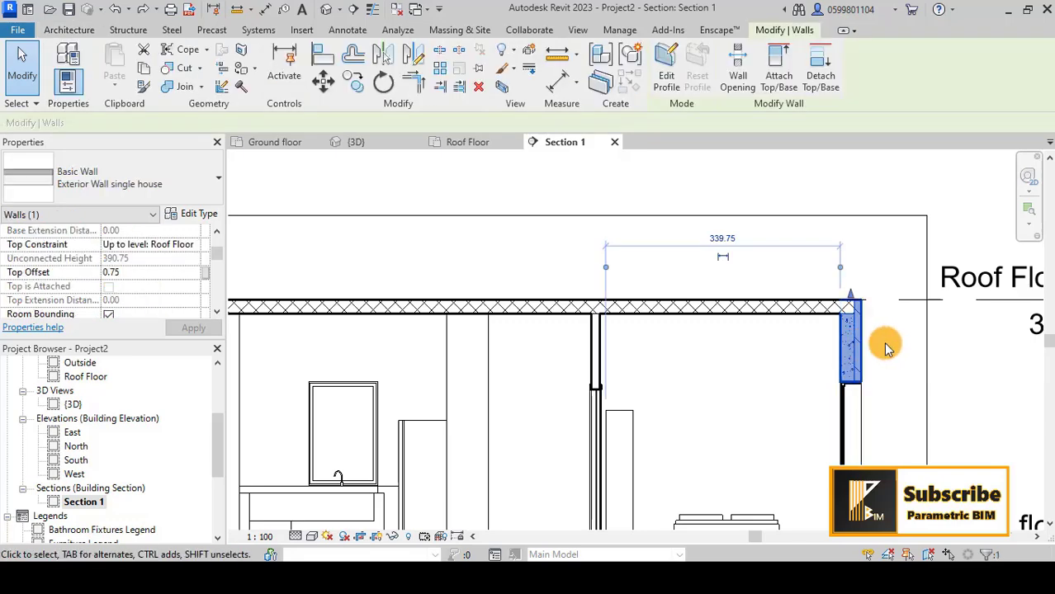
{"action": "scroll", "coordinate": [867, 344], "scroll_direction": "up", "scroll_amount": 3}
Raise the wall top above the roof by setting its Top Offset to 45.
{"action": "left_click_drag", "start_coordinate": [788, 307], "coordinate": [791, 245]}
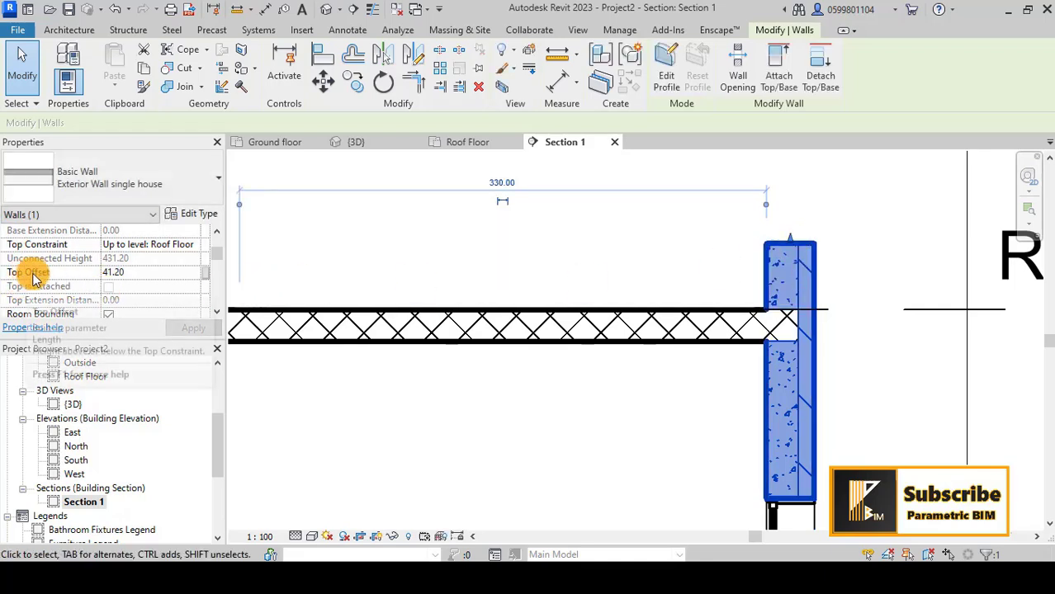
{"action": "left_click", "coordinate": [120, 272]}
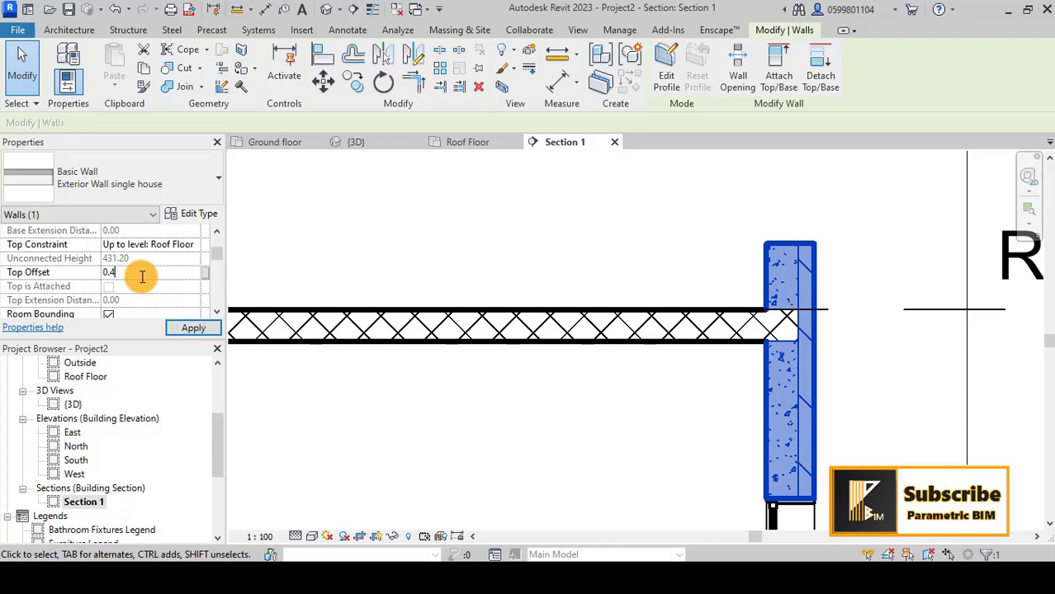
{"action": "left_click", "coordinate": [183, 327]}
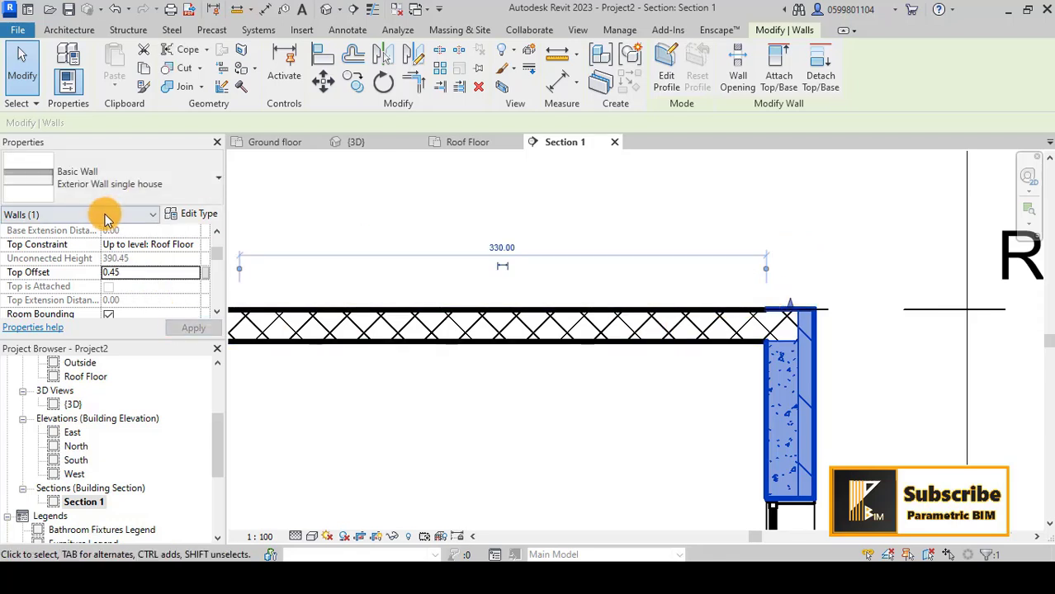
{"action": "left_click", "coordinate": [135, 275]}
{"action": "type", "text": "45"}
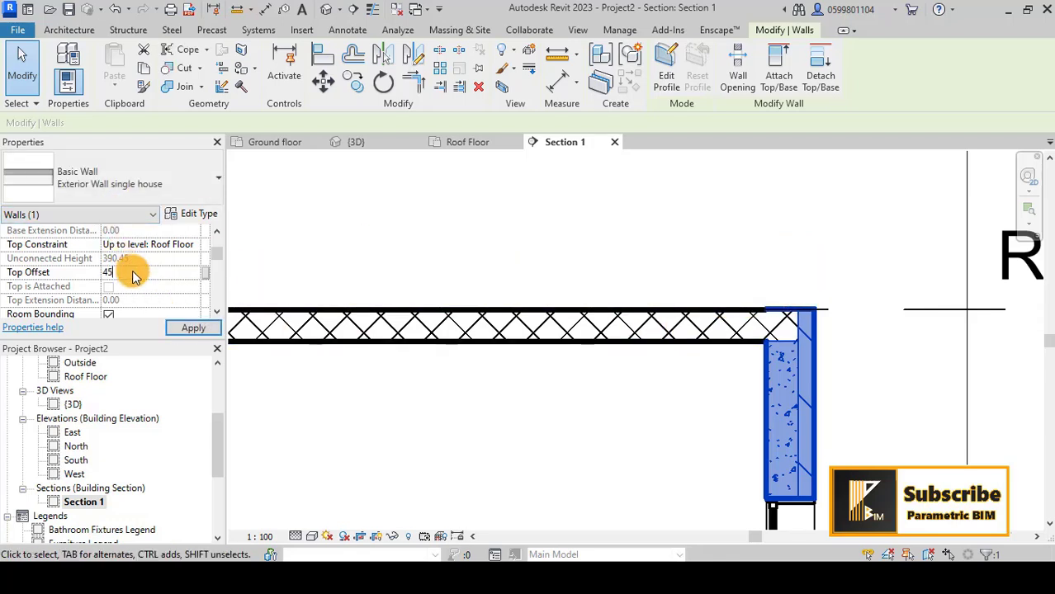
{"action": "left_click", "coordinate": [184, 326]}
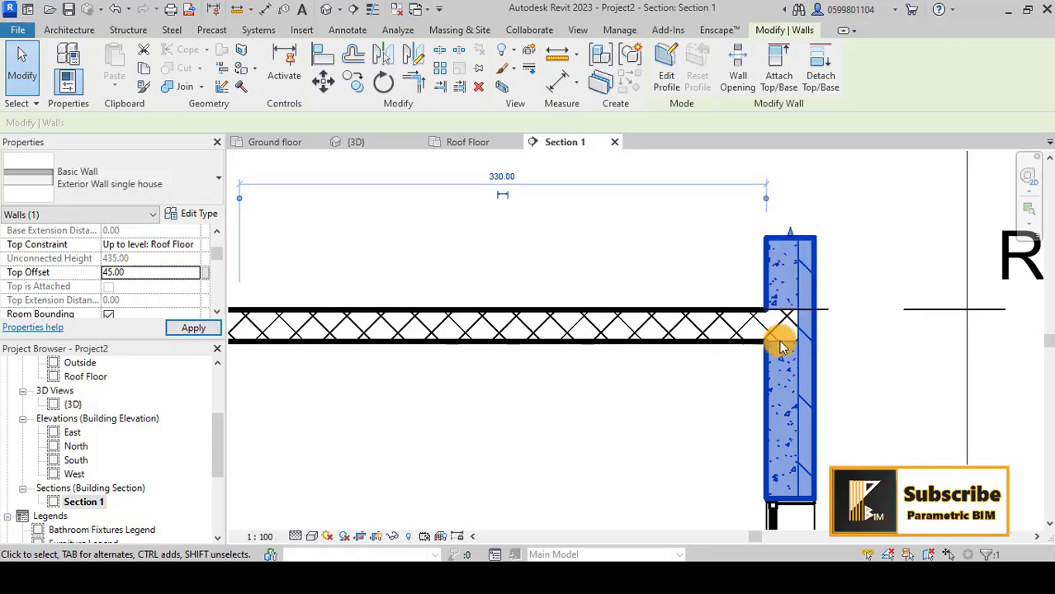
{"action": "scroll", "coordinate": [908, 269], "scroll_direction": "down", "scroll_amount": 4}
{"action": "left_click", "coordinate": [907, 264]}
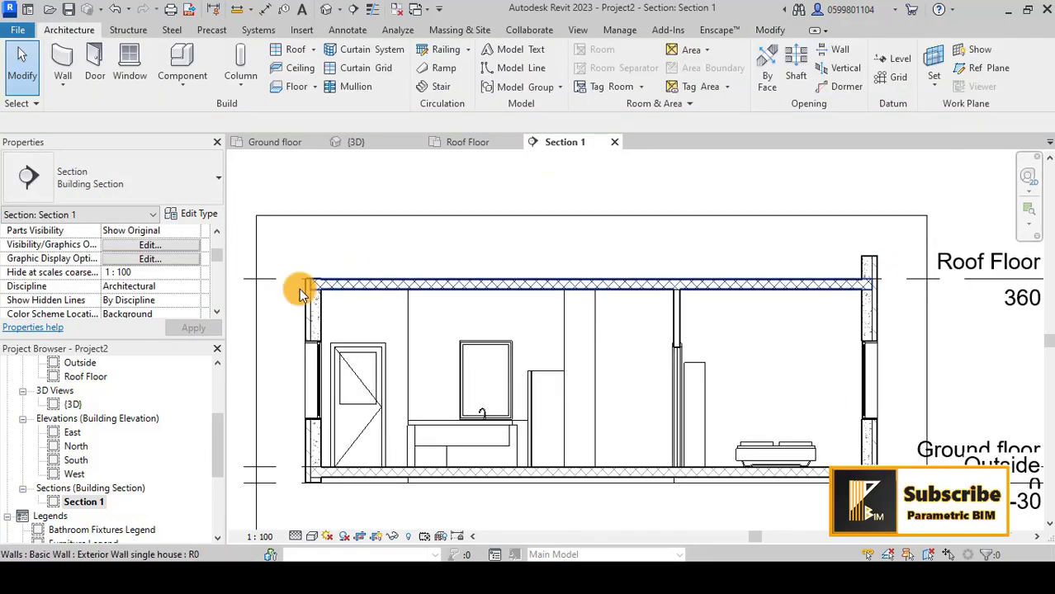
In the {3D} view, align the front wall's top to the right wall's raised top.
{"action": "left_click", "coordinate": [327, 10]}
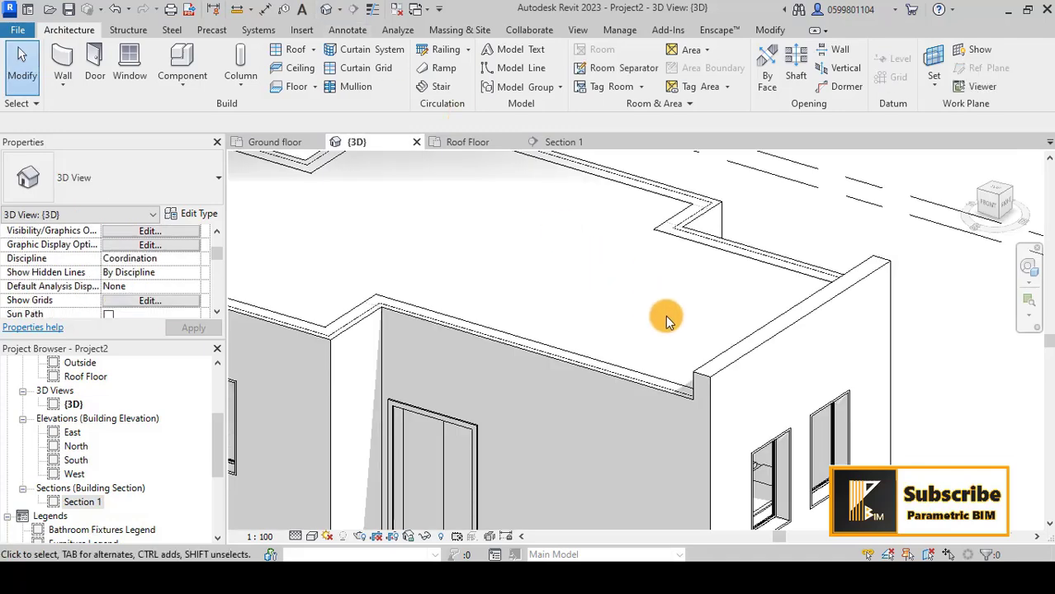
{"action": "scroll", "coordinate": [667, 317], "scroll_direction": "down", "scroll_amount": 3}
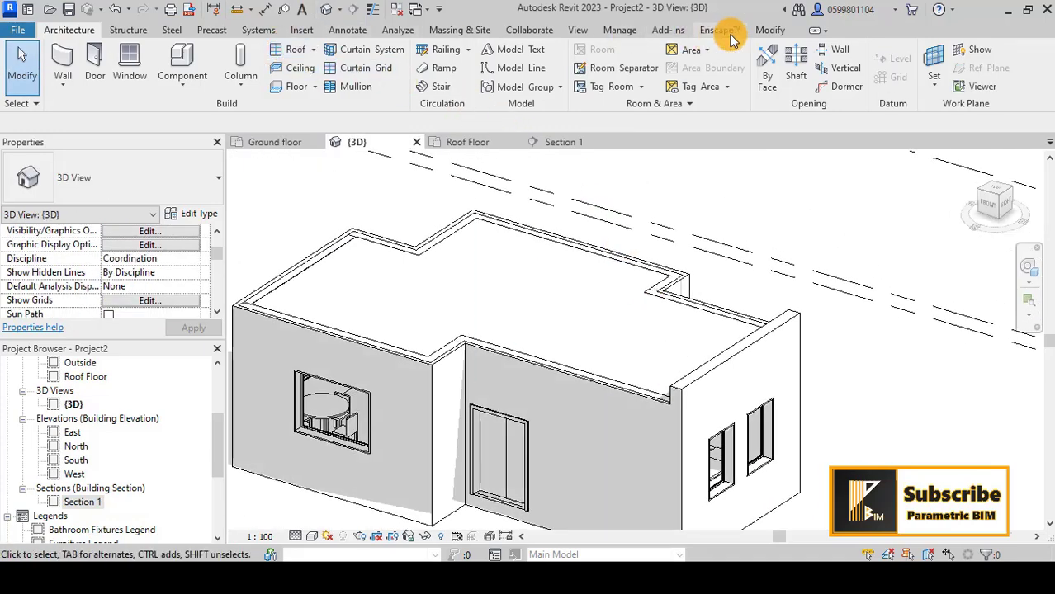
{"action": "left_click", "coordinate": [769, 29]}
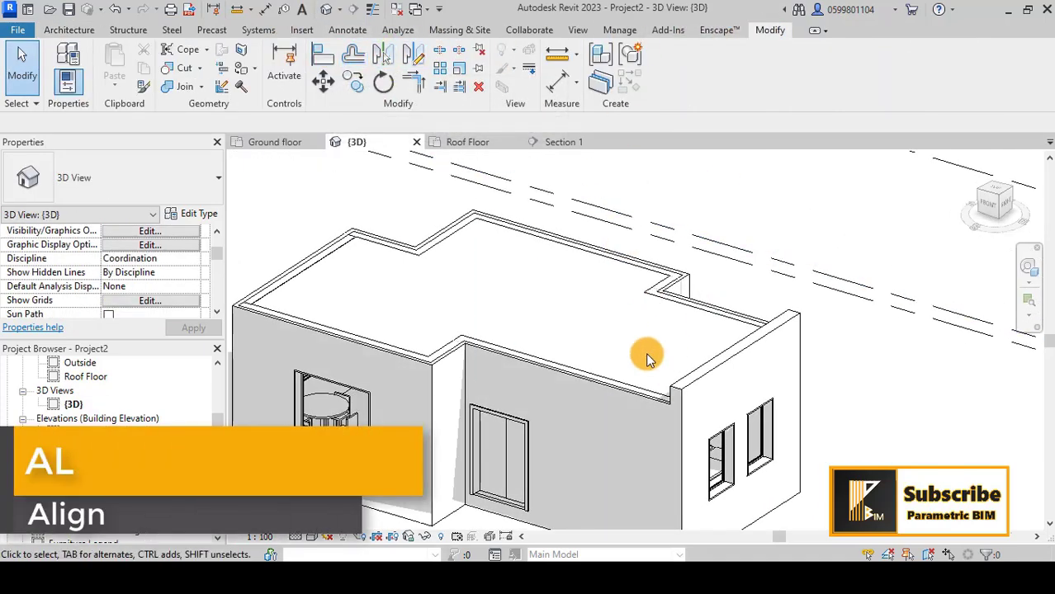
{"action": "left_click", "coordinate": [621, 388]}
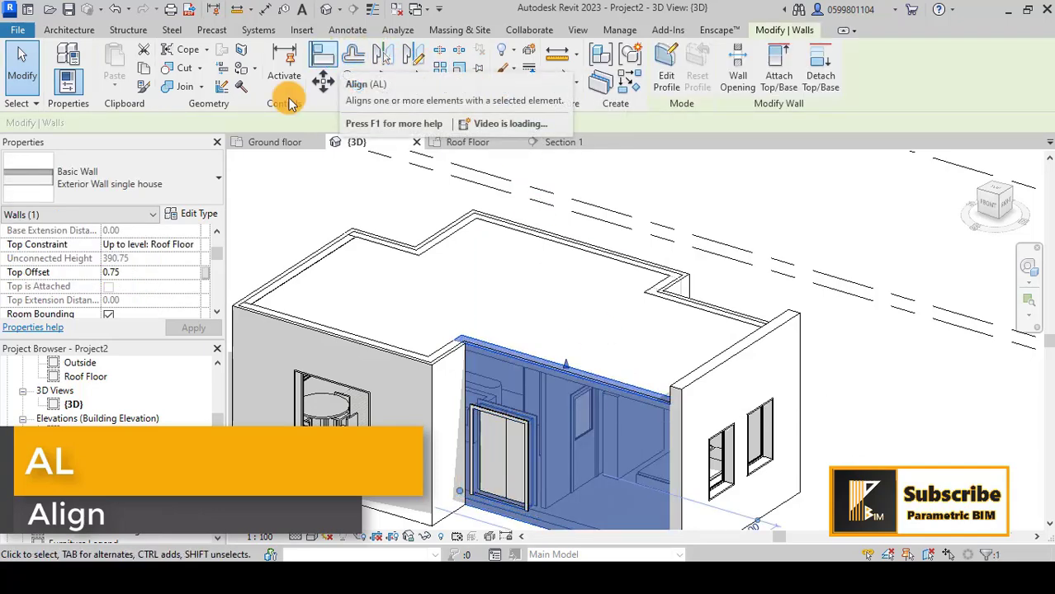
{"action": "left_click", "coordinate": [323, 80]}
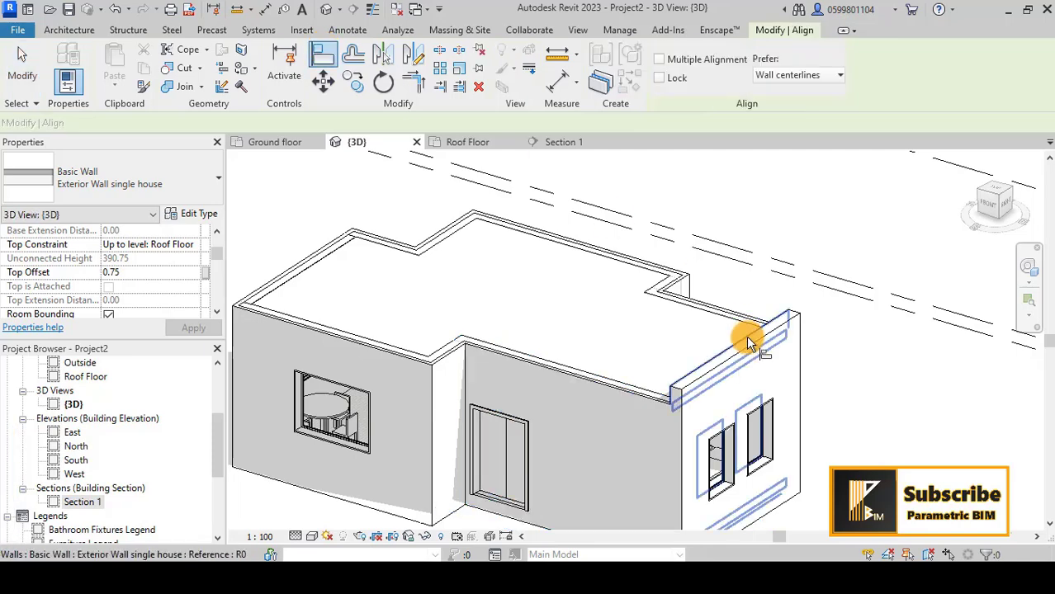
{"action": "left_click", "coordinate": [746, 335]}
{"action": "left_click", "coordinate": [632, 395]}
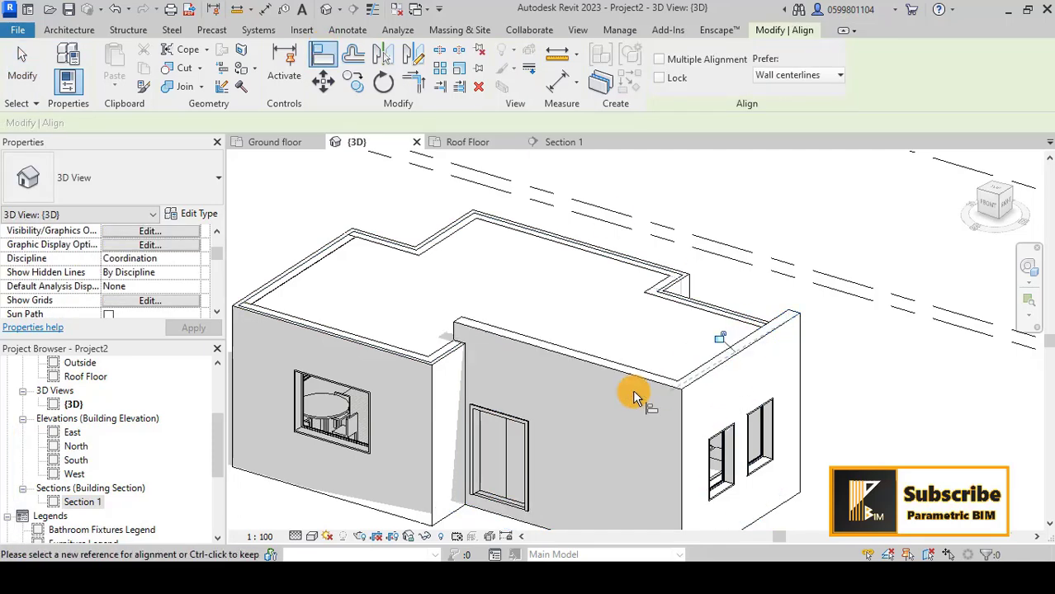
Restart Align using the raised wall top as reference and align another wall to it.
{"action": "left_click", "coordinate": [488, 330]}
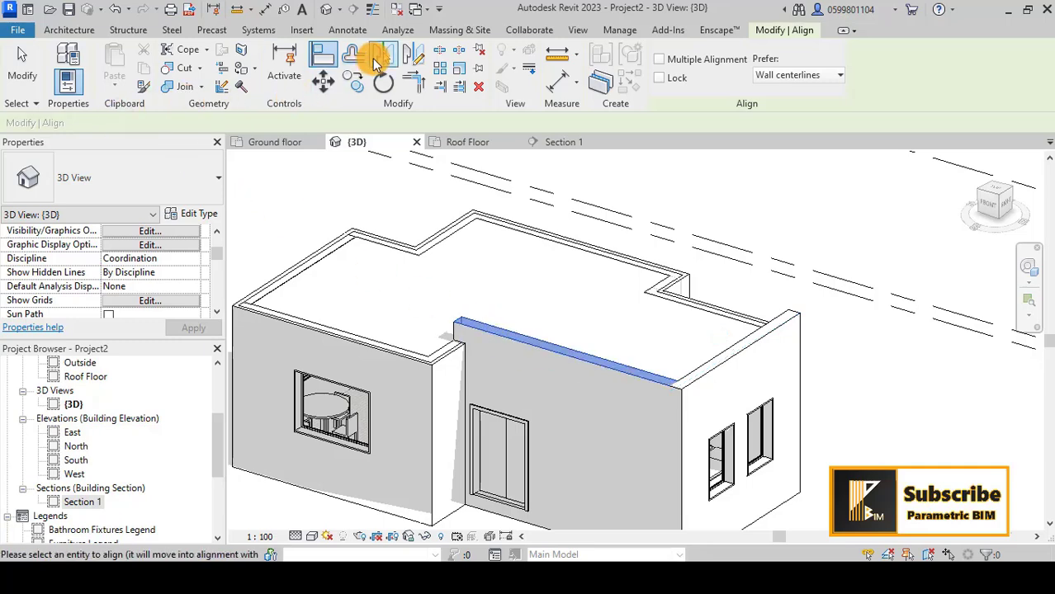
{"action": "key", "text": "Escape"}
{"action": "key", "text": "Escape"}
{"action": "left_click", "coordinate": [322, 55]}
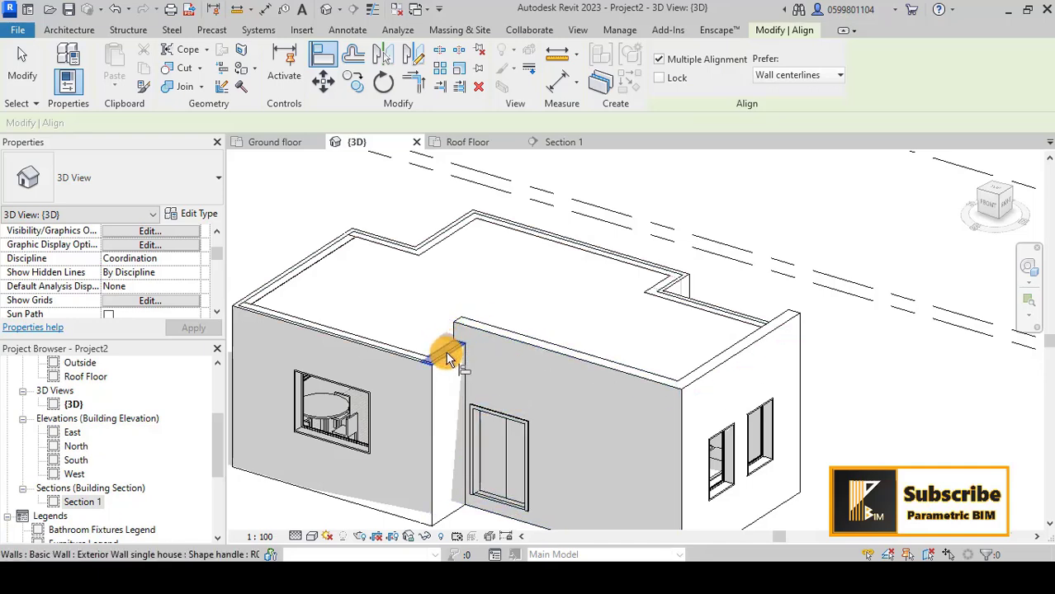
{"action": "left_click", "coordinate": [323, 52]}
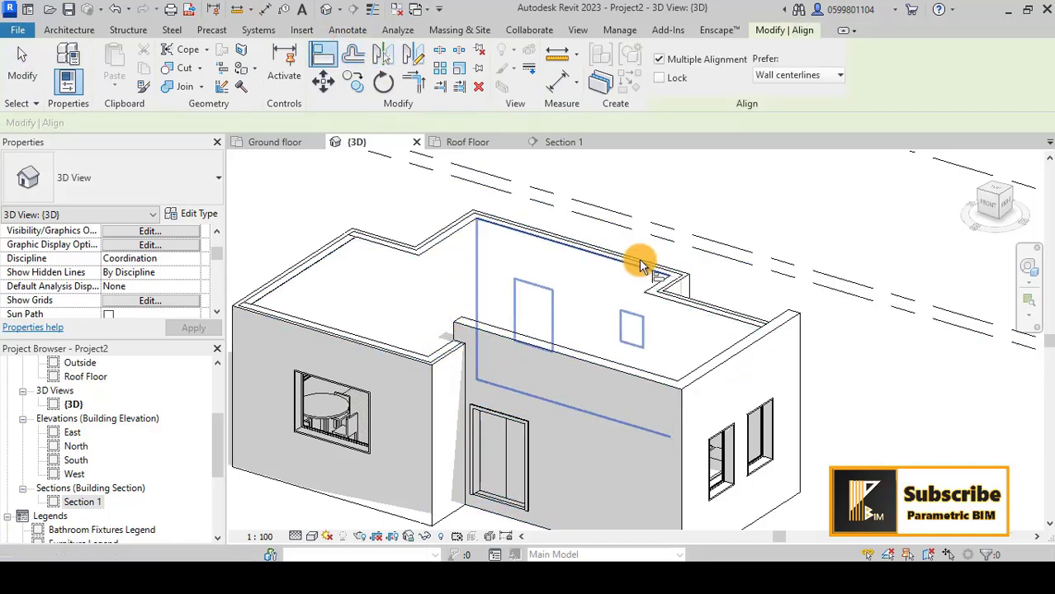
{"action": "scroll", "coordinate": [468, 337], "scroll_direction": "up", "scroll_amount": 3}
{"action": "left_click", "coordinate": [468, 318]}
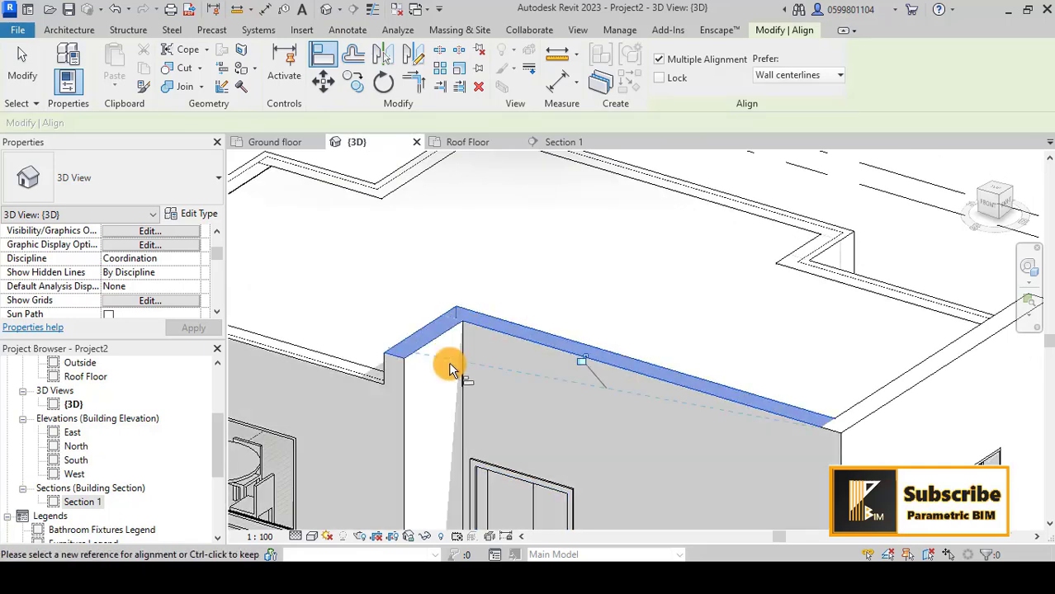
{"action": "scroll", "coordinate": [353, 278], "scroll_direction": "down", "scroll_amount": 3}
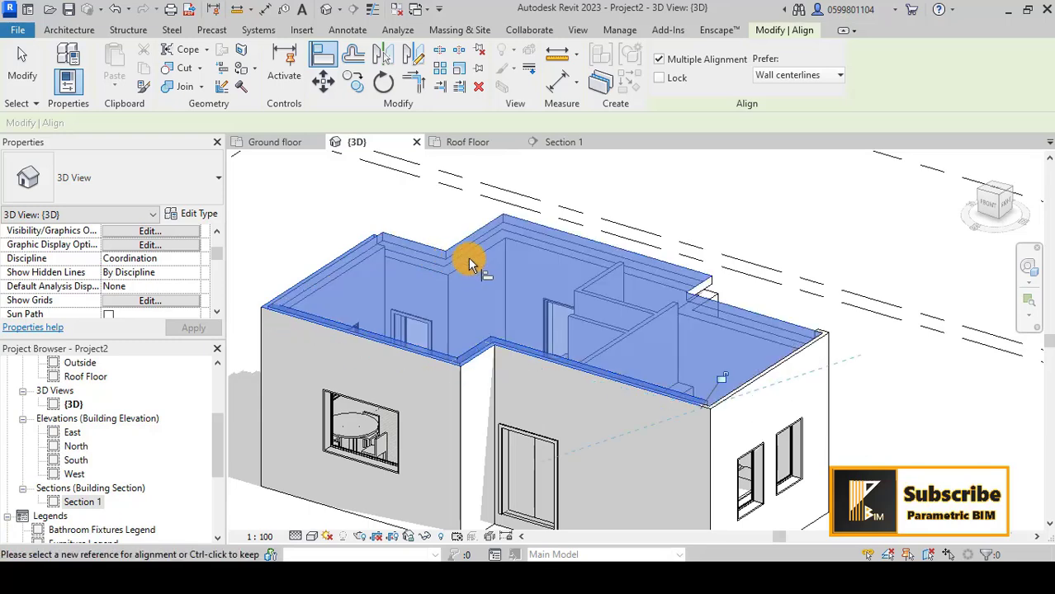
{"action": "left_click", "coordinate": [453, 284]}
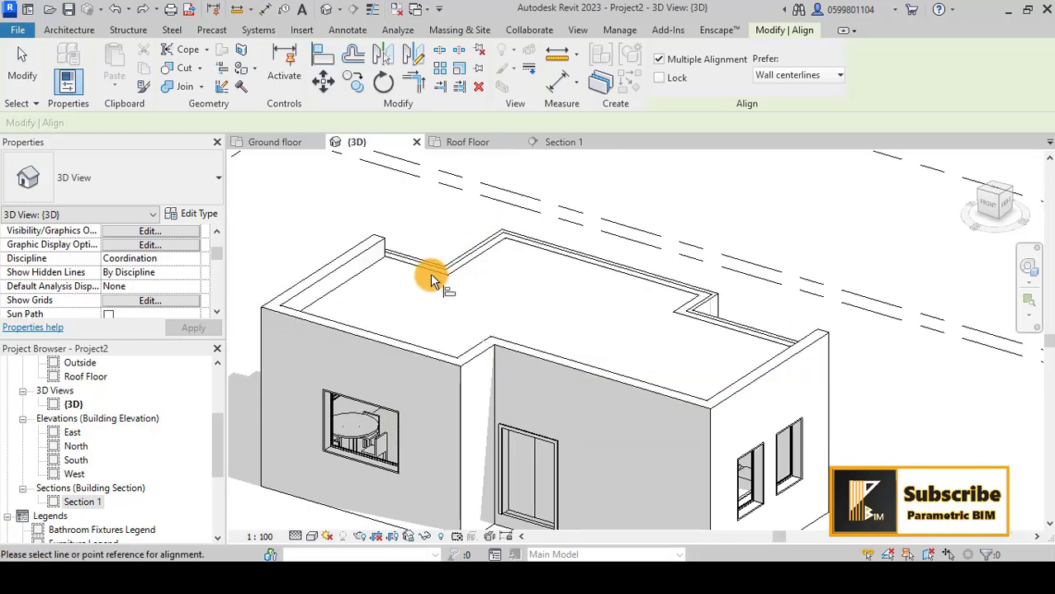
Align the back wall tops and corner segment to the left wall's parapet top.
{"action": "left_click", "coordinate": [371, 246]}
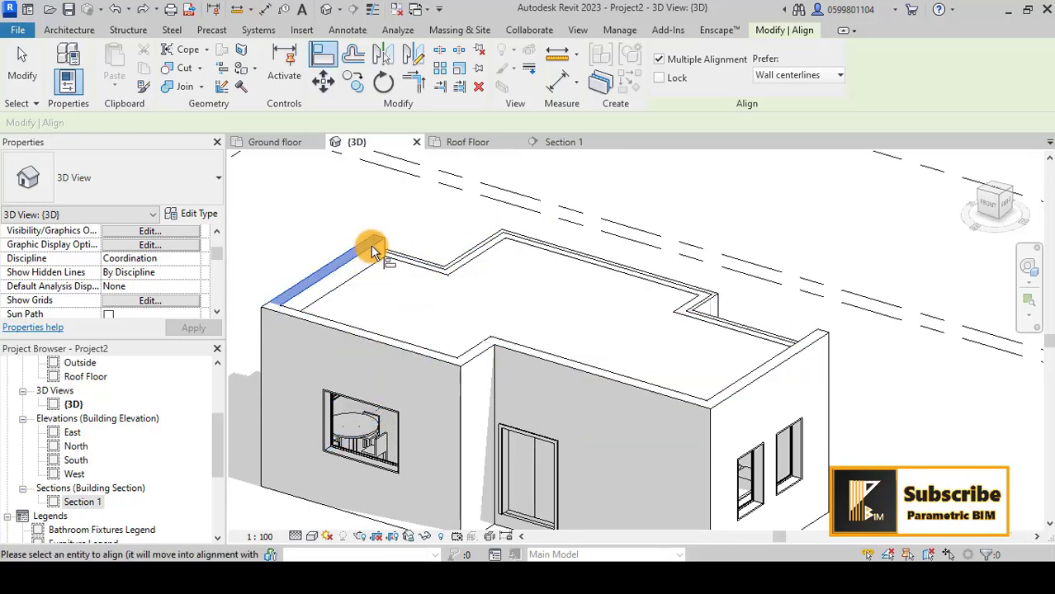
{"action": "left_click", "coordinate": [420, 261]}
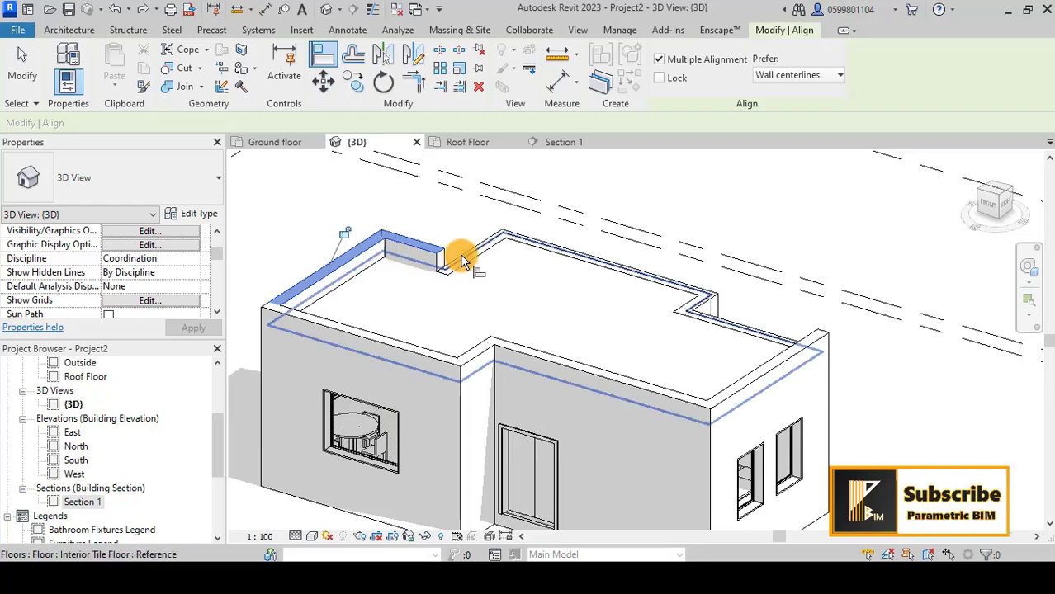
{"action": "left_click", "coordinate": [525, 242]}
{"action": "scroll", "coordinate": [710, 302], "scroll_direction": "up", "scroll_amount": 3}
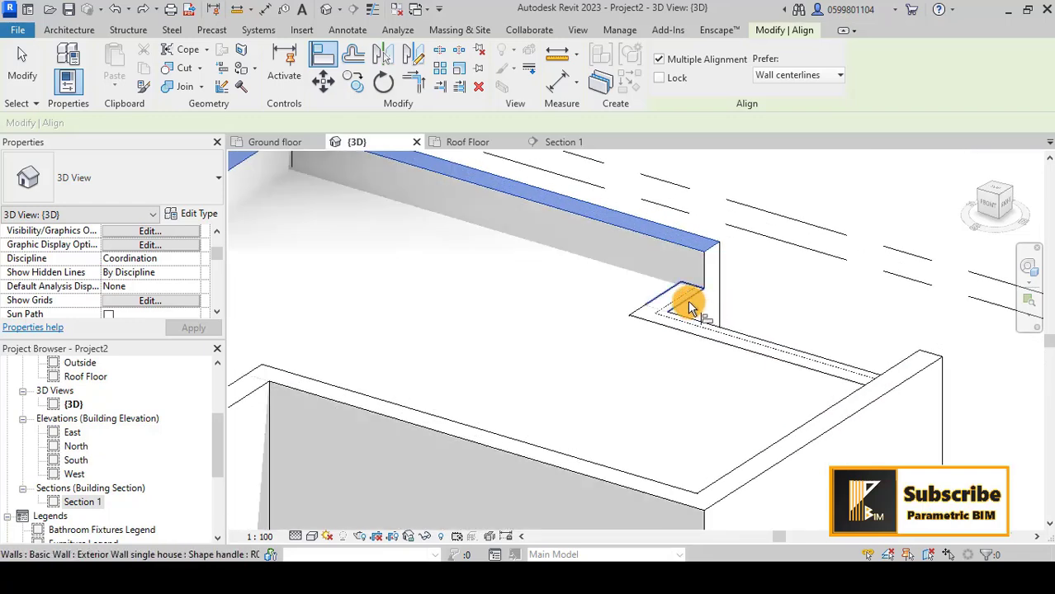
{"action": "left_click", "coordinate": [689, 304]}
{"action": "middle_click_drag", "start_coordinate": [707, 321], "coordinate": [615, 306]}
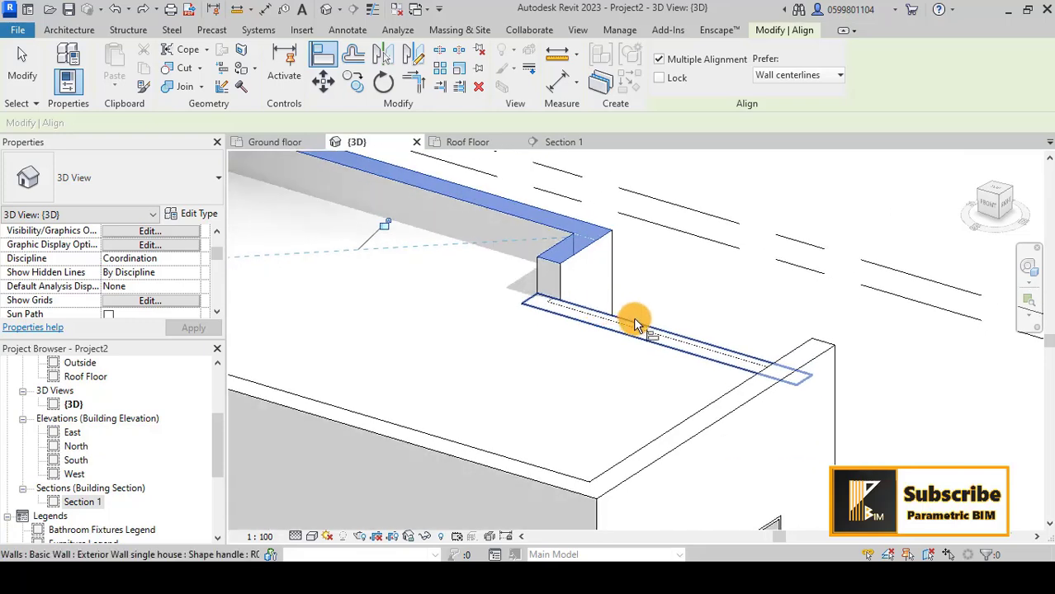
{"action": "left_click", "coordinate": [636, 322]}
{"action": "scroll", "coordinate": [683, 321], "scroll_direction": "down", "scroll_amount": 5}
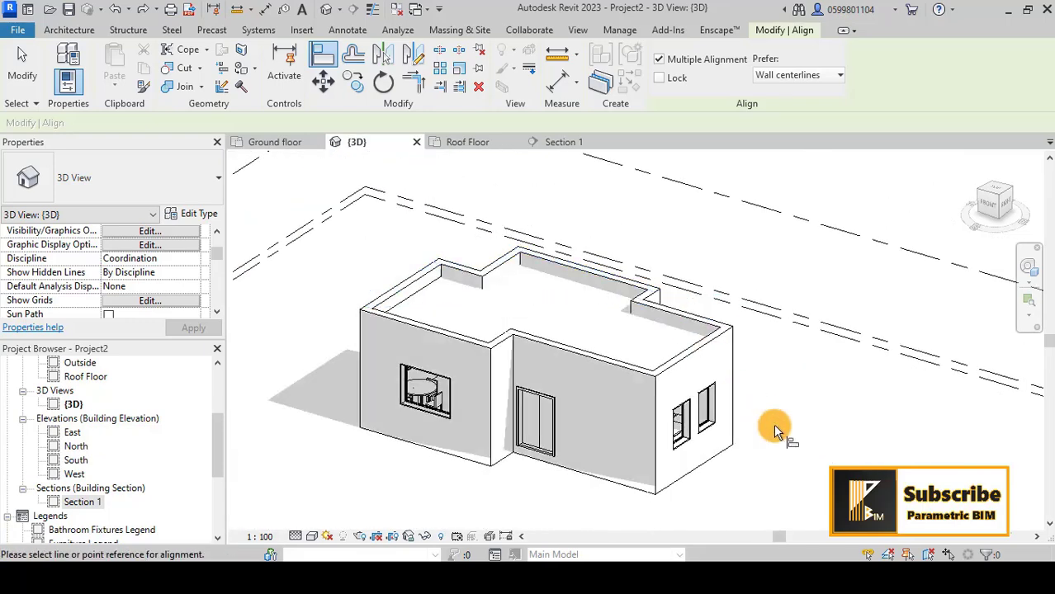
{"action": "key", "text": "Escape"}
Open the Section 1 view and pan it into position.
{"action": "double_click", "coordinate": [83, 502]}
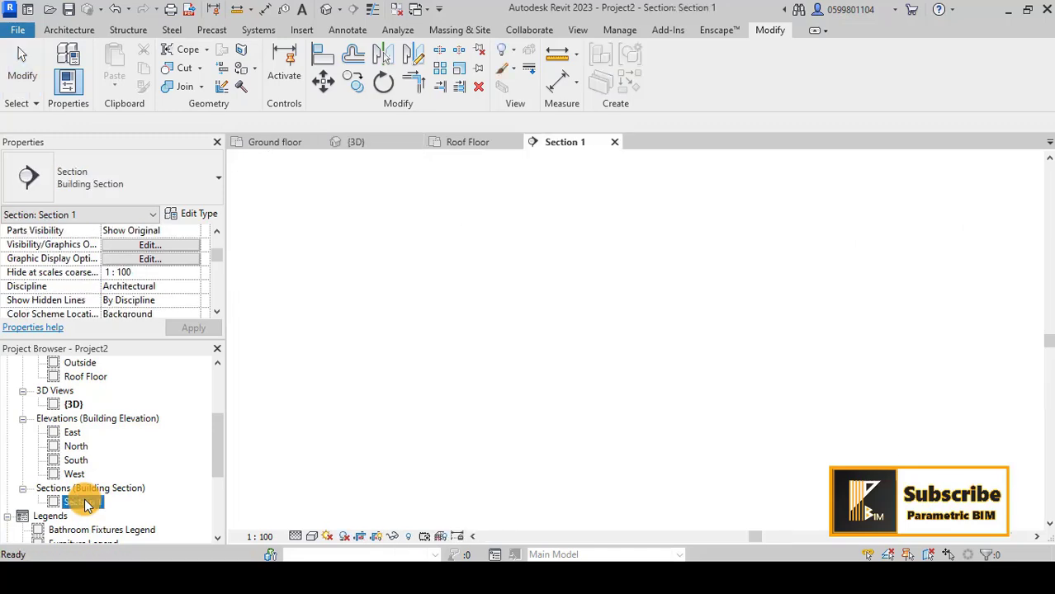
{"action": "mouse_move", "coordinate": [655, 426]}
{"action": "middle_mouse_down"}
{"action": "mouse_move", "coordinate": [809, 380]}
{"action": "mouse_move", "coordinate": [847, 382]}
{"action": "mouse_move", "coordinate": [812, 382]}
{"action": "mouse_move", "coordinate": [822, 370]}
{"action": "middle_mouse_up"}
{"action": "scroll", "coordinate": [127, 296], "scroll_direction": "down", "scroll_amount": 5}
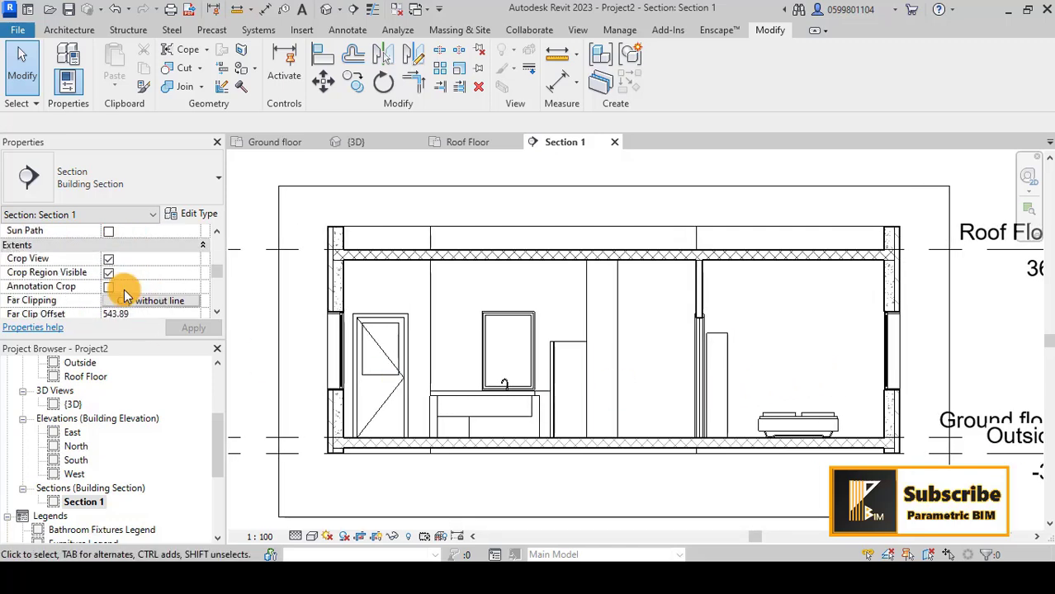
{"action": "scroll", "coordinate": [124, 291], "scroll_direction": "down", "scroll_amount": 4}
{"action": "scroll", "coordinate": [124, 291], "scroll_direction": "up", "scroll_amount": 2}
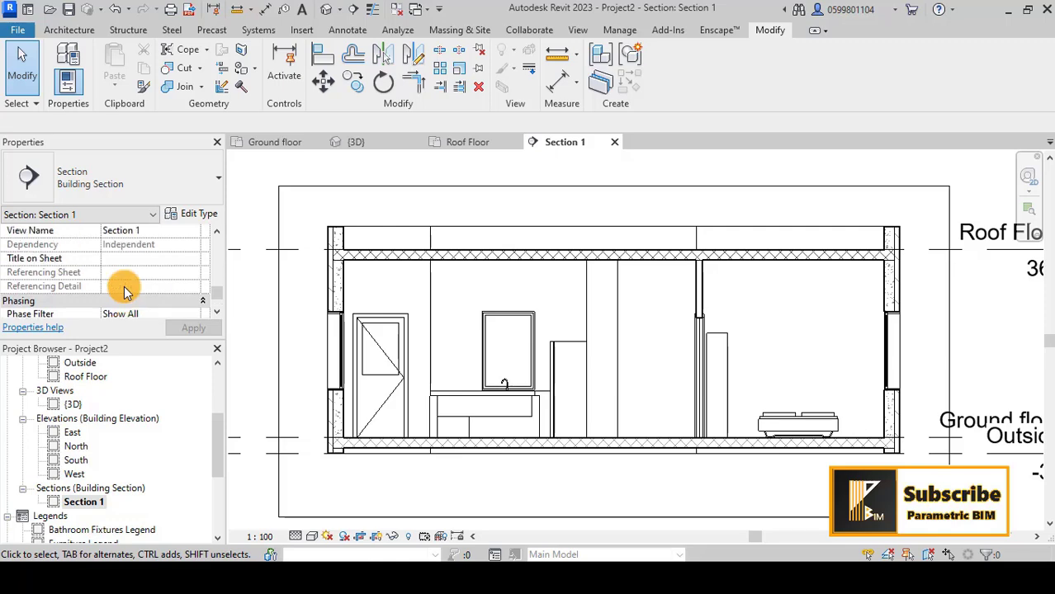
Apply the AD_3D View template to Section 1 and frame the level heads.
{"action": "left_click", "coordinate": [136, 248]}
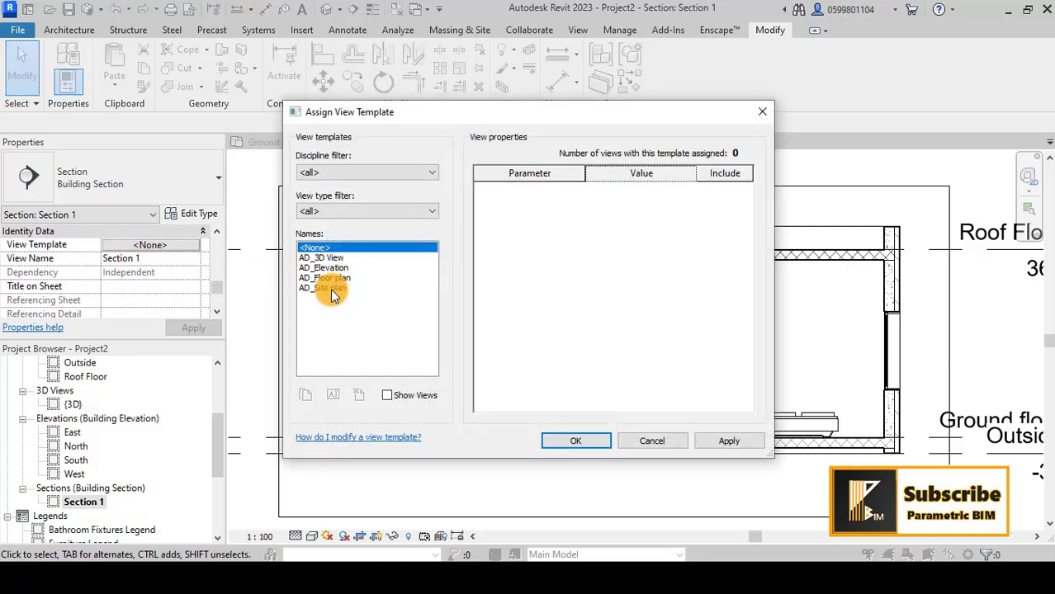
{"action": "left_click", "coordinate": [330, 258]}
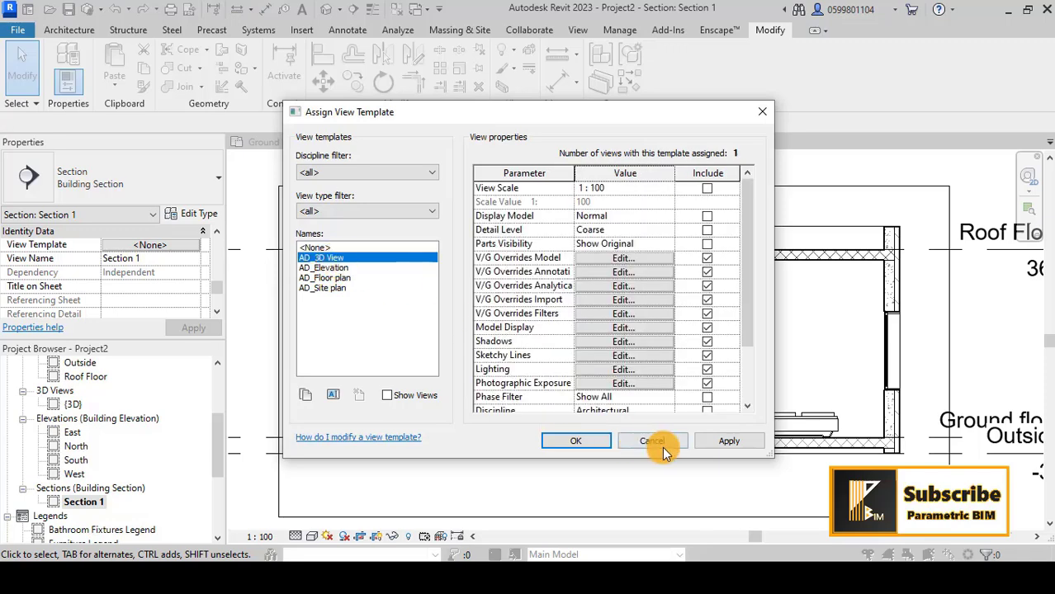
{"action": "left_click", "coordinate": [731, 440]}
{"action": "left_click", "coordinate": [578, 439]}
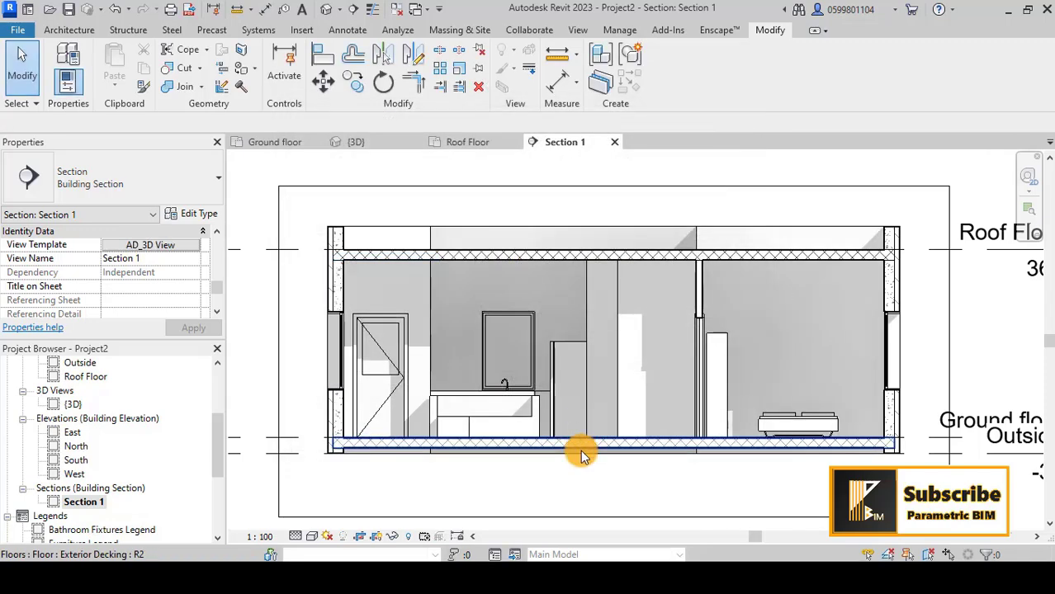
{"action": "mouse_move", "coordinate": [580, 450]}
{"action": "middle_mouse_down"}
{"action": "mouse_move", "coordinate": [613, 500]}
{"action": "mouse_move", "coordinate": [627, 483]}
{"action": "mouse_move", "coordinate": [660, 481]}
{"action": "mouse_move", "coordinate": [652, 494]}
{"action": "middle_mouse_up"}
{"action": "scroll", "coordinate": [583, 469], "scroll_direction": "down", "scroll_amount": 2}
{"action": "scroll", "coordinate": [600, 455], "scroll_direction": "up", "scroll_amount": 1}
{"action": "scroll", "coordinate": [648, 470], "scroll_direction": "up", "scroll_amount": 1}
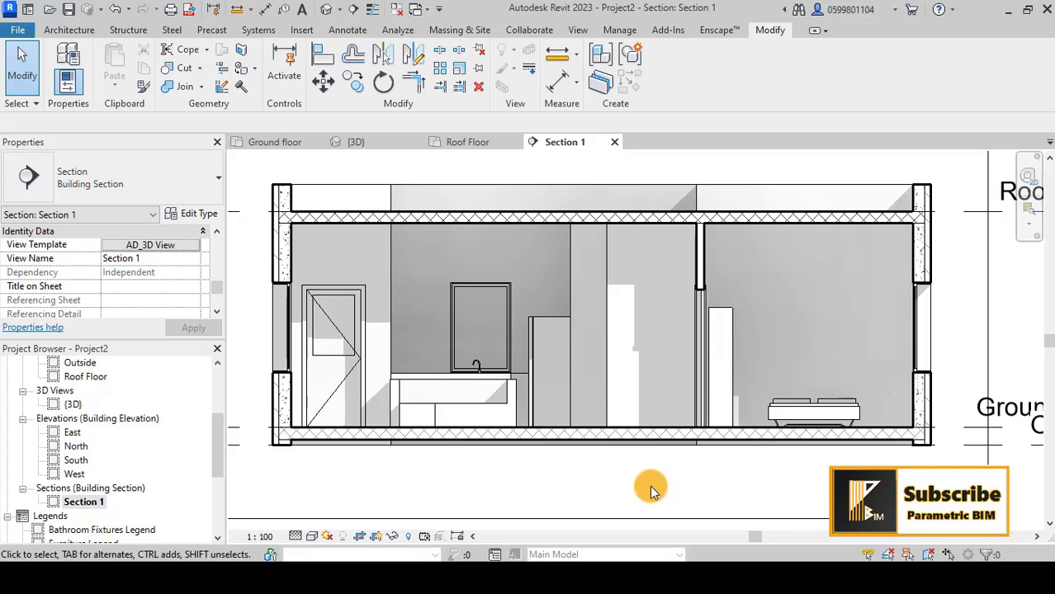
{"action": "scroll", "coordinate": [650, 485], "scroll_direction": "down", "scroll_amount": 1}
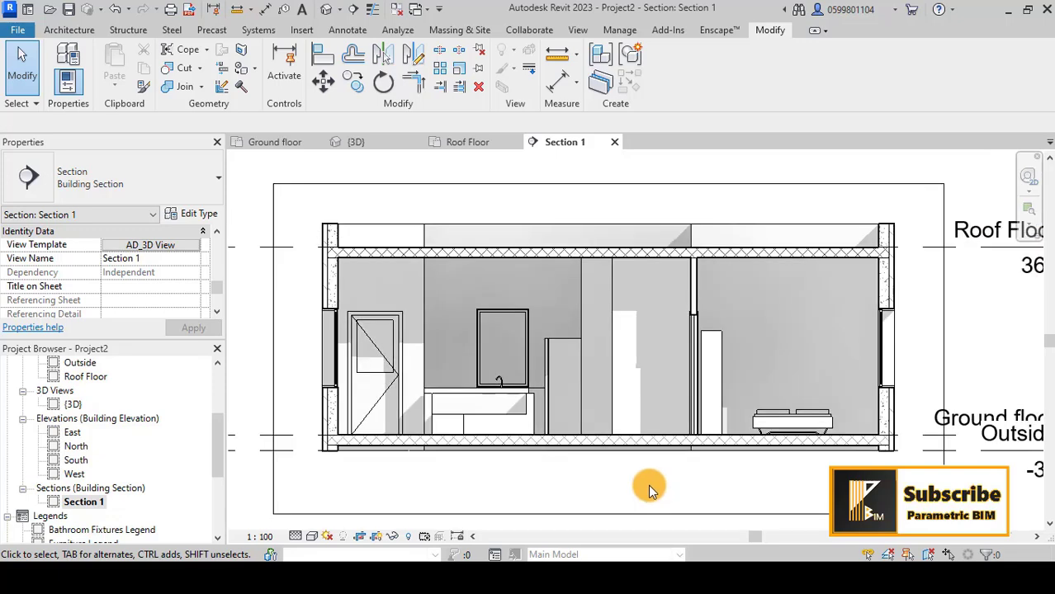
{"action": "scroll", "coordinate": [648, 485], "scroll_direction": "down", "scroll_amount": 1}
{"action": "middle_click_drag", "start_coordinate": [648, 485], "coordinate": [687, 487]}
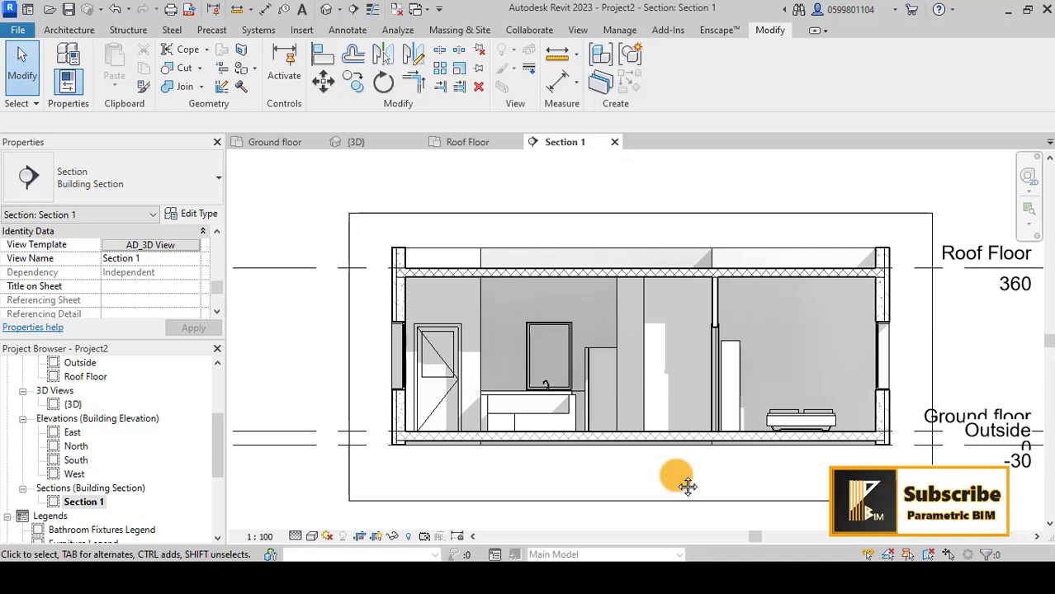
{"action": "scroll", "coordinate": [795, 477], "scroll_direction": "up", "scroll_amount": 1}
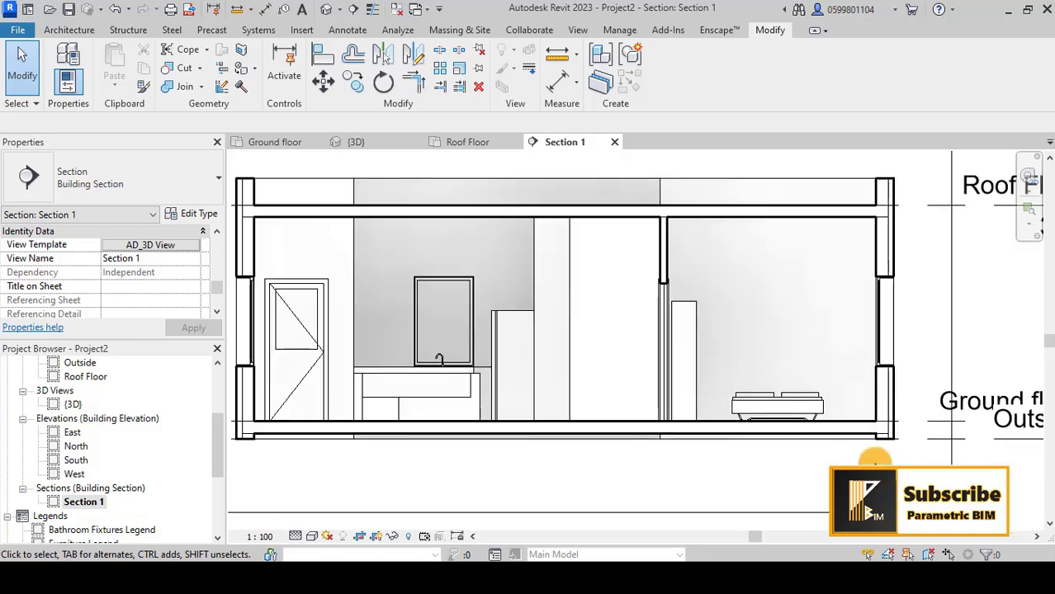
{"action": "middle_click_drag", "start_coordinate": [795, 477], "coordinate": [863, 463]}
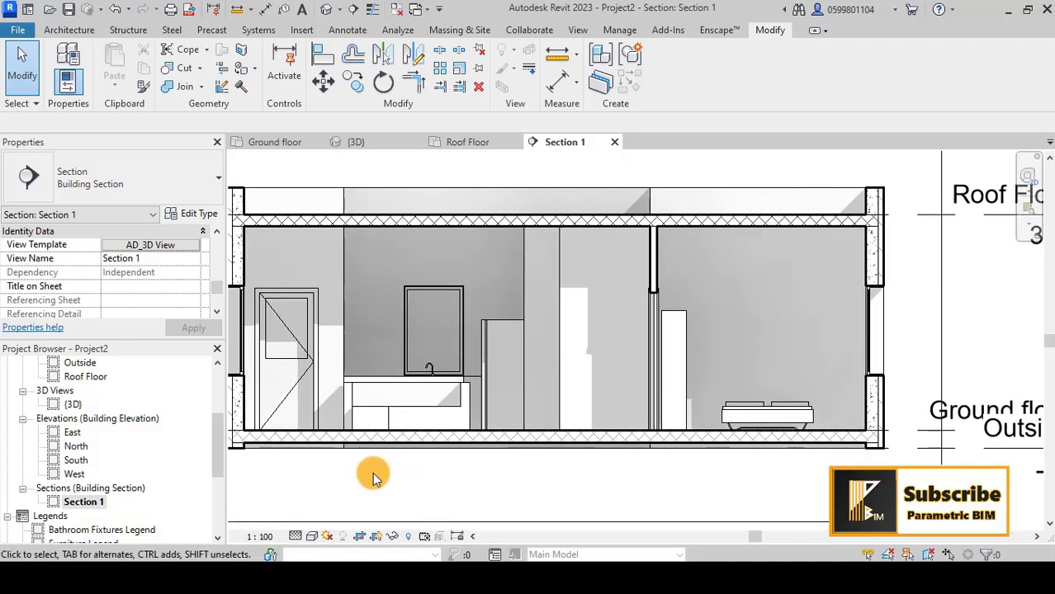
Set Section 1's detail level to Coarse so walls and slabs cut solid black.
{"action": "left_click", "coordinate": [297, 536]}
{"action": "left_click", "coordinate": [319, 494]}
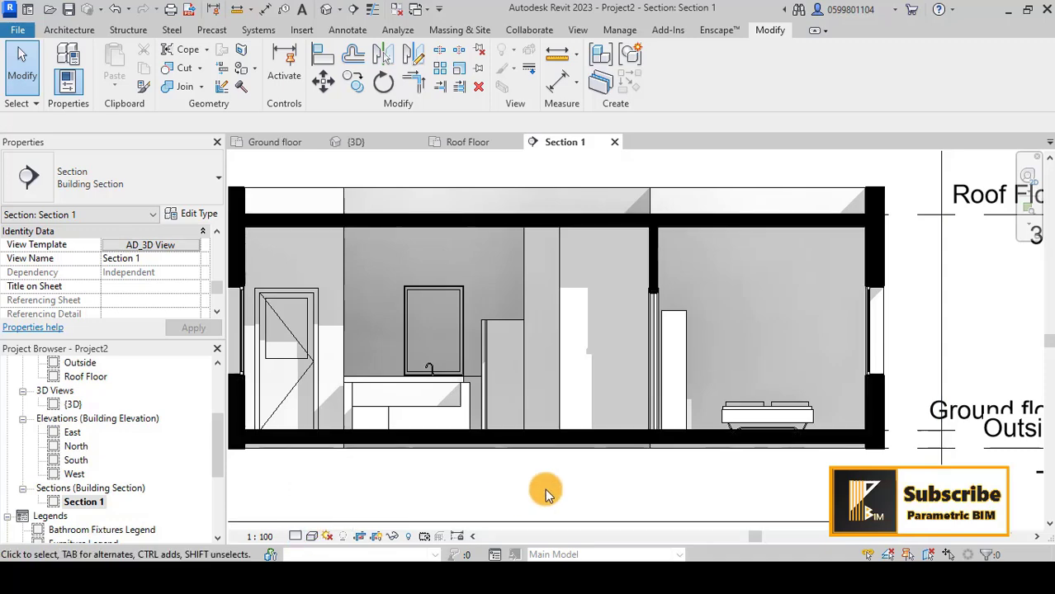
{"action": "scroll", "coordinate": [760, 483], "scroll_direction": "down", "scroll_amount": 1}
{"action": "scroll", "coordinate": [706, 507], "scroll_direction": "up", "scroll_amount": 1}
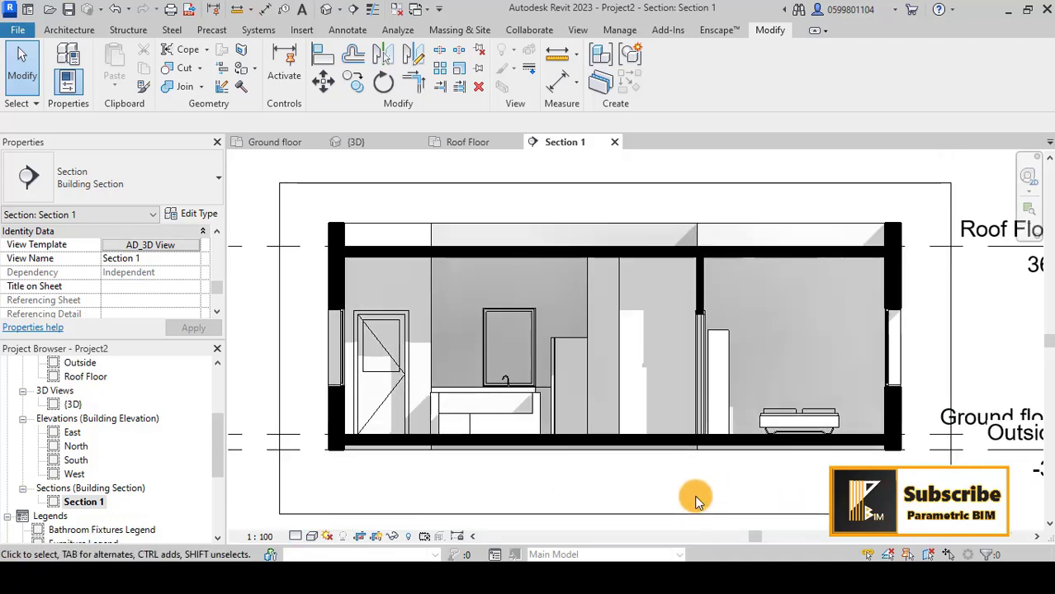
{"action": "scroll", "coordinate": [696, 501], "scroll_direction": "up", "scroll_amount": 1}
{"action": "middle_click_drag", "start_coordinate": [687, 494], "coordinate": [731, 506]}
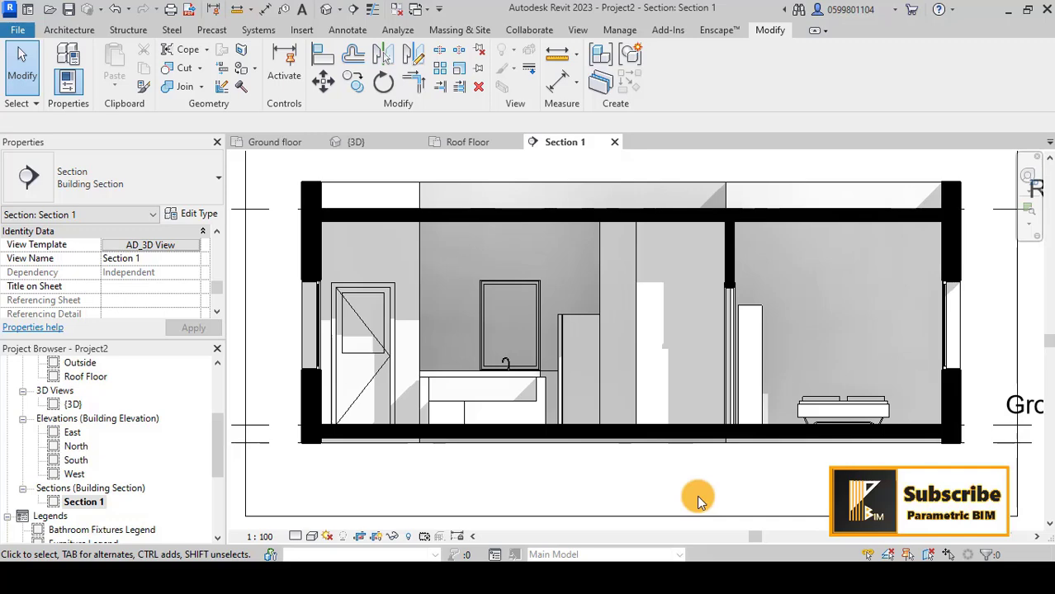
{"action": "scroll", "coordinate": [696, 496], "scroll_direction": "down", "scroll_amount": 1}
{"action": "middle_click_drag", "start_coordinate": [697, 496], "coordinate": [669, 483]}
{"action": "scroll", "coordinate": [668, 483], "scroll_direction": "up", "scroll_amount": 1}
{"action": "scroll", "coordinate": [199, 458], "scroll_direction": "up", "scroll_amount": 3}
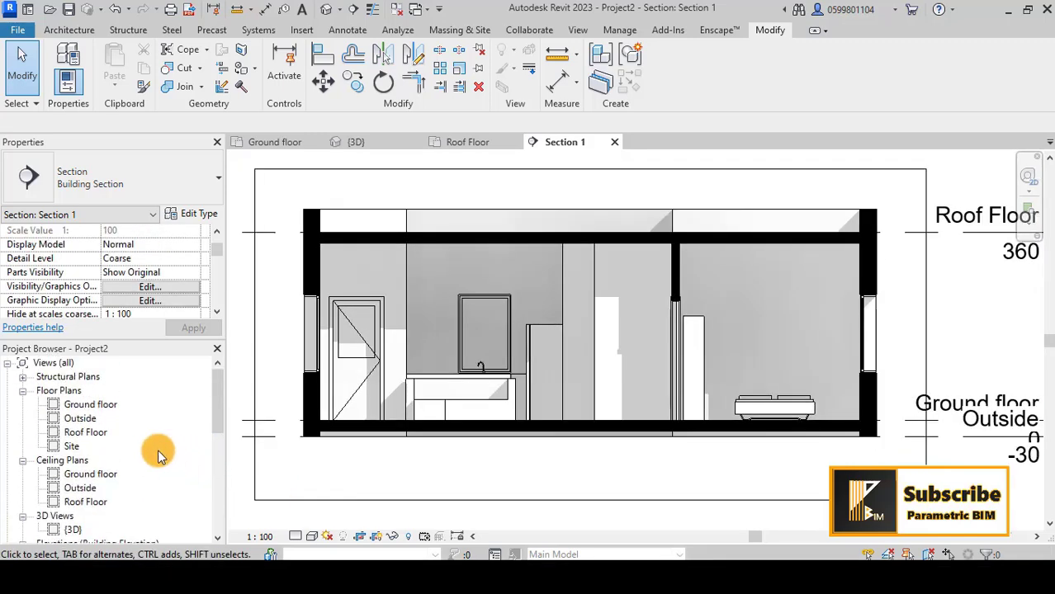
In the Ground floor plan, open the interior wall type's structure editor.
{"action": "double_click", "coordinate": [90, 407]}
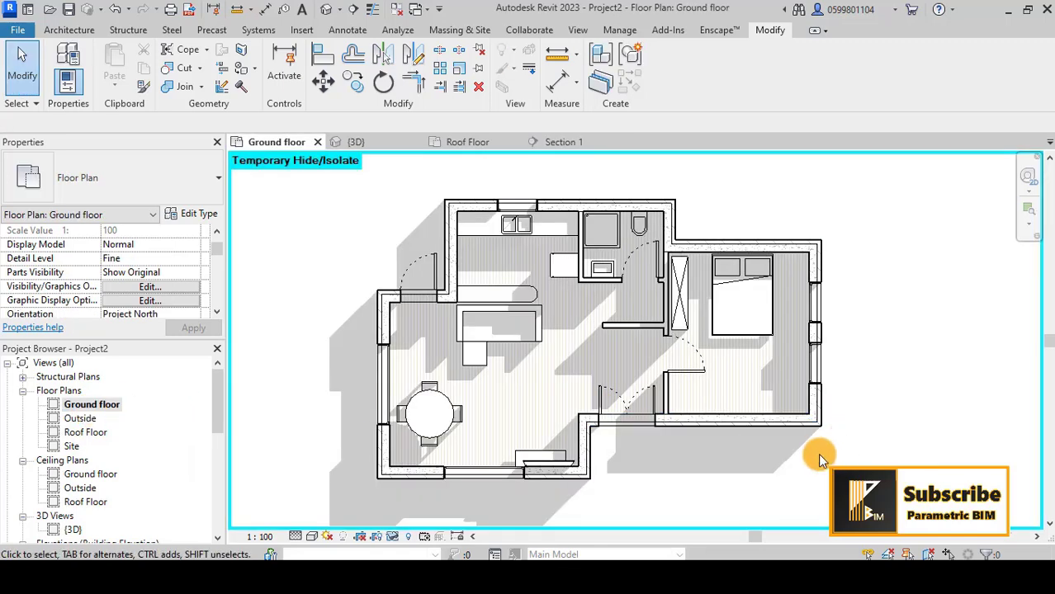
{"action": "scroll", "coordinate": [795, 377], "scroll_direction": "up", "scroll_amount": 2}
{"action": "scroll", "coordinate": [646, 316], "scroll_direction": "up", "scroll_amount": 3}
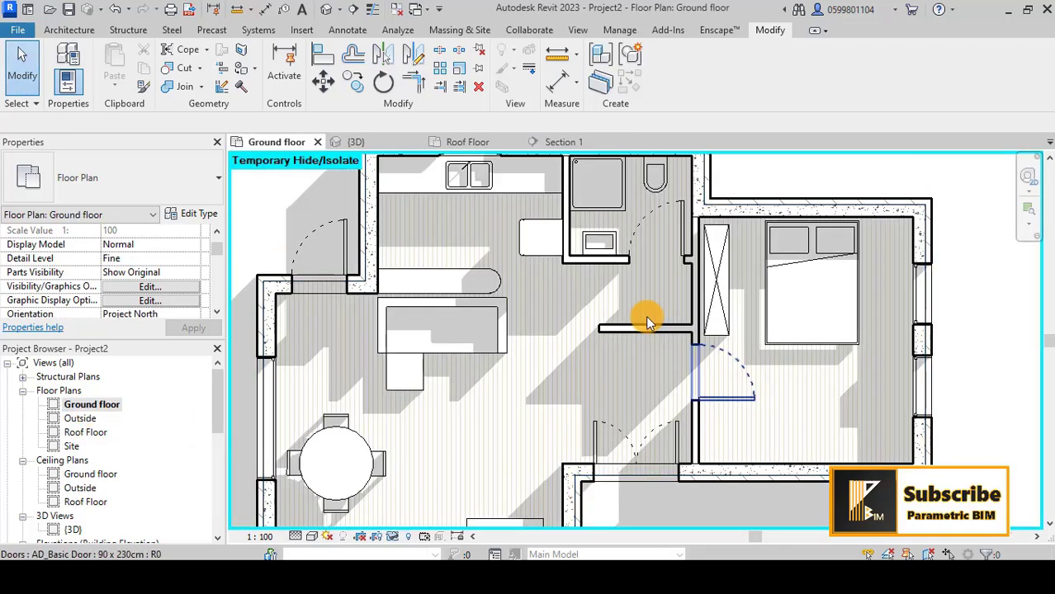
{"action": "scroll", "coordinate": [670, 312], "scroll_direction": "down", "scroll_amount": 2}
{"action": "left_click", "coordinate": [707, 347]}
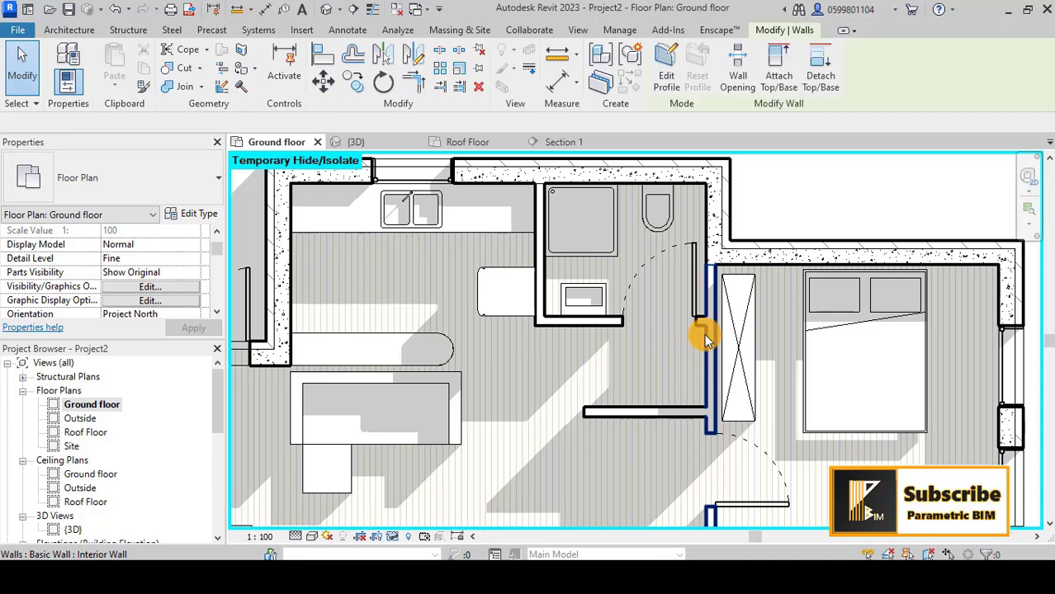
{"action": "left_click", "coordinate": [182, 217]}
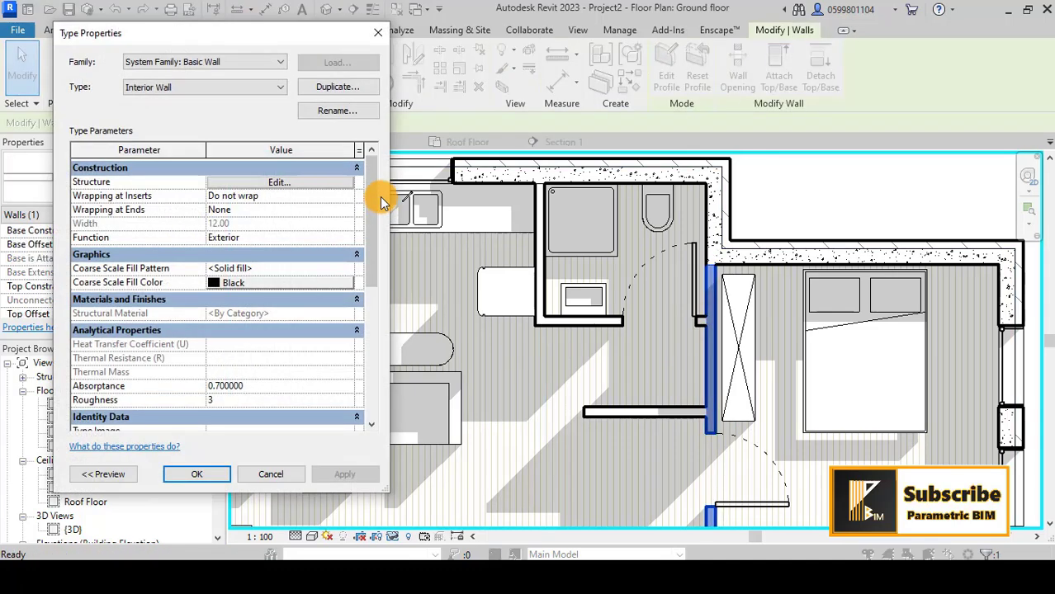
{"action": "left_click", "coordinate": [302, 183]}
Set the structure layer material to Brick, Common and confirm all dialogs.
{"action": "left_click", "coordinate": [192, 215]}
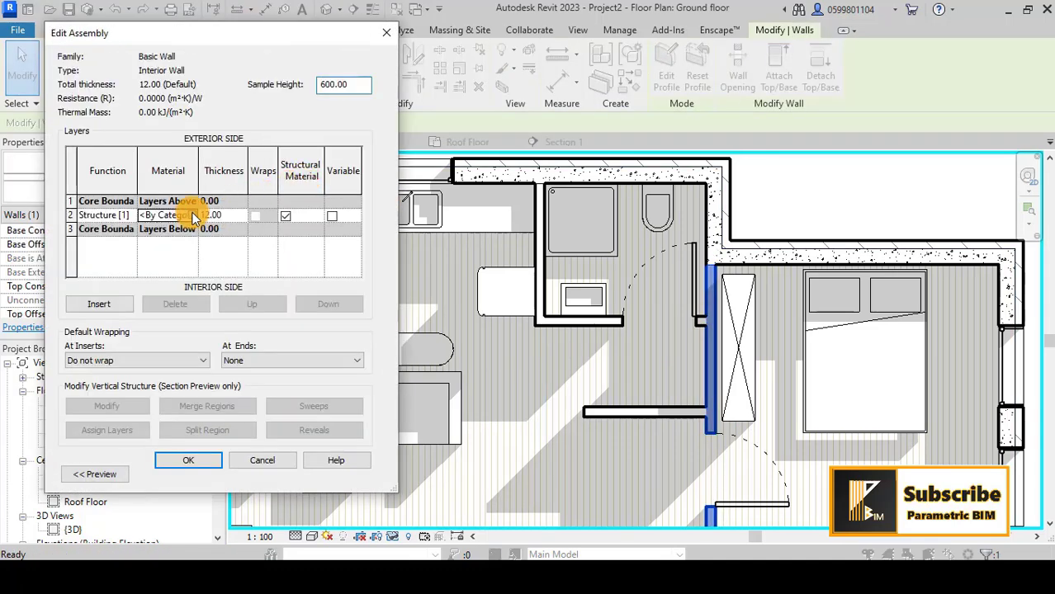
{"action": "left_click", "coordinate": [193, 216]}
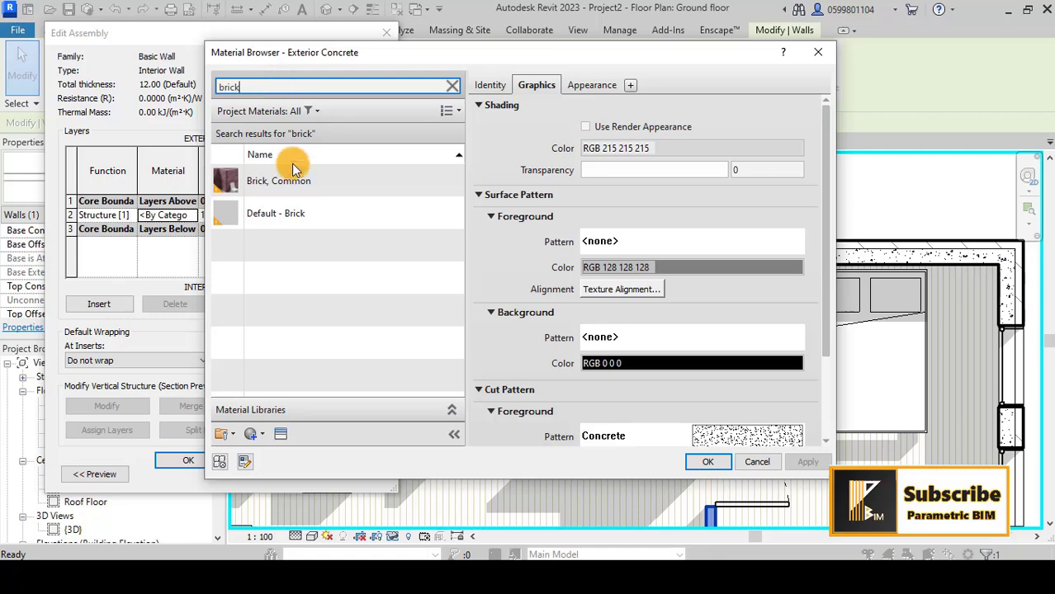
{"action": "left_click", "coordinate": [297, 182]}
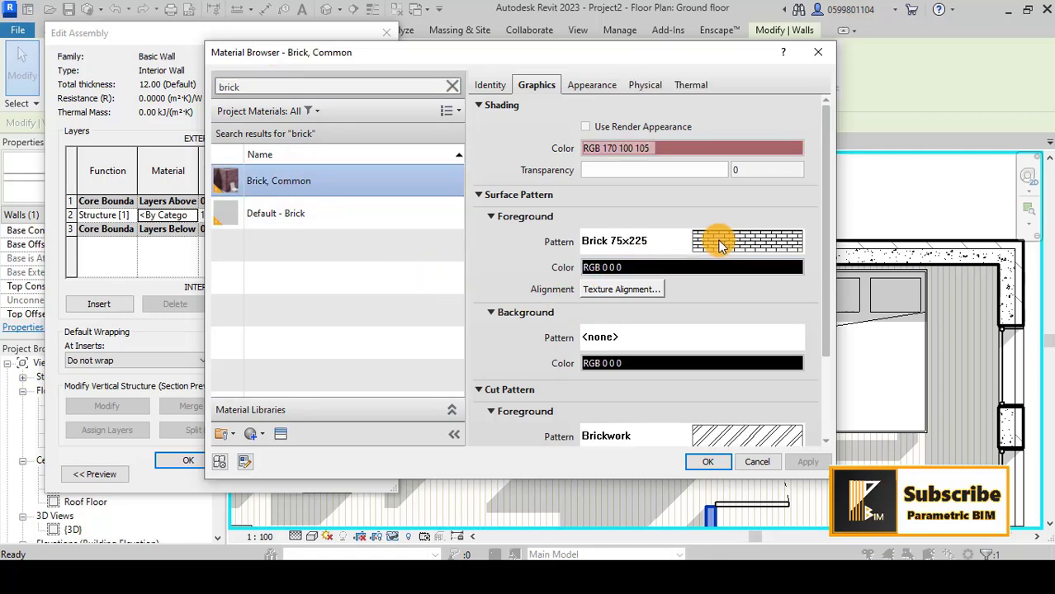
{"action": "scroll", "coordinate": [690, 293], "scroll_direction": "down", "scroll_amount": 1}
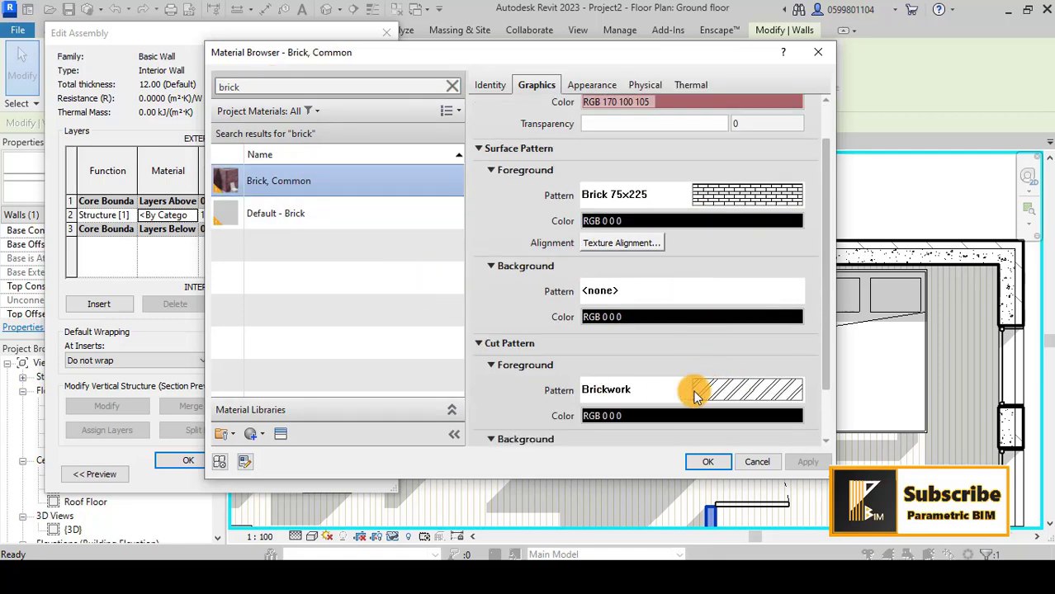
{"action": "scroll", "coordinate": [727, 395], "scroll_direction": "down", "scroll_amount": 2}
{"action": "left_click", "coordinate": [755, 315]}
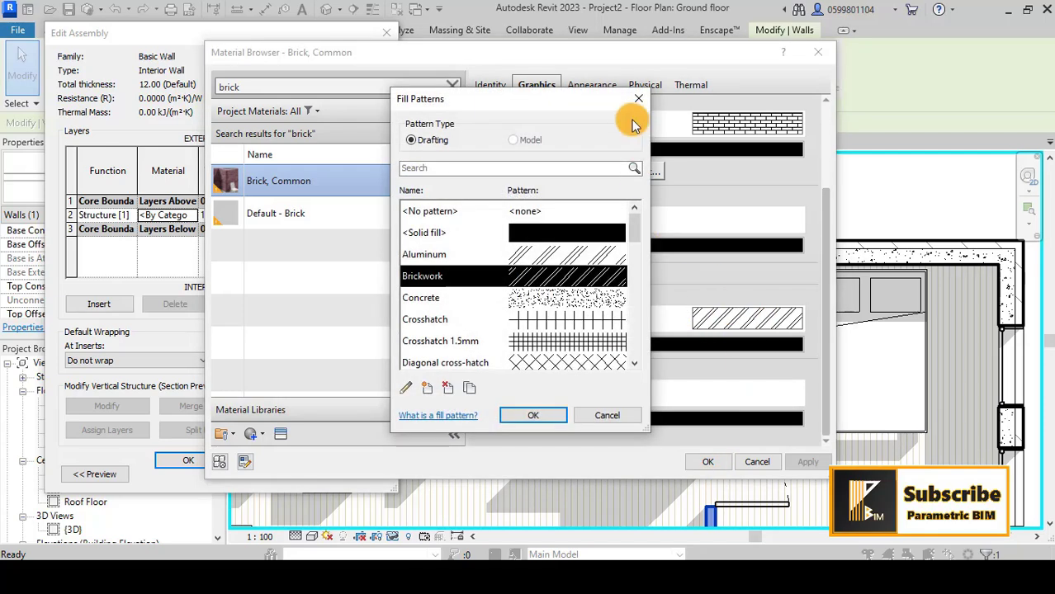
{"action": "left_click", "coordinate": [632, 114]}
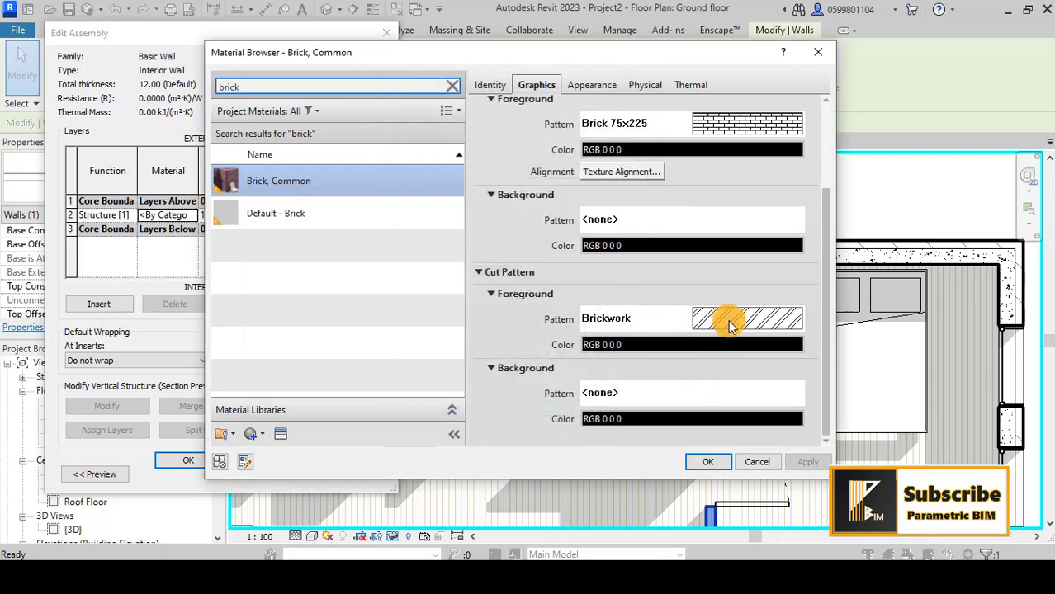
{"action": "left_click", "coordinate": [712, 462]}
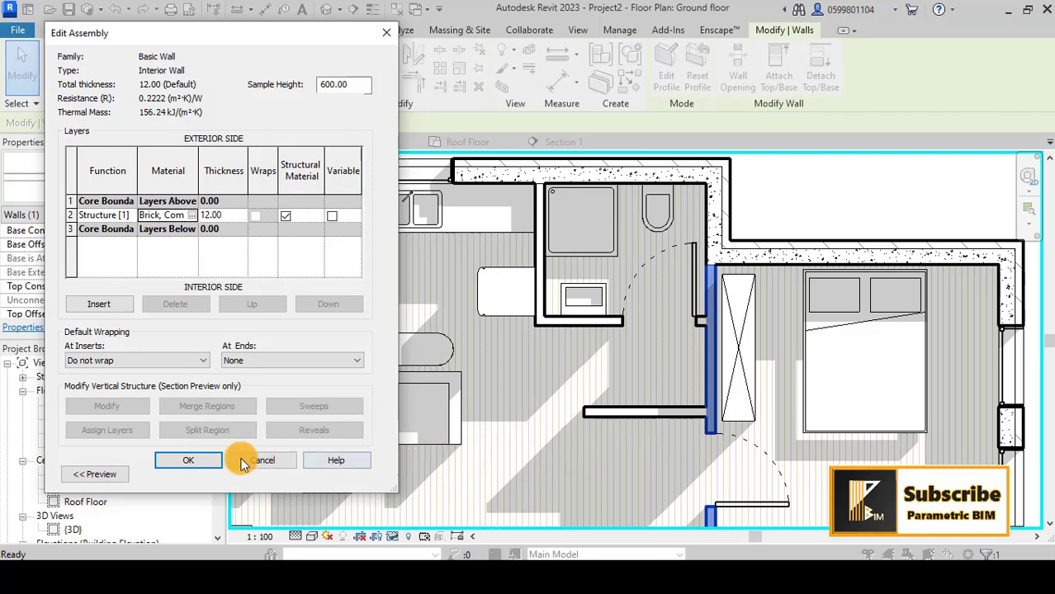
{"action": "left_click", "coordinate": [212, 460]}
{"action": "left_click", "coordinate": [213, 476]}
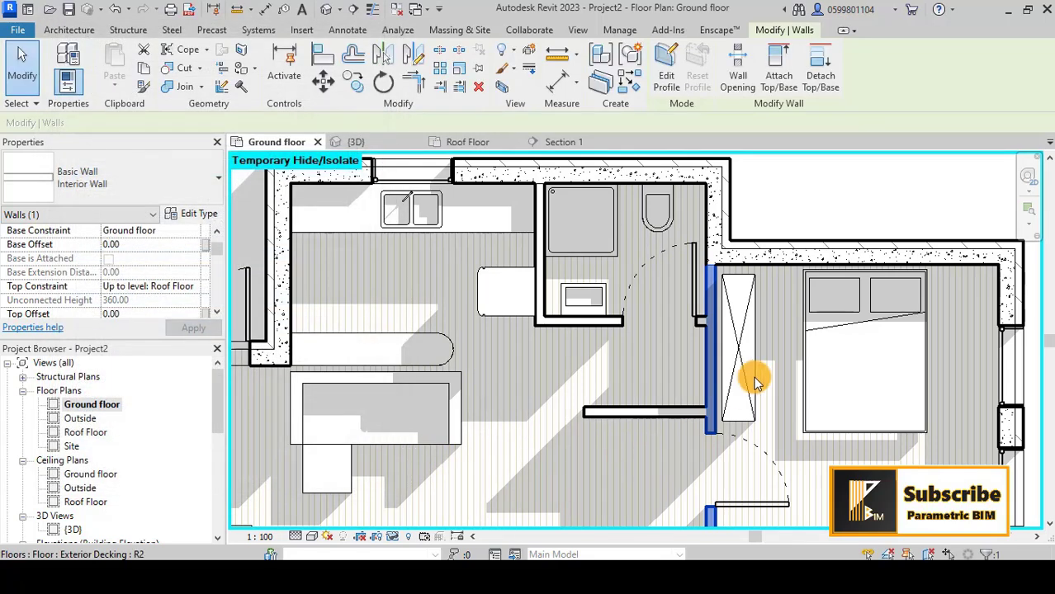
Set the Ground floor plan's detail level to Coarse so walls show solid black.
{"action": "left_click", "coordinate": [832, 195]}
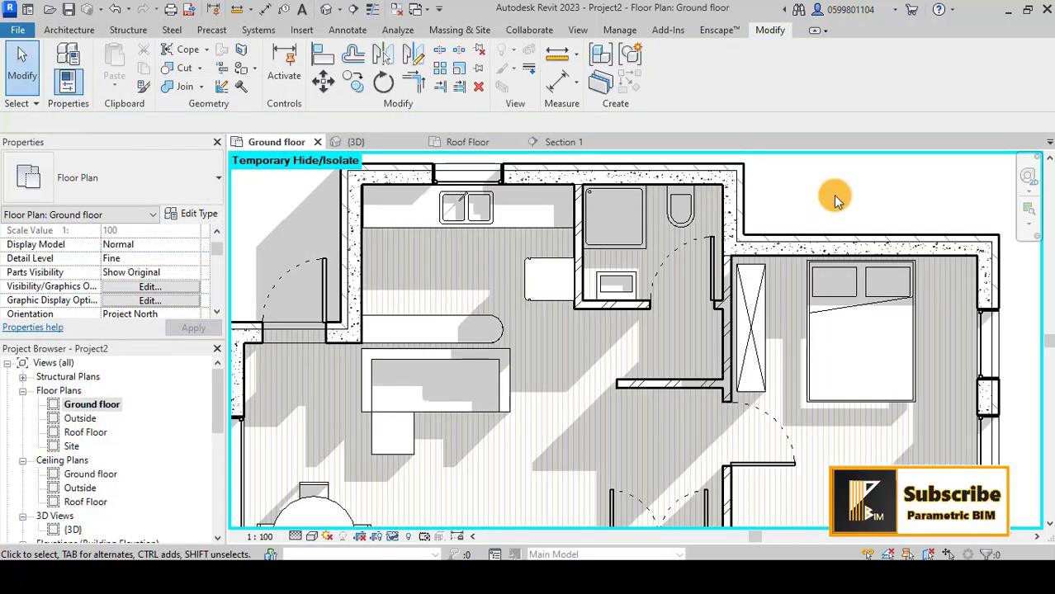
{"action": "scroll", "coordinate": [742, 388], "scroll_direction": "up", "scroll_amount": 3}
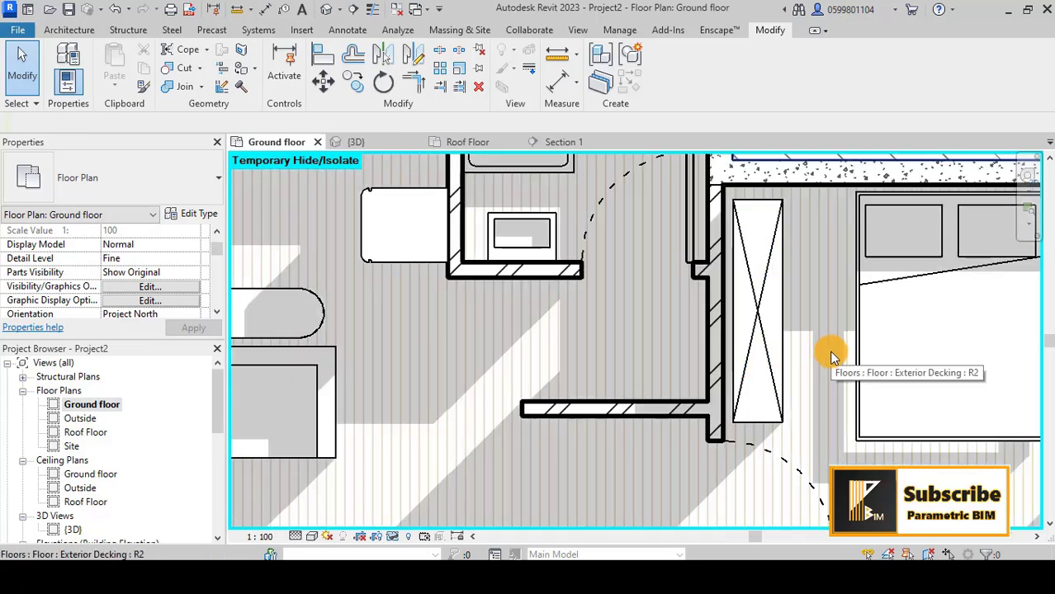
{"action": "scroll", "coordinate": [828, 350], "scroll_direction": "down", "scroll_amount": 4}
{"action": "scroll", "coordinate": [636, 346], "scroll_direction": "down", "scroll_amount": 2}
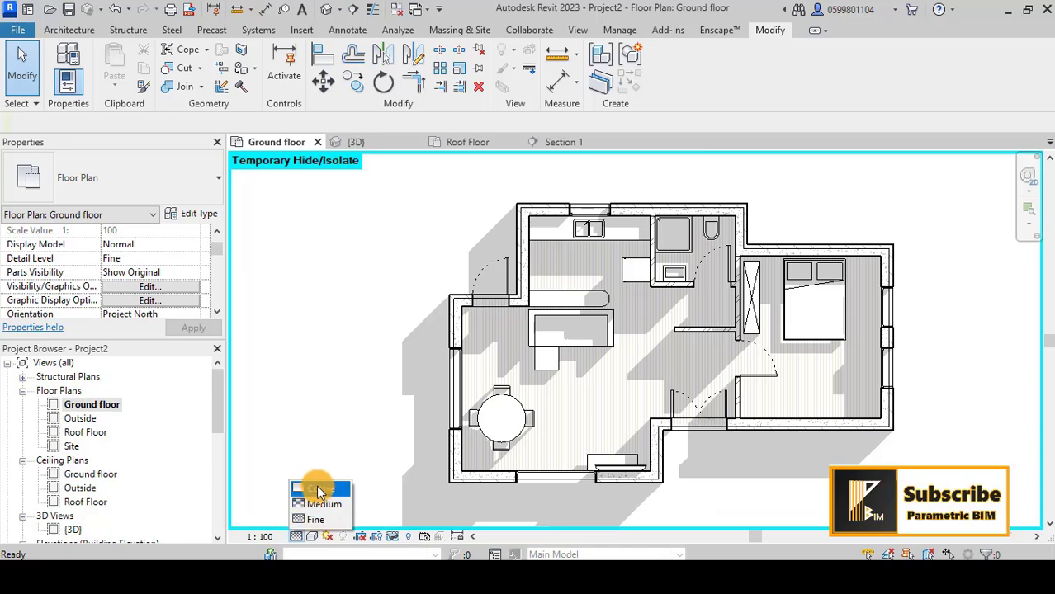
{"action": "left_click", "coordinate": [318, 489]}
{"action": "middle_click_drag", "start_coordinate": [782, 501], "coordinate": [760, 501]}
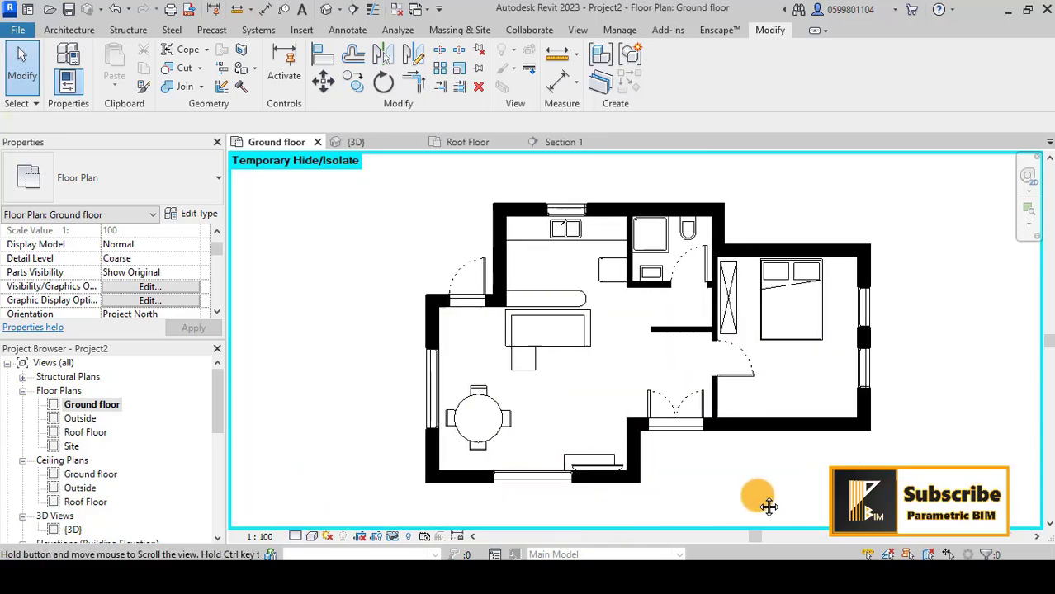
{"action": "scroll", "coordinate": [757, 499], "scroll_direction": "up", "scroll_amount": 1}
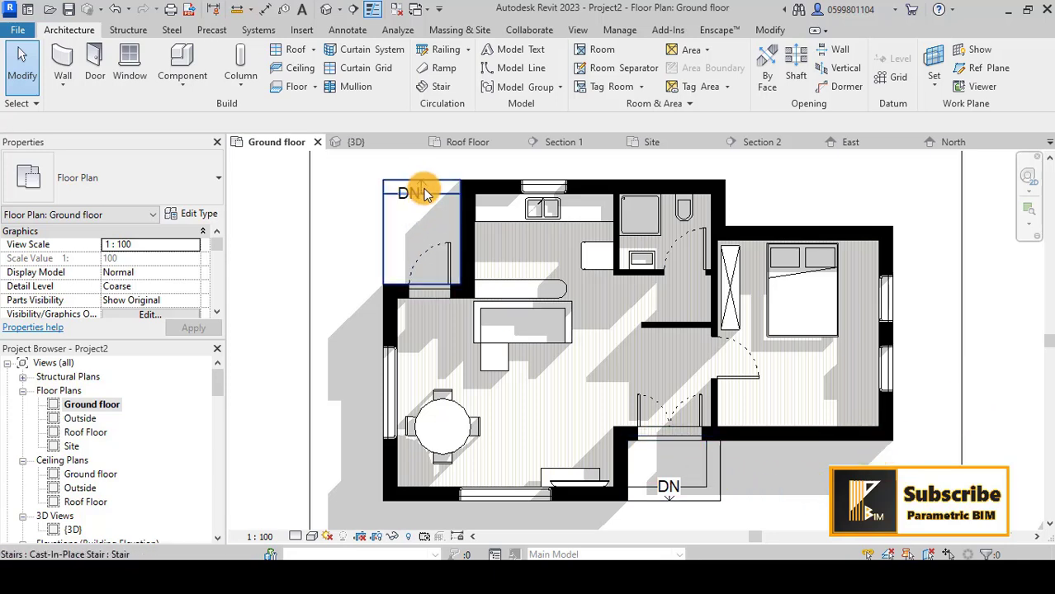
Open the default {3D} view and orbit above the house, road, cars and trees.
{"action": "scroll", "coordinate": [609, 329], "scroll_direction": "down", "scroll_amount": 5}
{"action": "scroll", "coordinate": [713, 436], "scroll_direction": "down", "scroll_amount": 4}
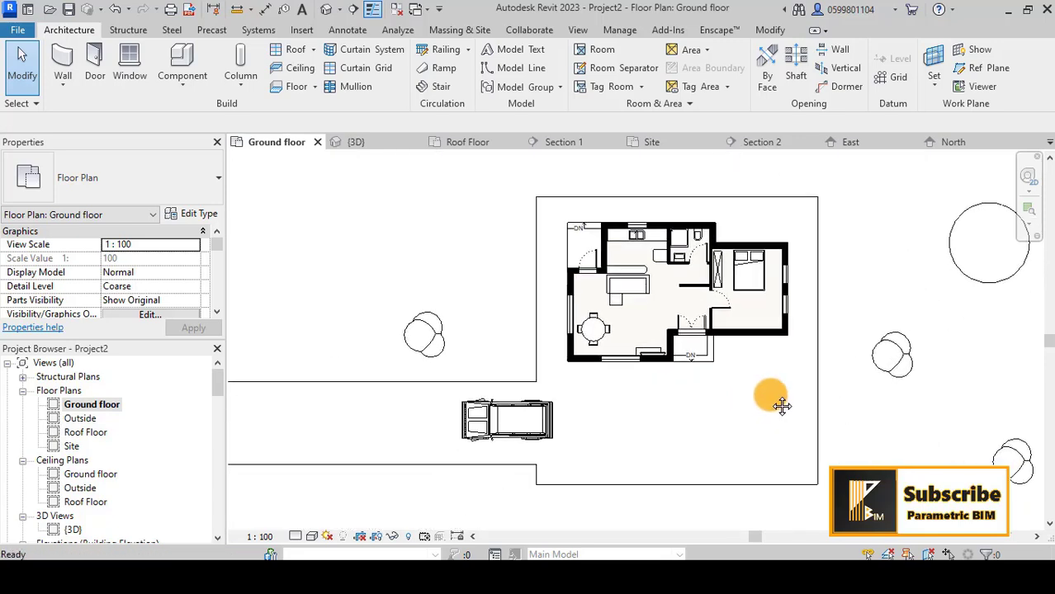
{"action": "scroll", "coordinate": [726, 347], "scroll_direction": "up", "scroll_amount": 2}
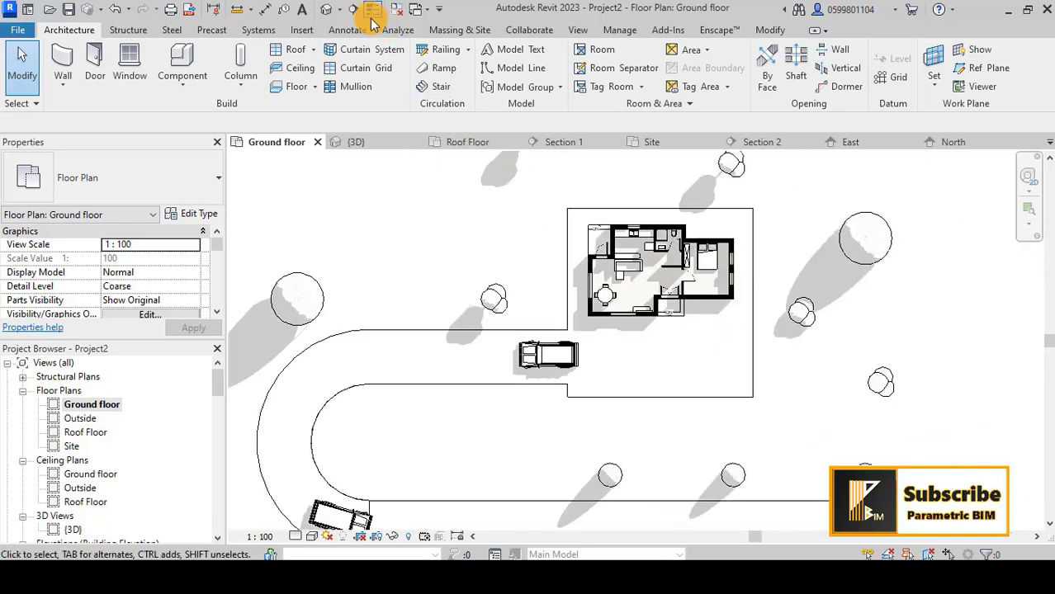
{"action": "left_click", "coordinate": [326, 9]}
{"action": "scroll", "coordinate": [683, 406], "scroll_direction": "up", "scroll_amount": 5}
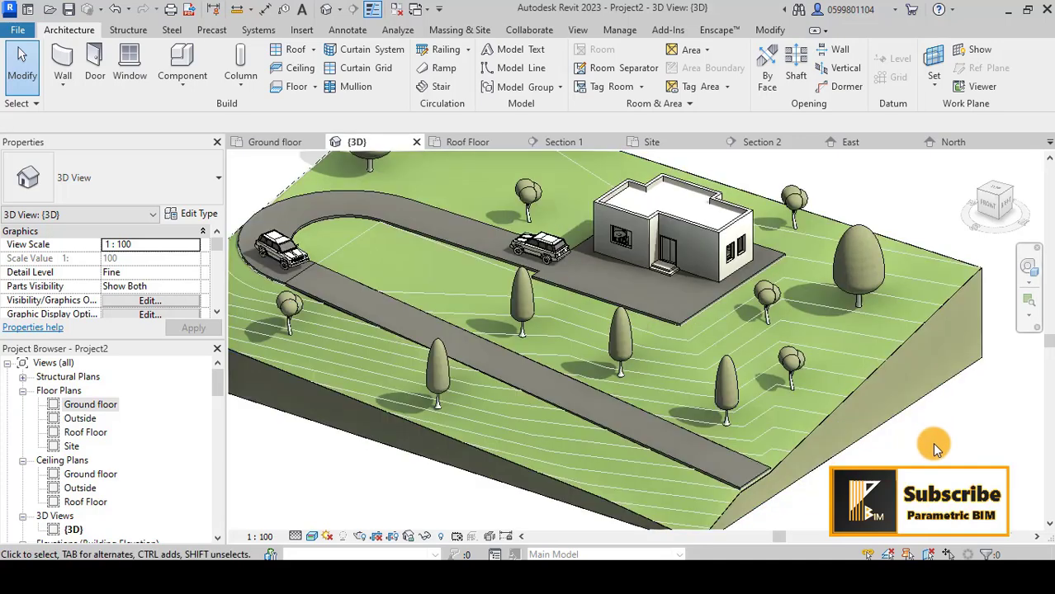
{"action": "middle_click_drag", "start_coordinate": [932, 442], "coordinate": [919, 432], "text": "shift"}
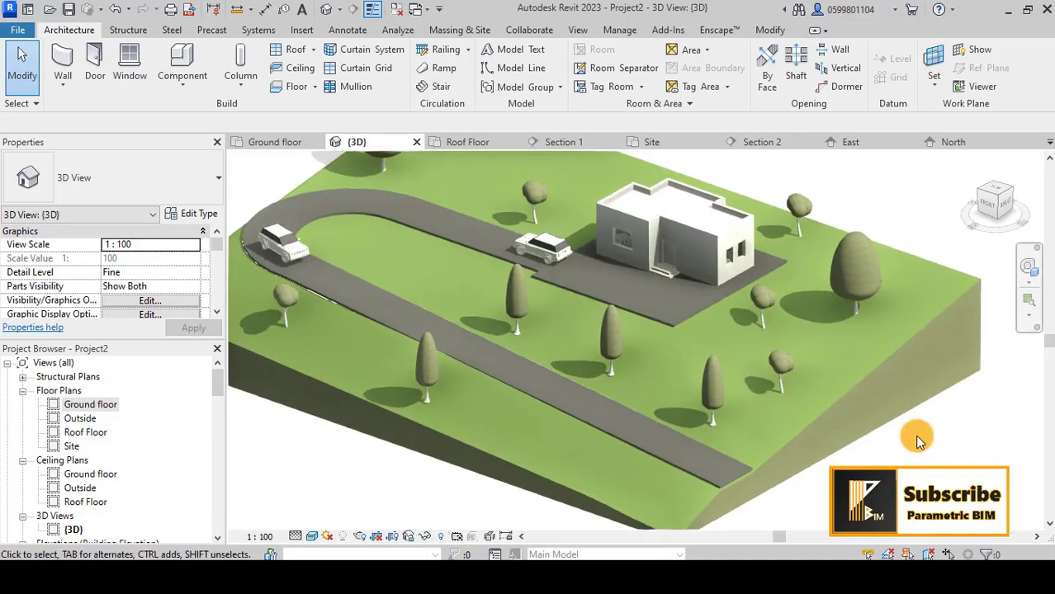